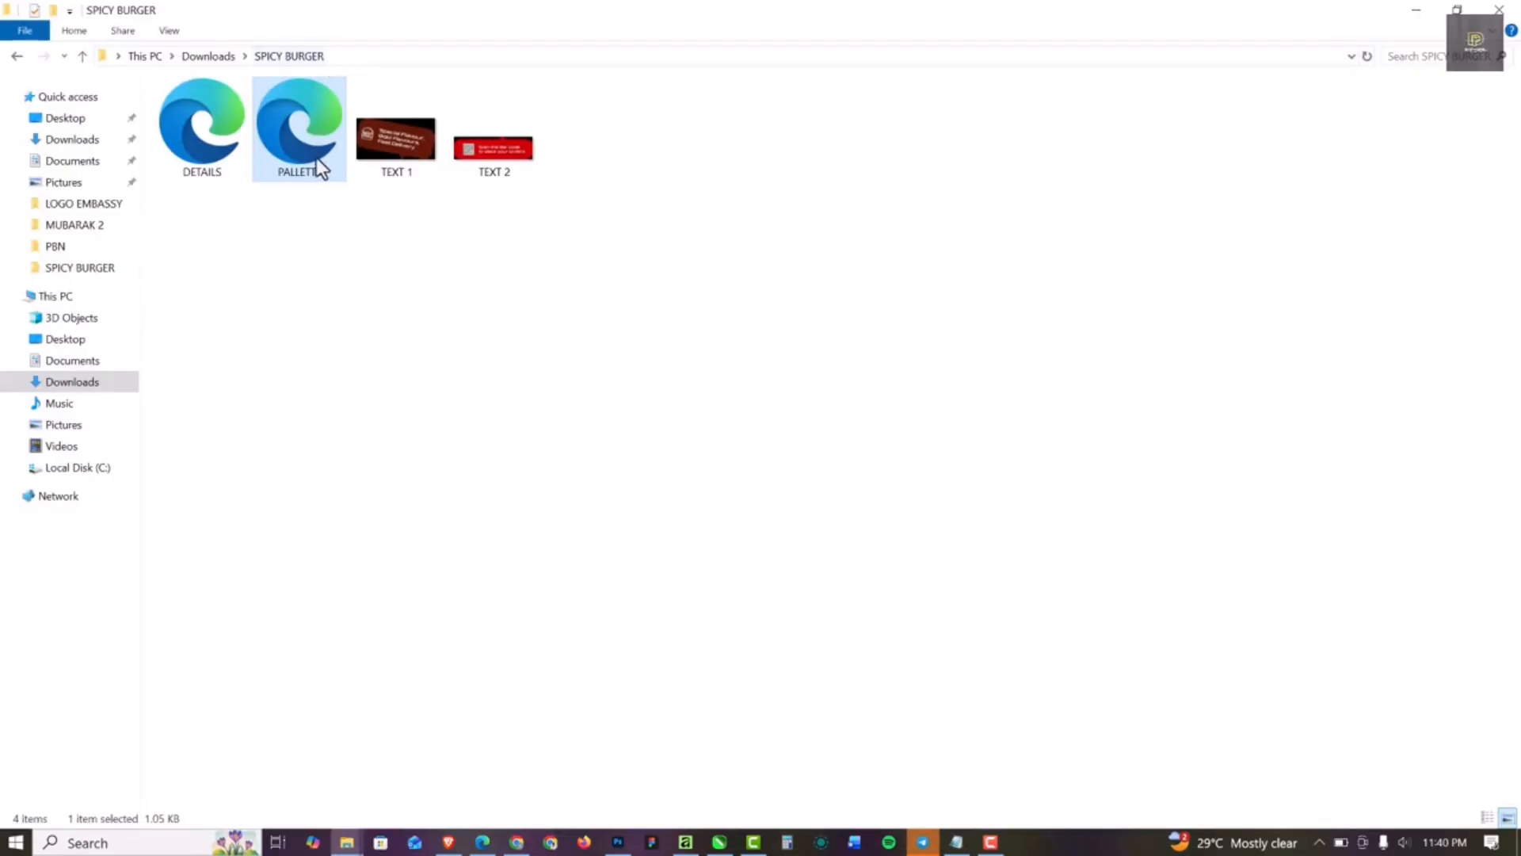
Step: Import the PALLETTE file from the SPICY BURGER folder into the burger flyer document, beside the blank page
left_click_drag(309, 112, 1074, 338)
left_click(874, 314)
Step: Create a rectangle covering the whole page and set its outline width to None
double_click(14, 269)
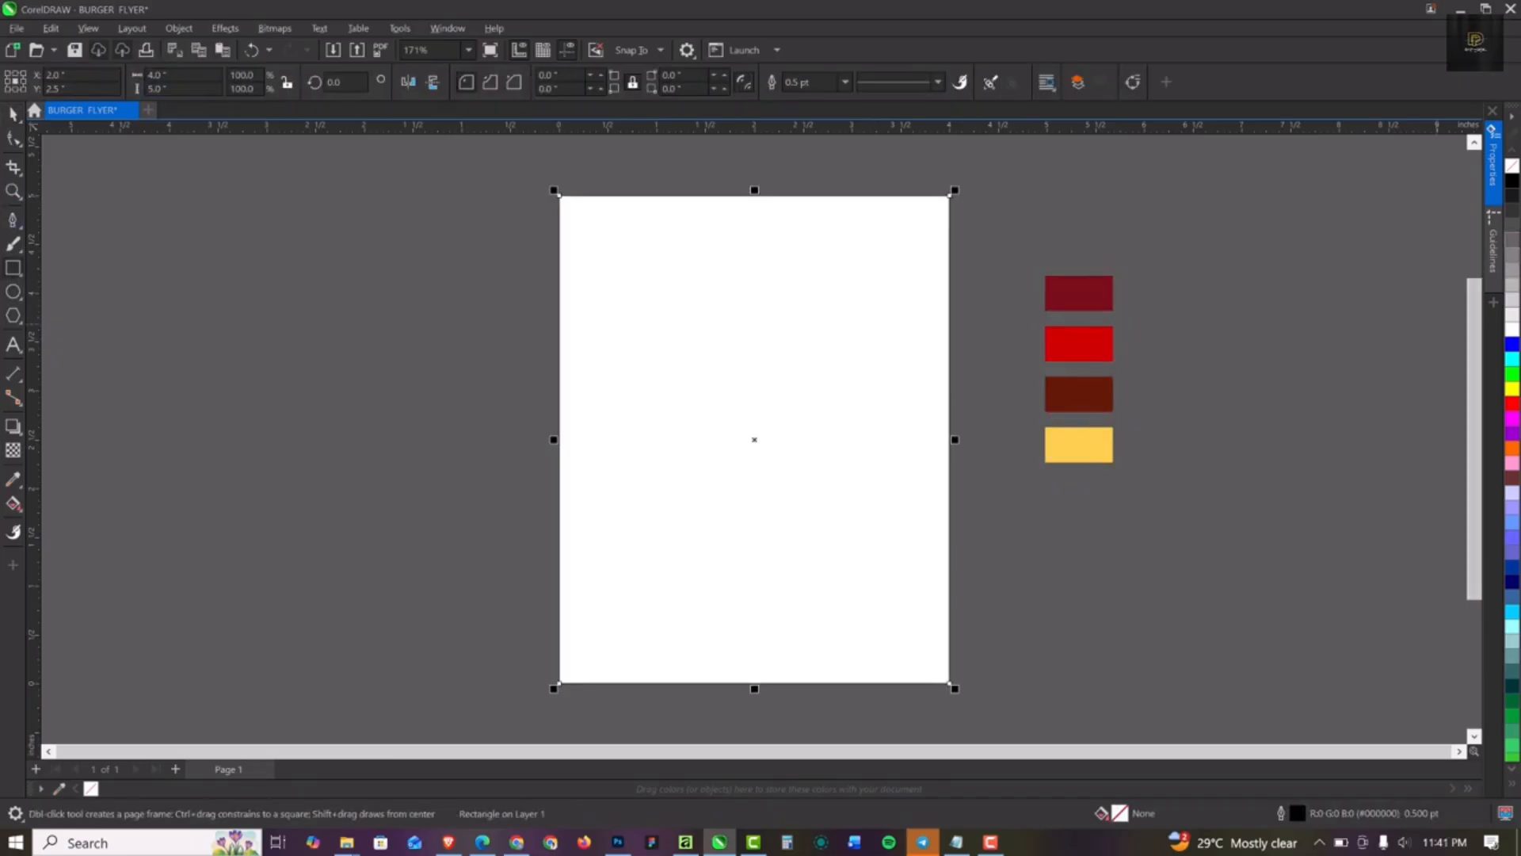
left_click(846, 82)
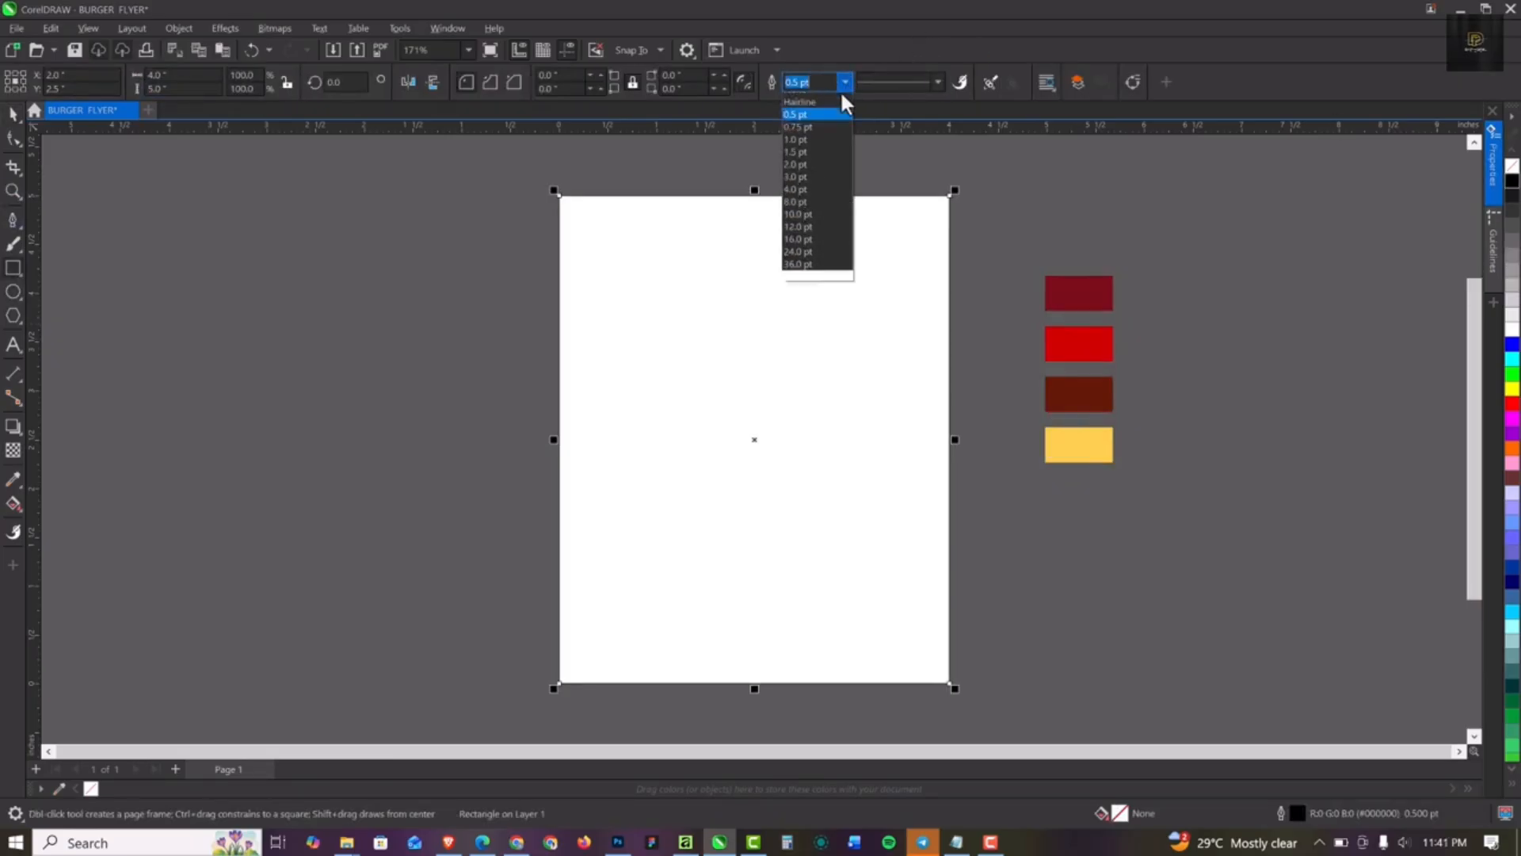
left_click(808, 99)
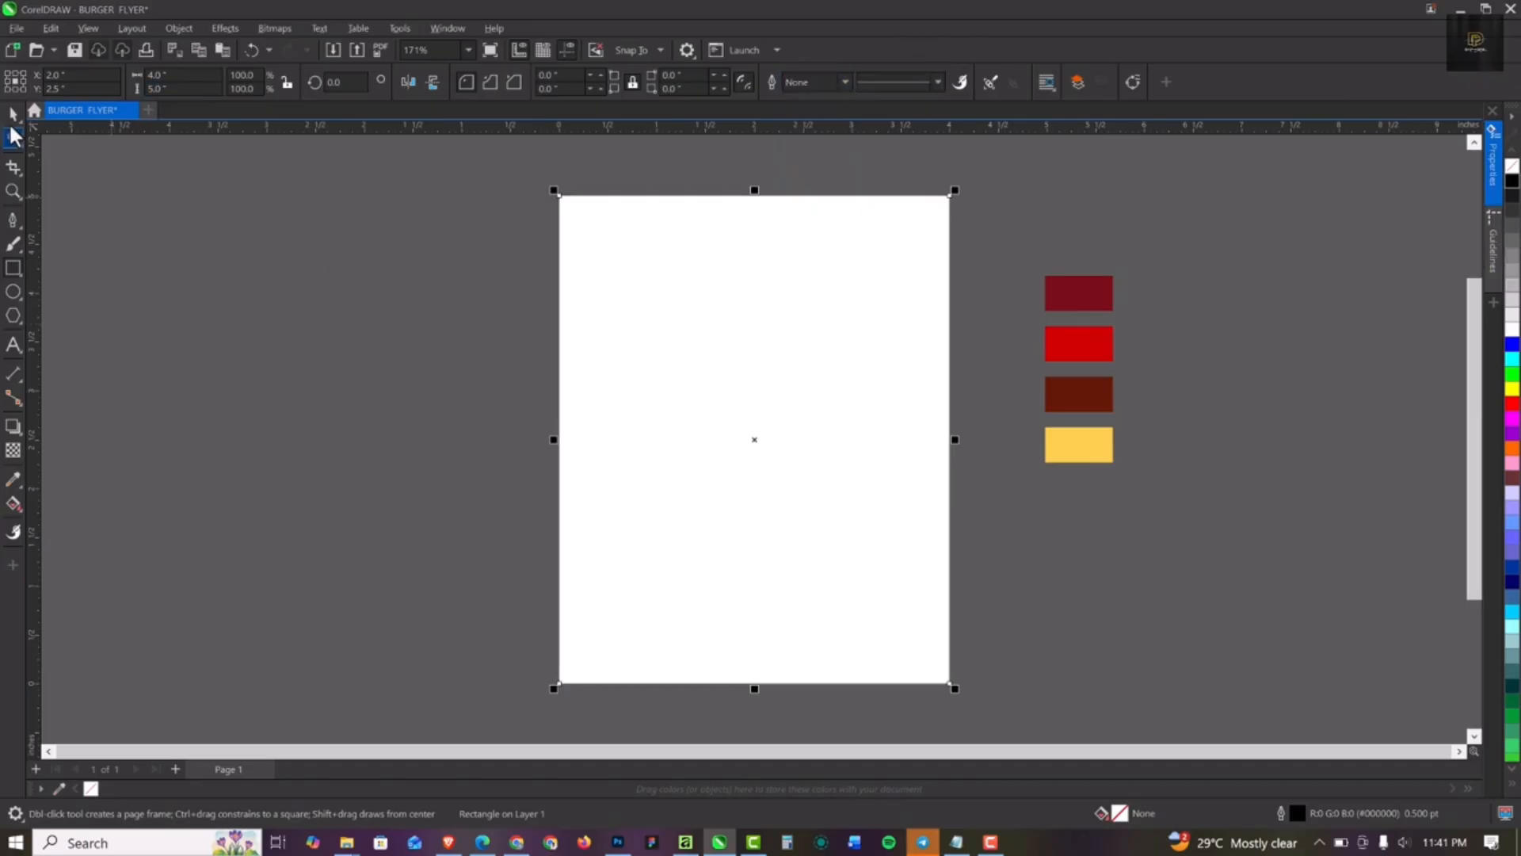
key("space")
Step: Ungroup the imported palette into separately selectable colour swatches
left_click(1094, 302)
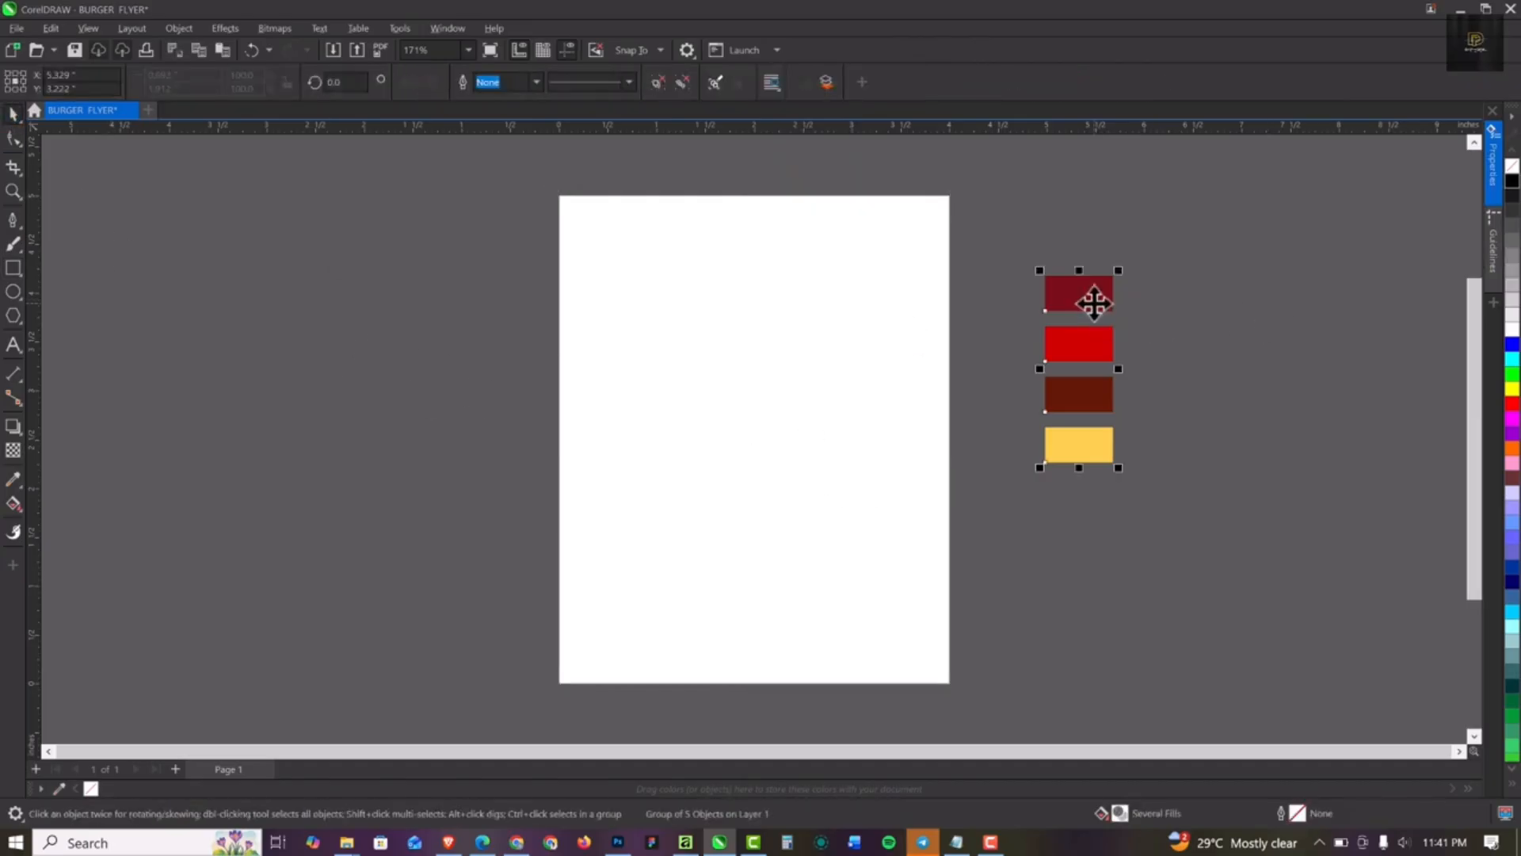
left_click(1129, 344)
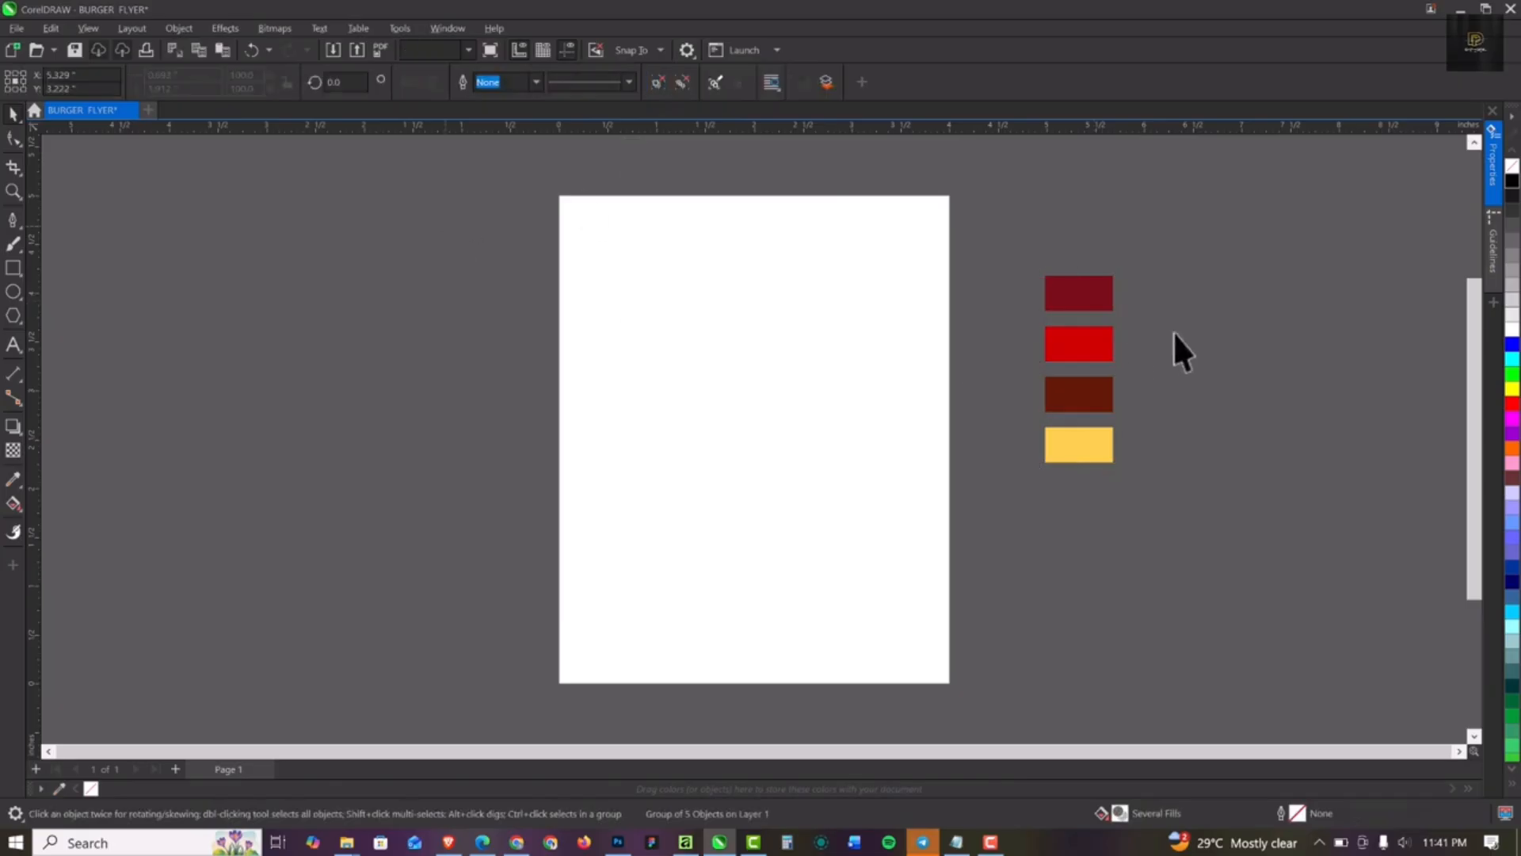
left_click(1090, 353)
left_click(1090, 398)
left_click(1089, 441)
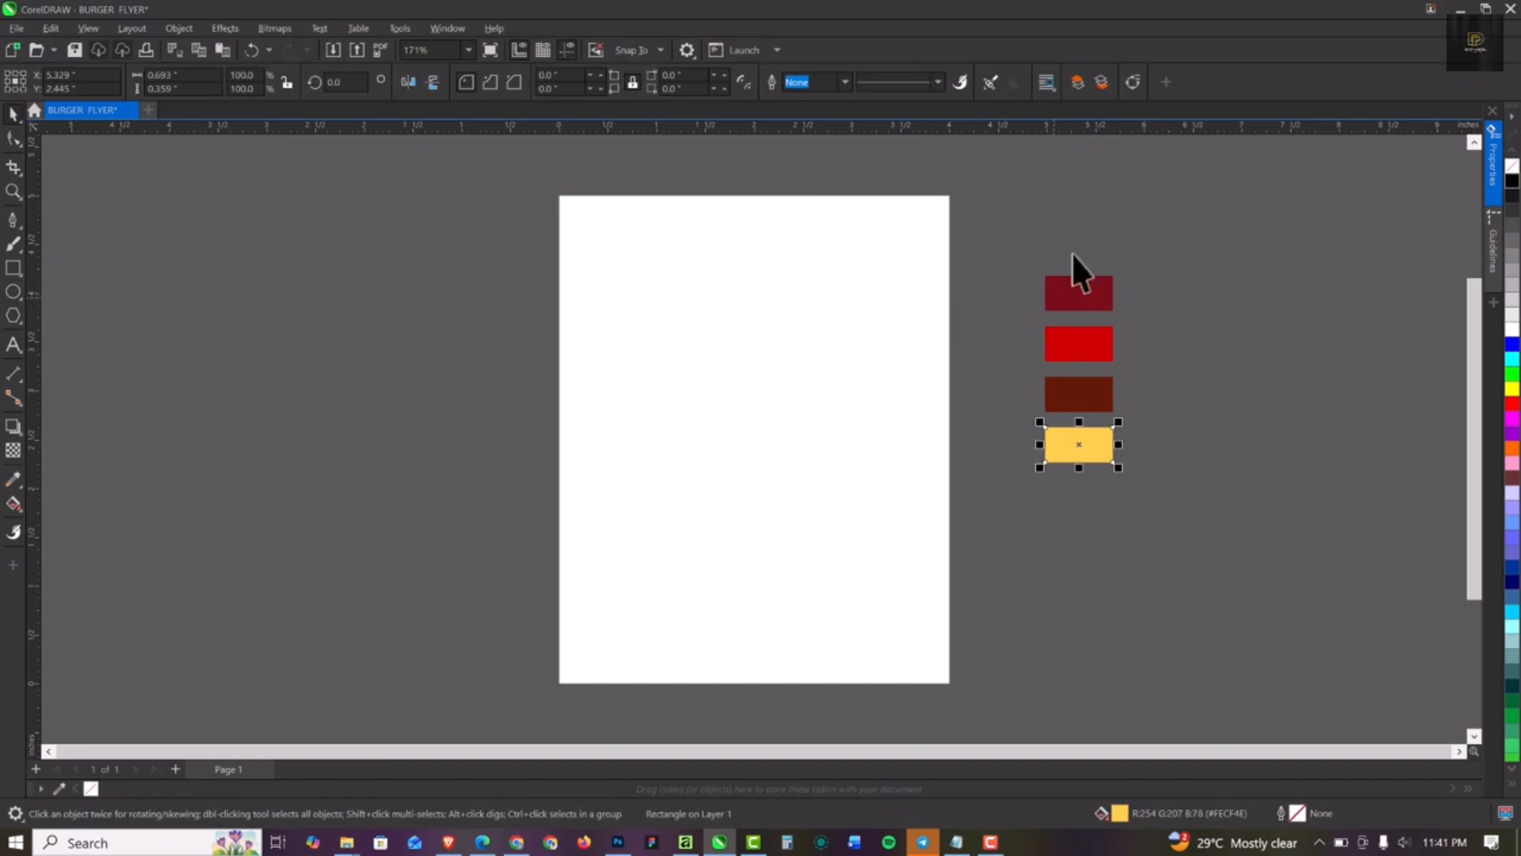
Step: Fill the page rectangle with the dark red sampled from the first palette swatch
left_click(13, 484)
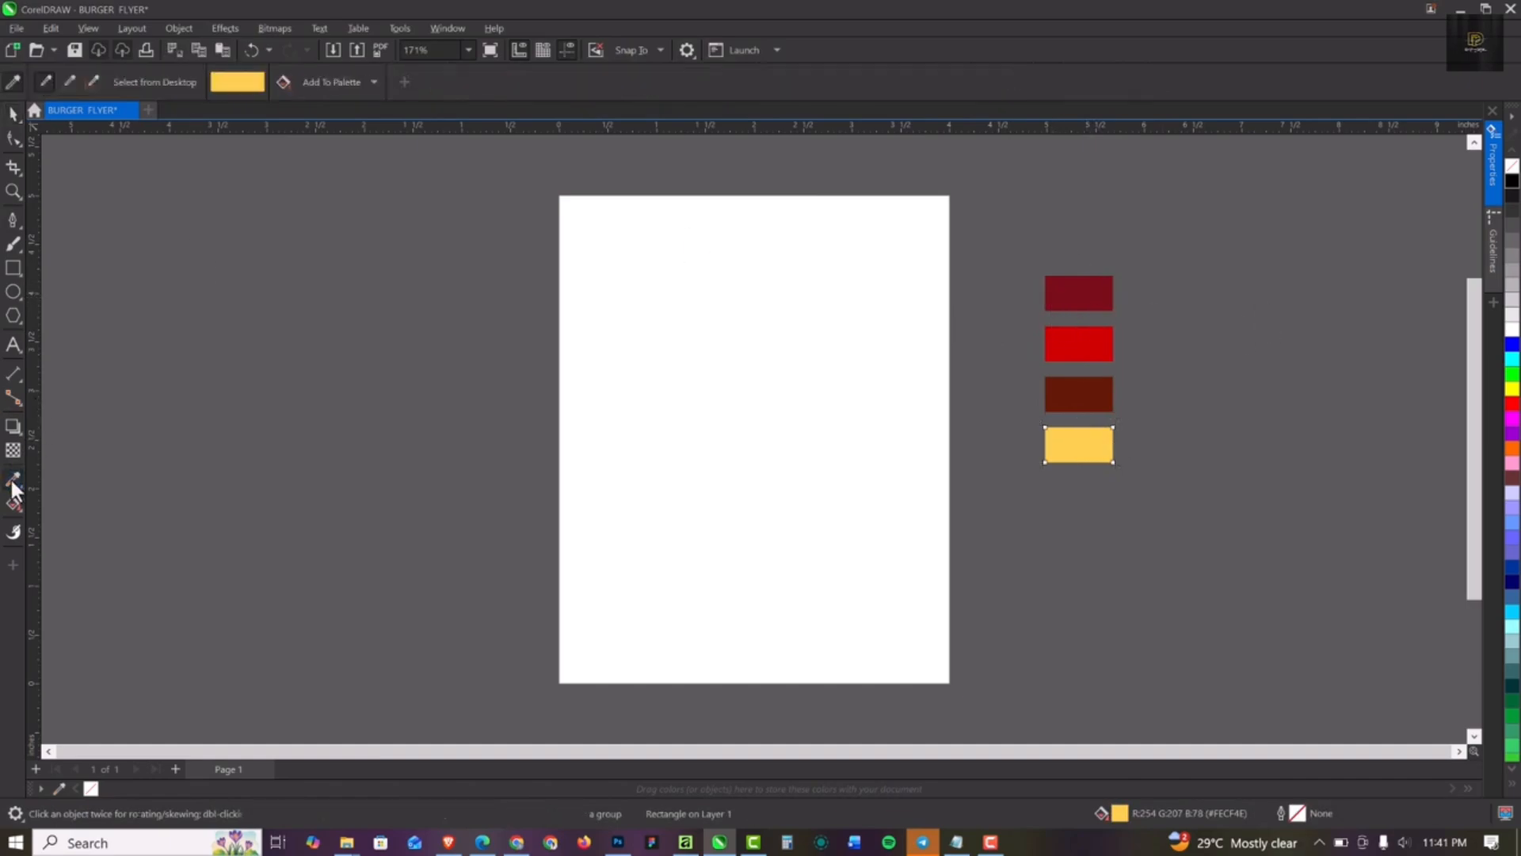
left_click(1093, 294)
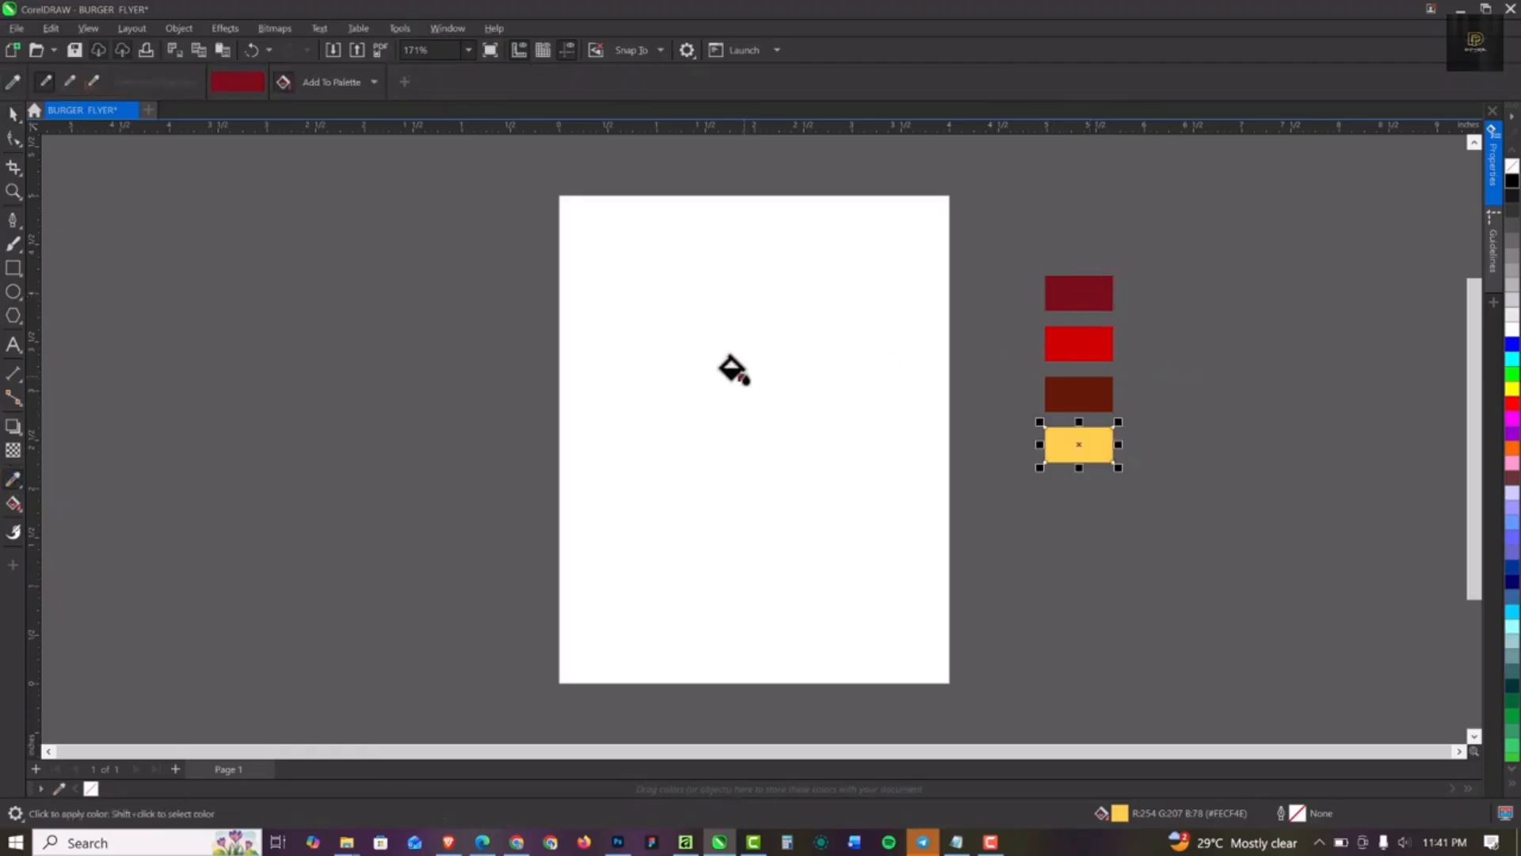
left_click(735, 379)
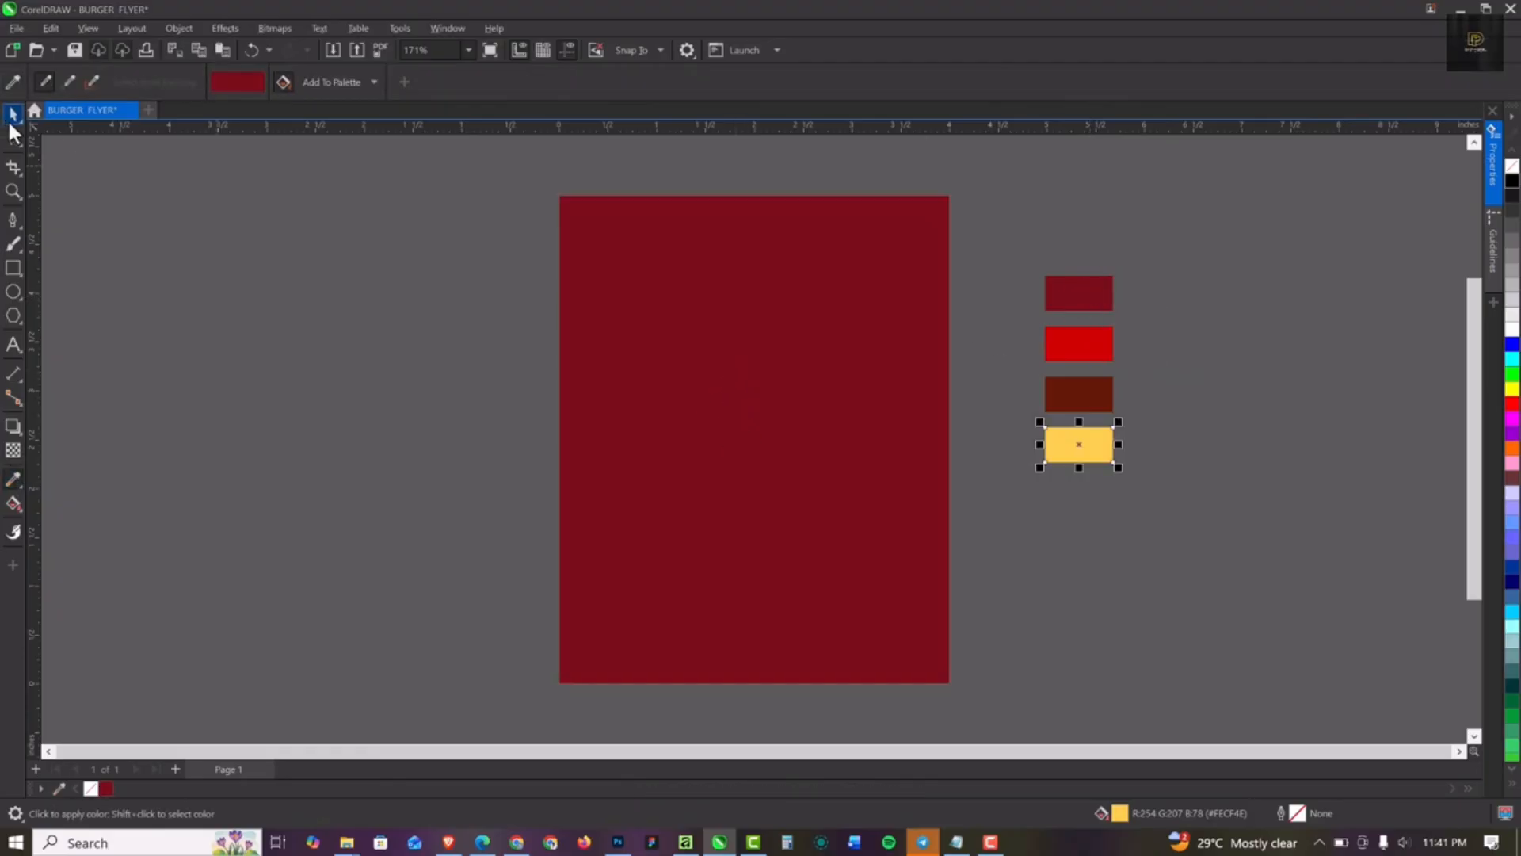
key("space")
left_click(838, 366)
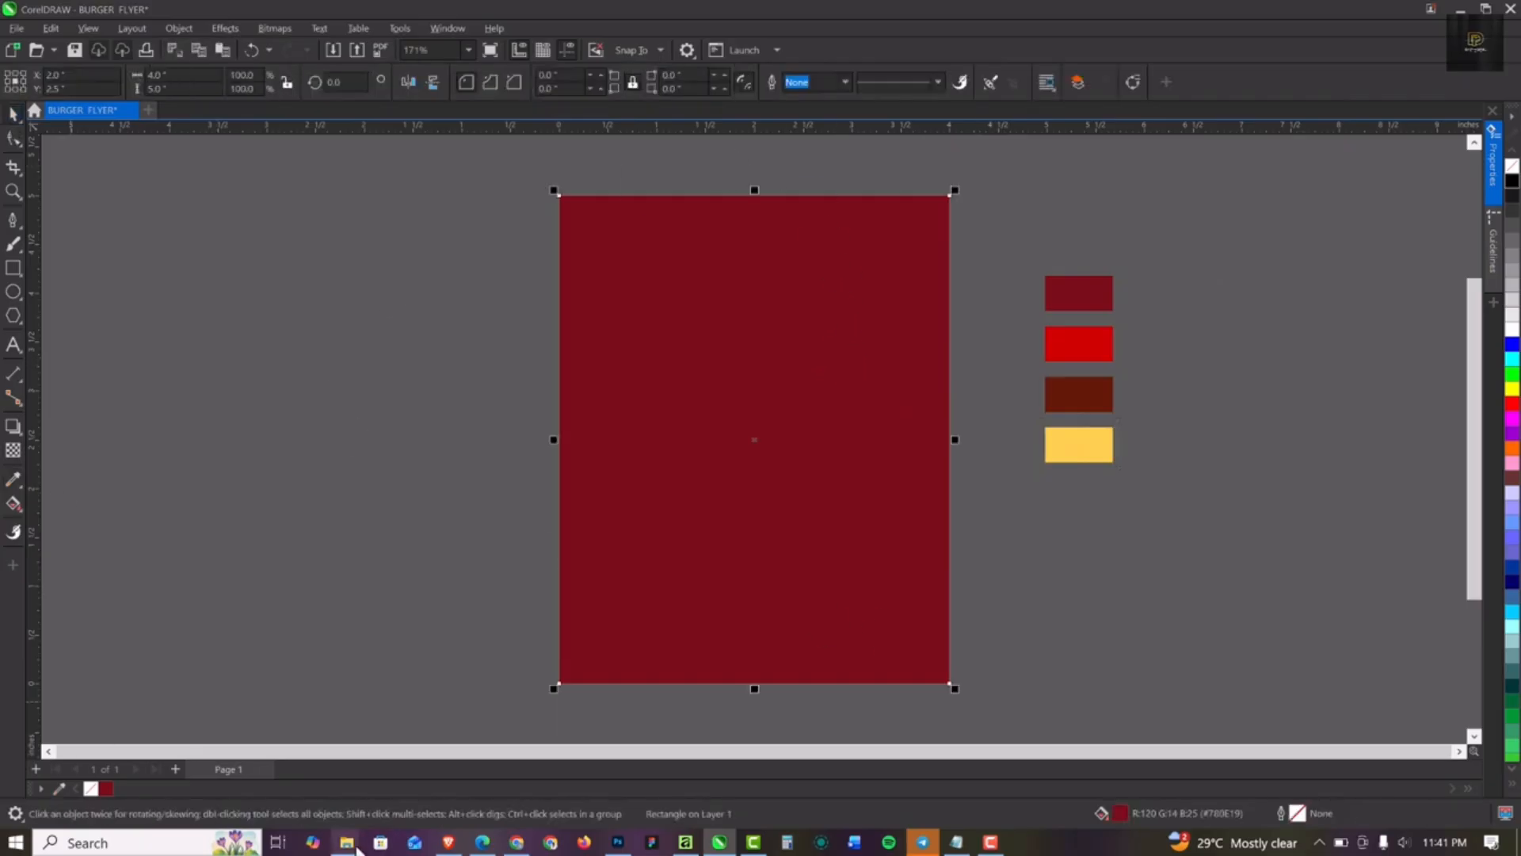
Step: Import the pink lightning-burst image from the SPICY BURGER folder into the flyer document
mouse_move(359, 850)
left_click(442, 760)
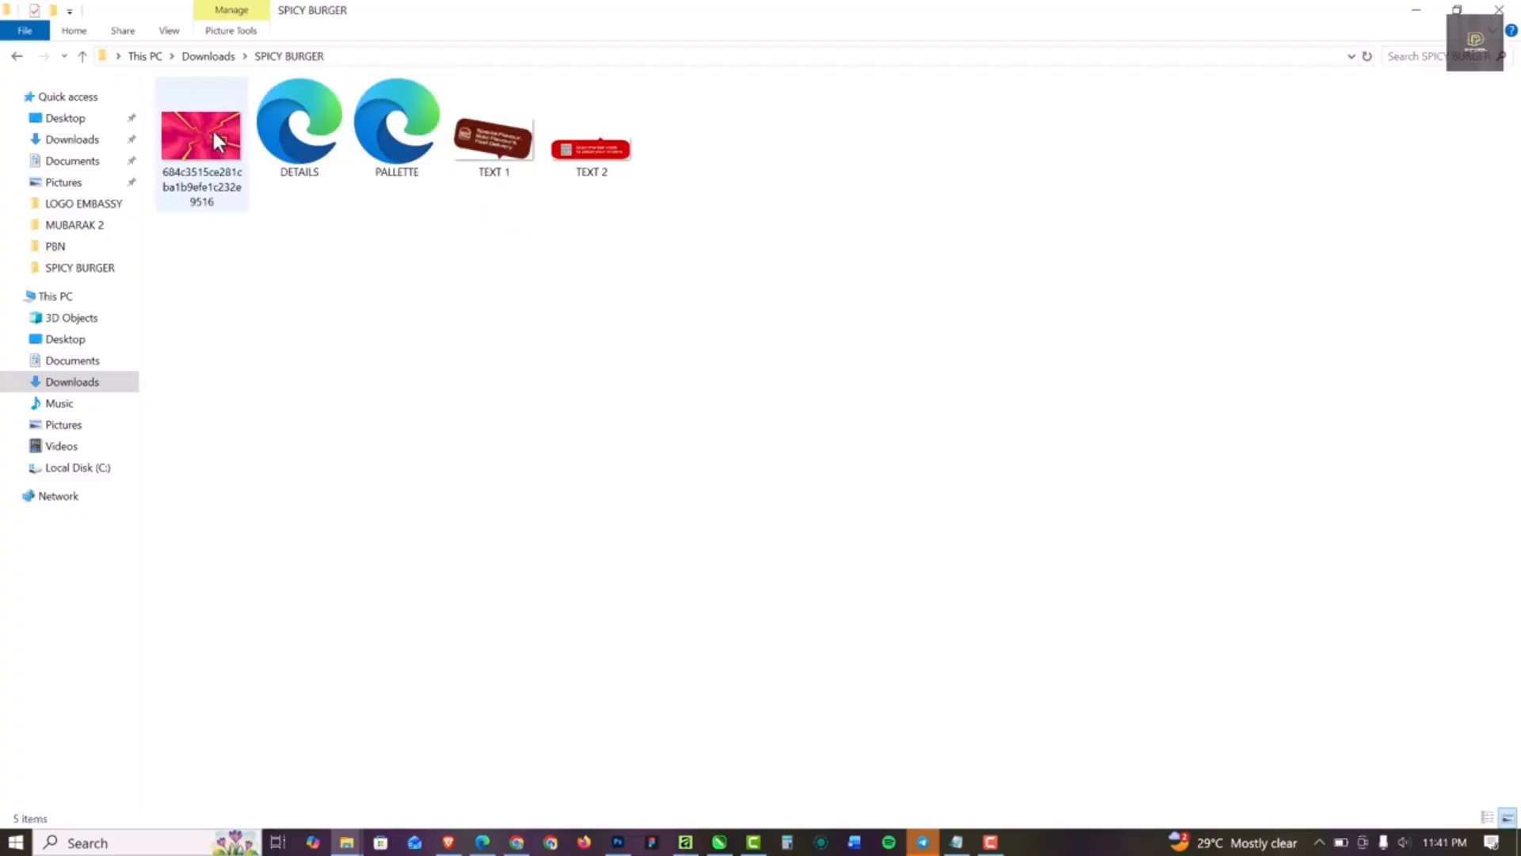
left_click(210, 144)
left_click_drag(201, 131, 719, 842)
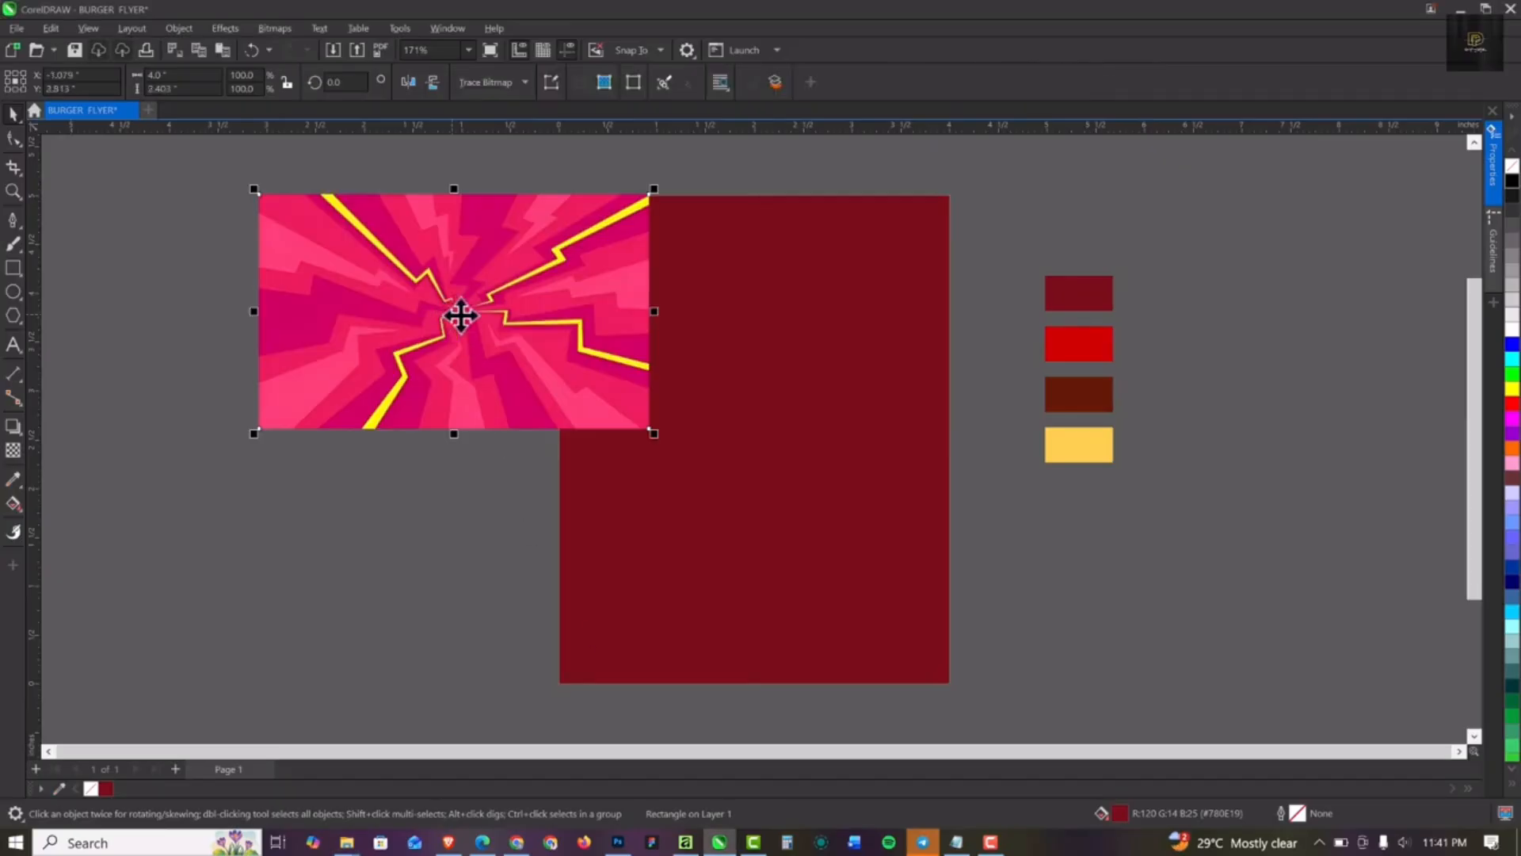
Step: Set the burst image's rotation to 270 degrees and move it into the empty area left of the red rectangle
scroll(530, 309, "down", 1)
left_click_drag(644, 203, 568, 488)
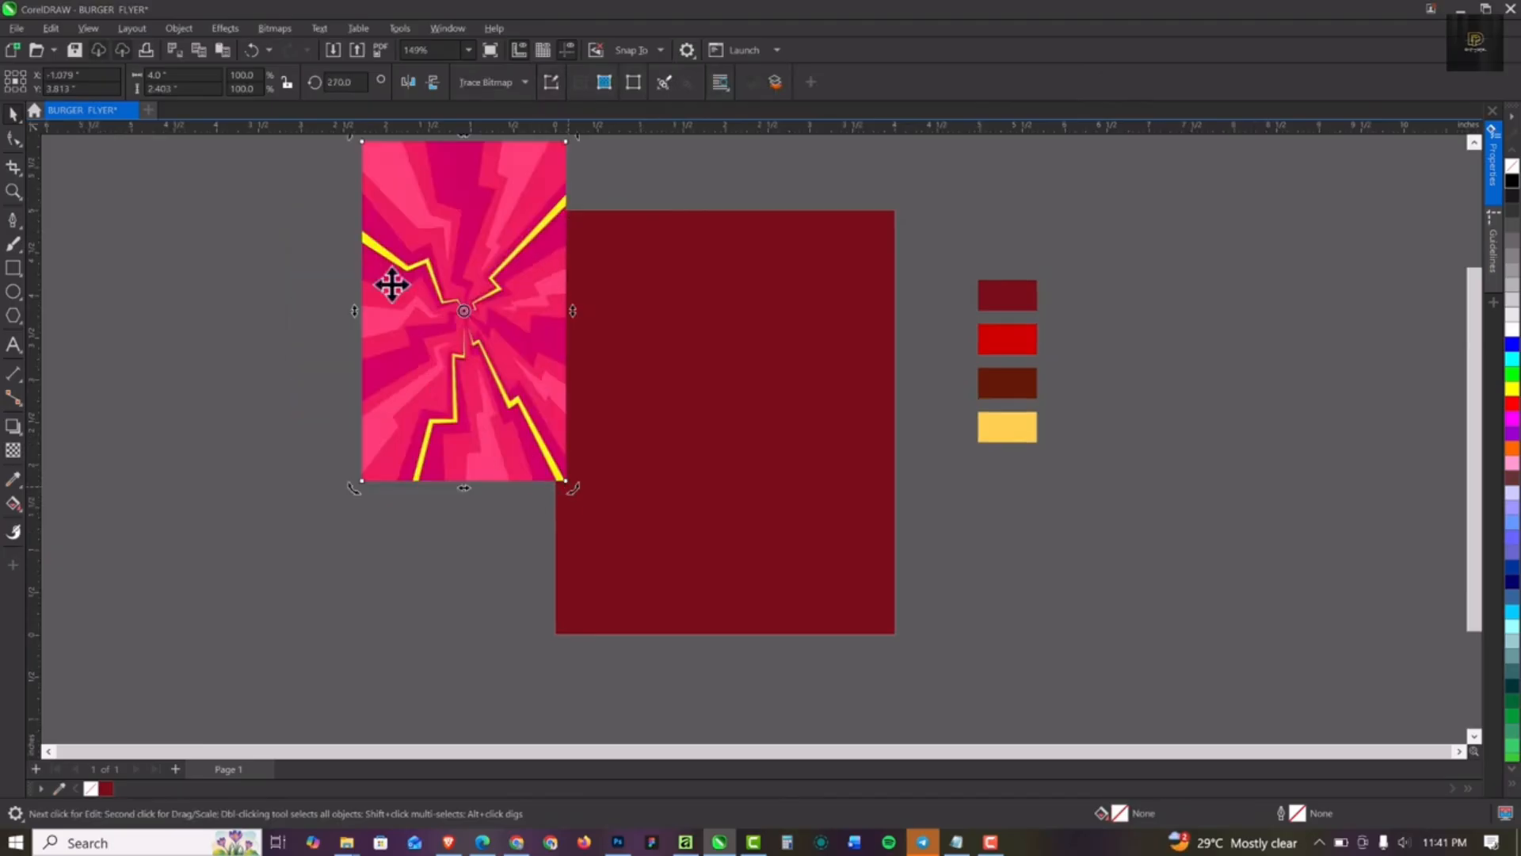
key("ctrl+z")
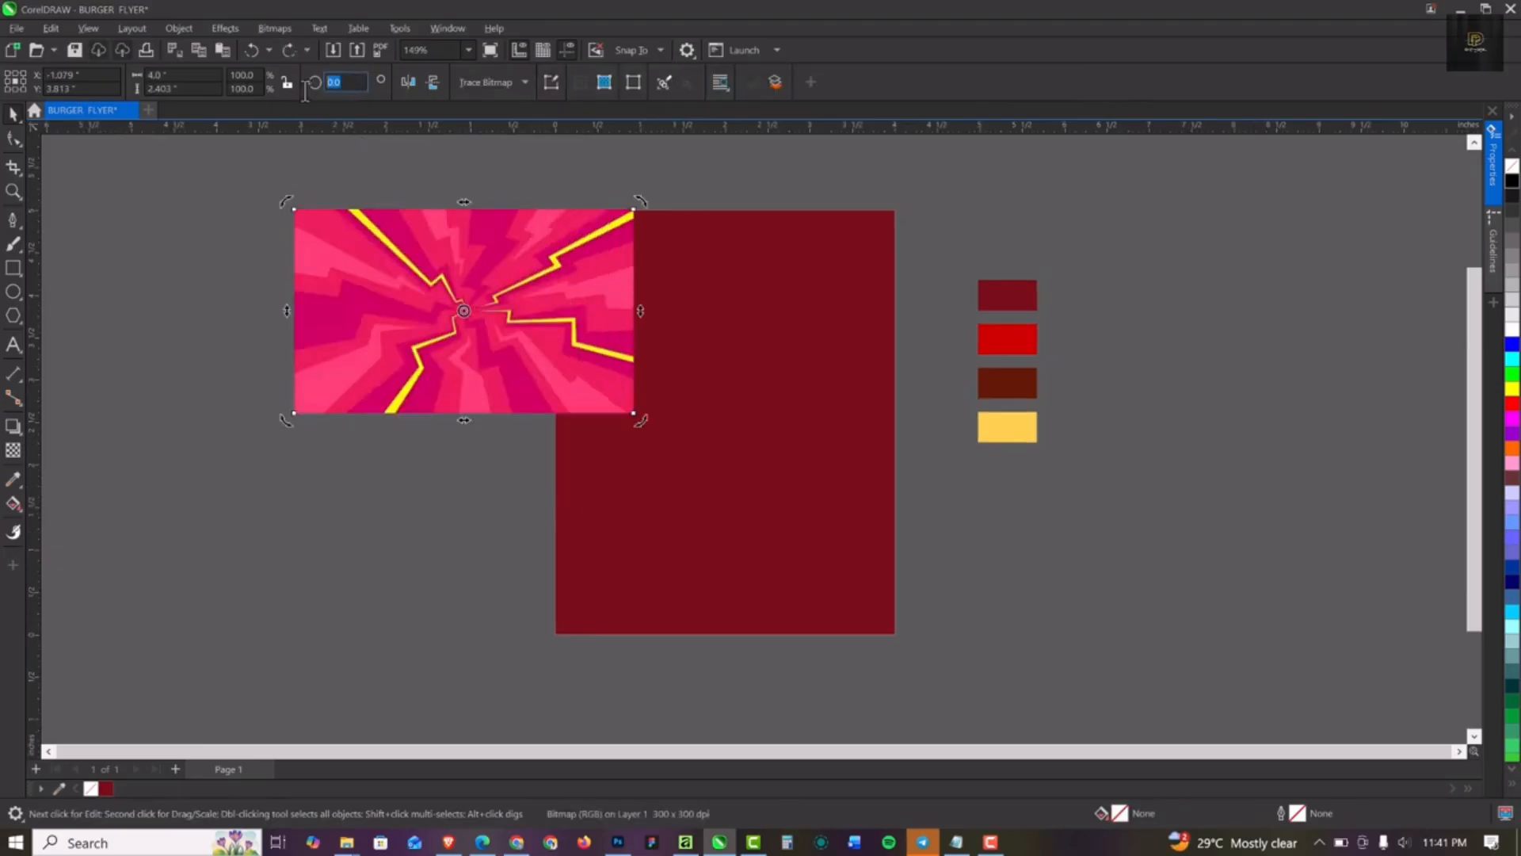
type("270")
key("Return")
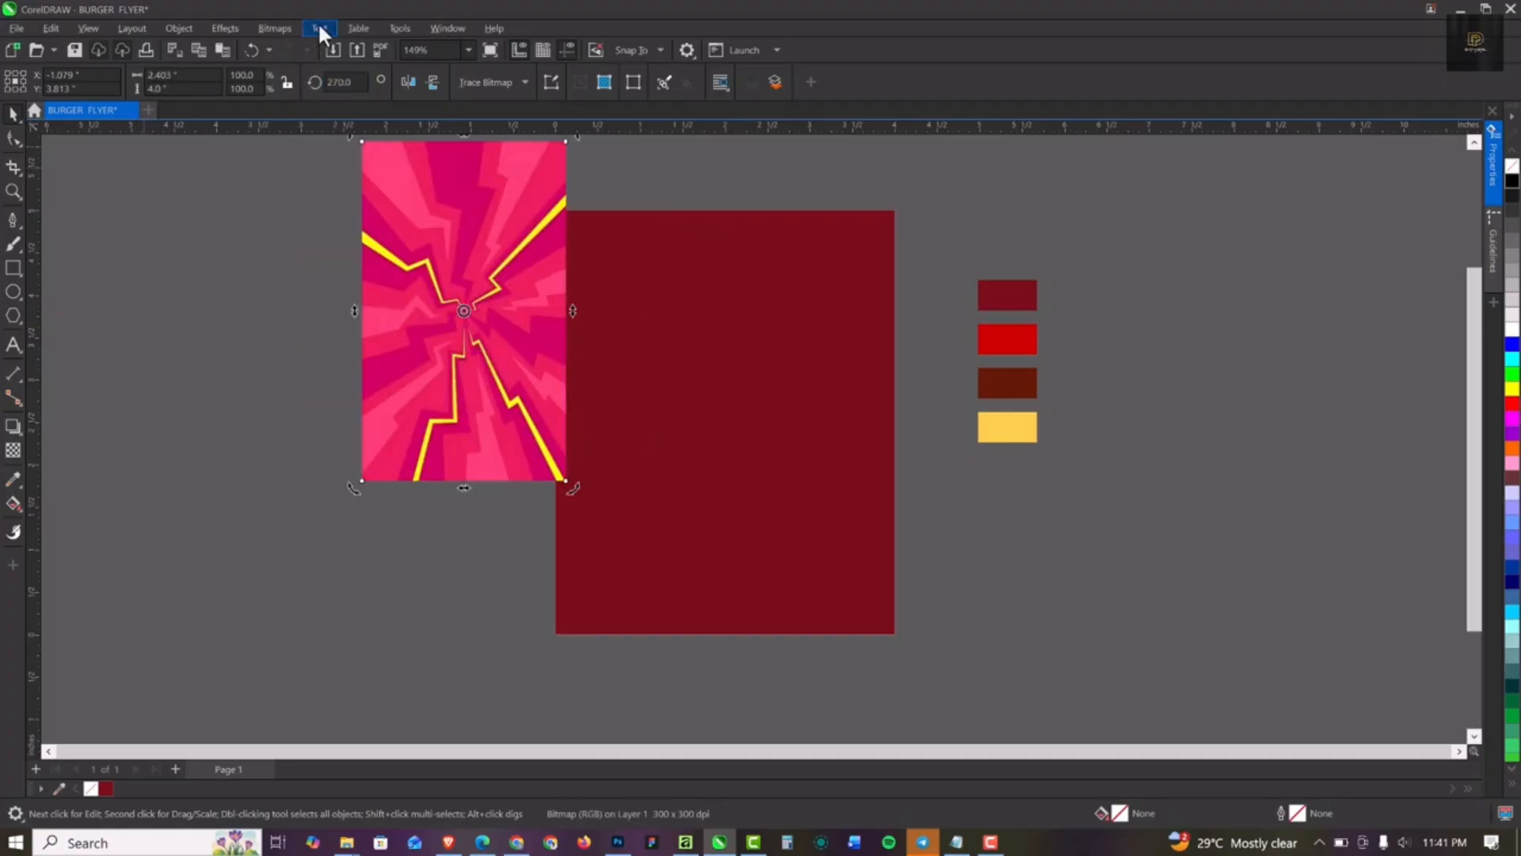
left_click(477, 236)
left_click_drag(478, 236, 427, 360)
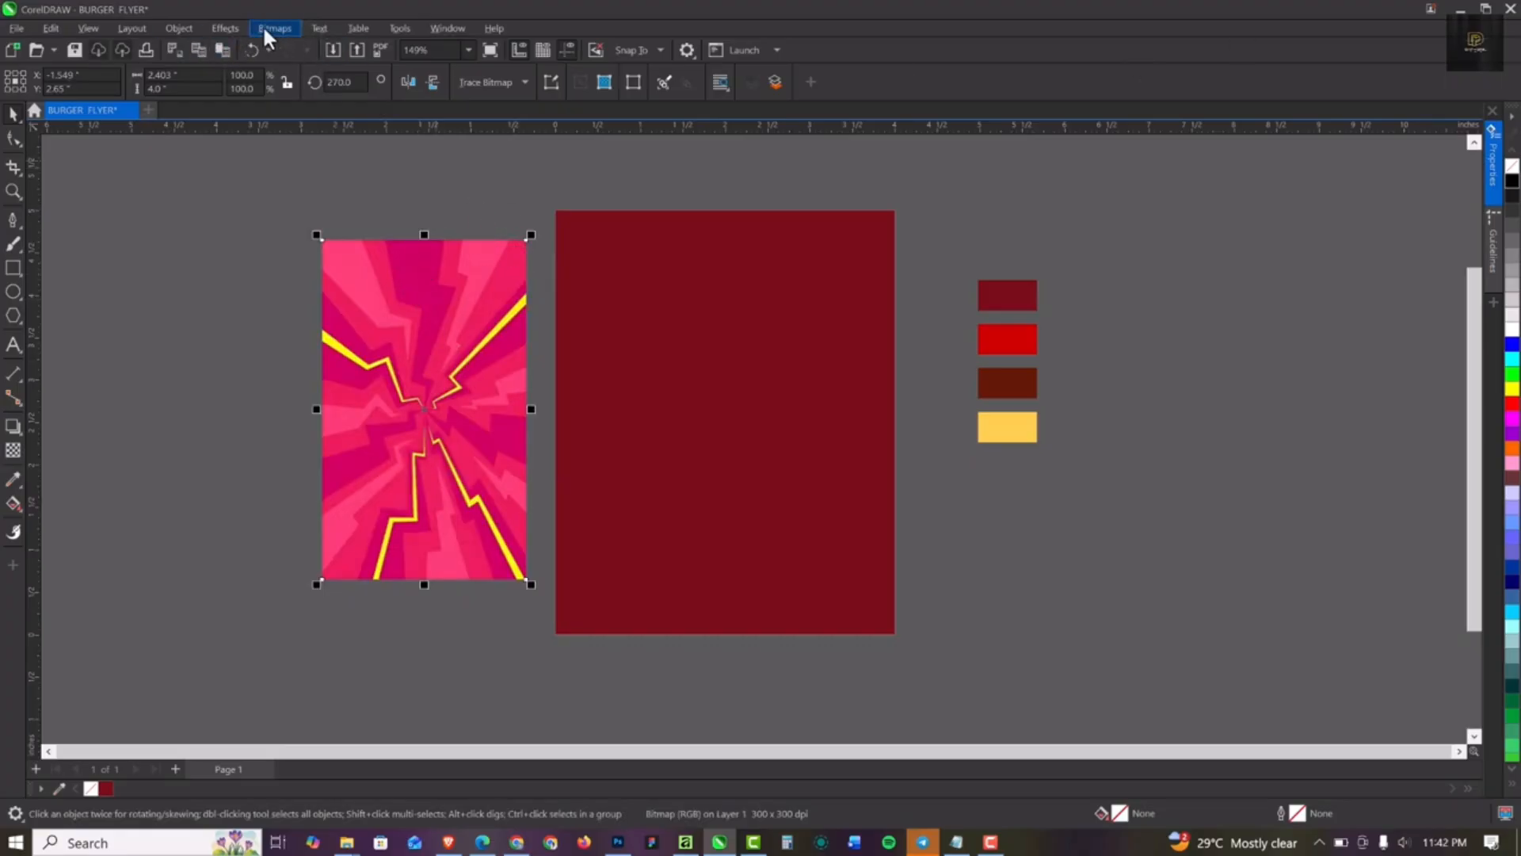
Step: Desaturate the burst image with a Hue/Saturation/Lightness effect, setting the saturation to -100
left_click(224, 30)
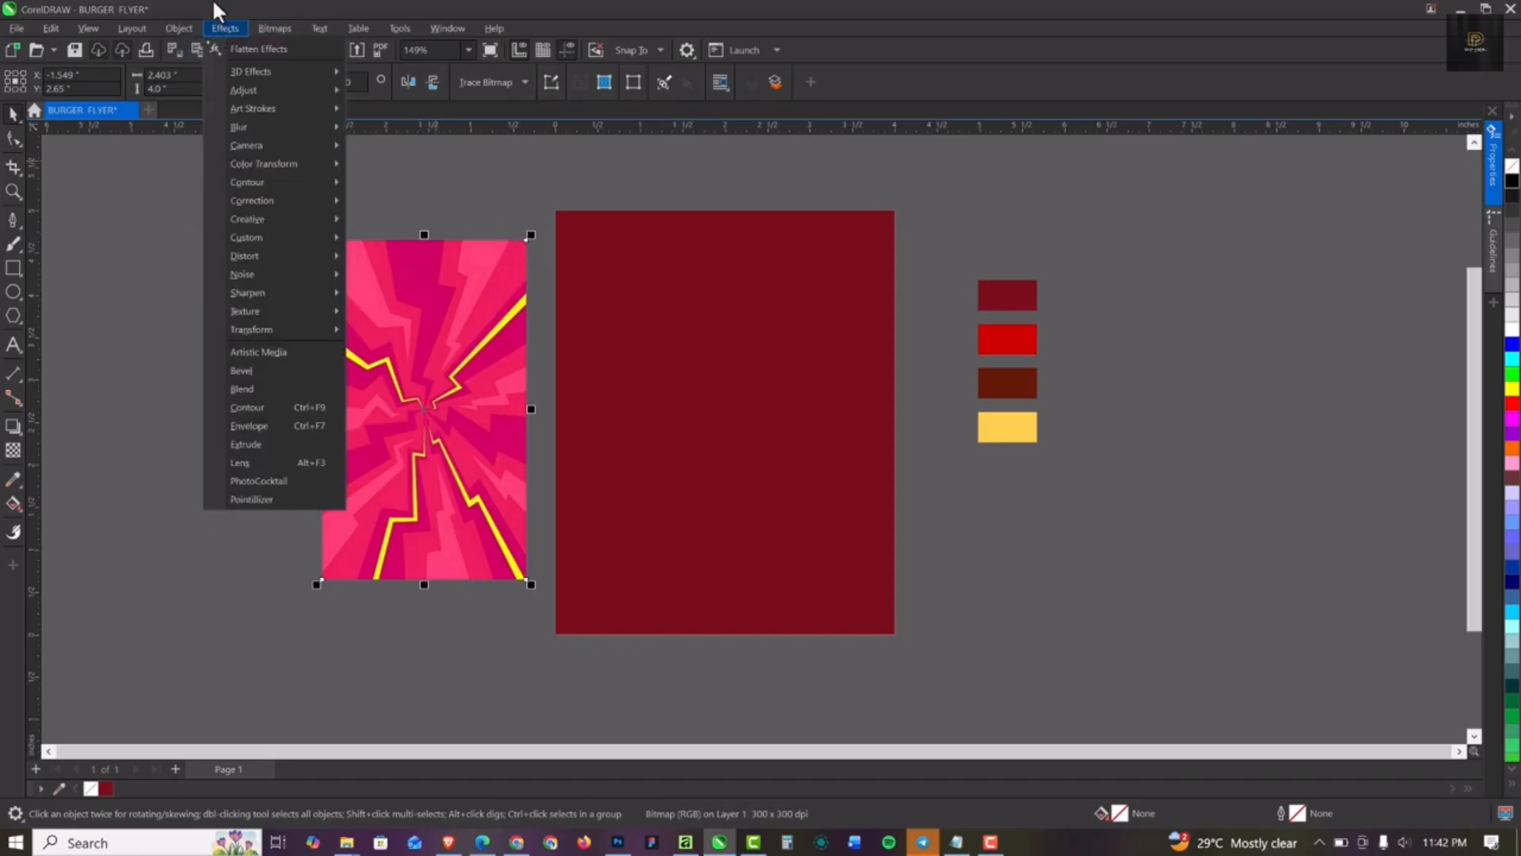
key("Escape")
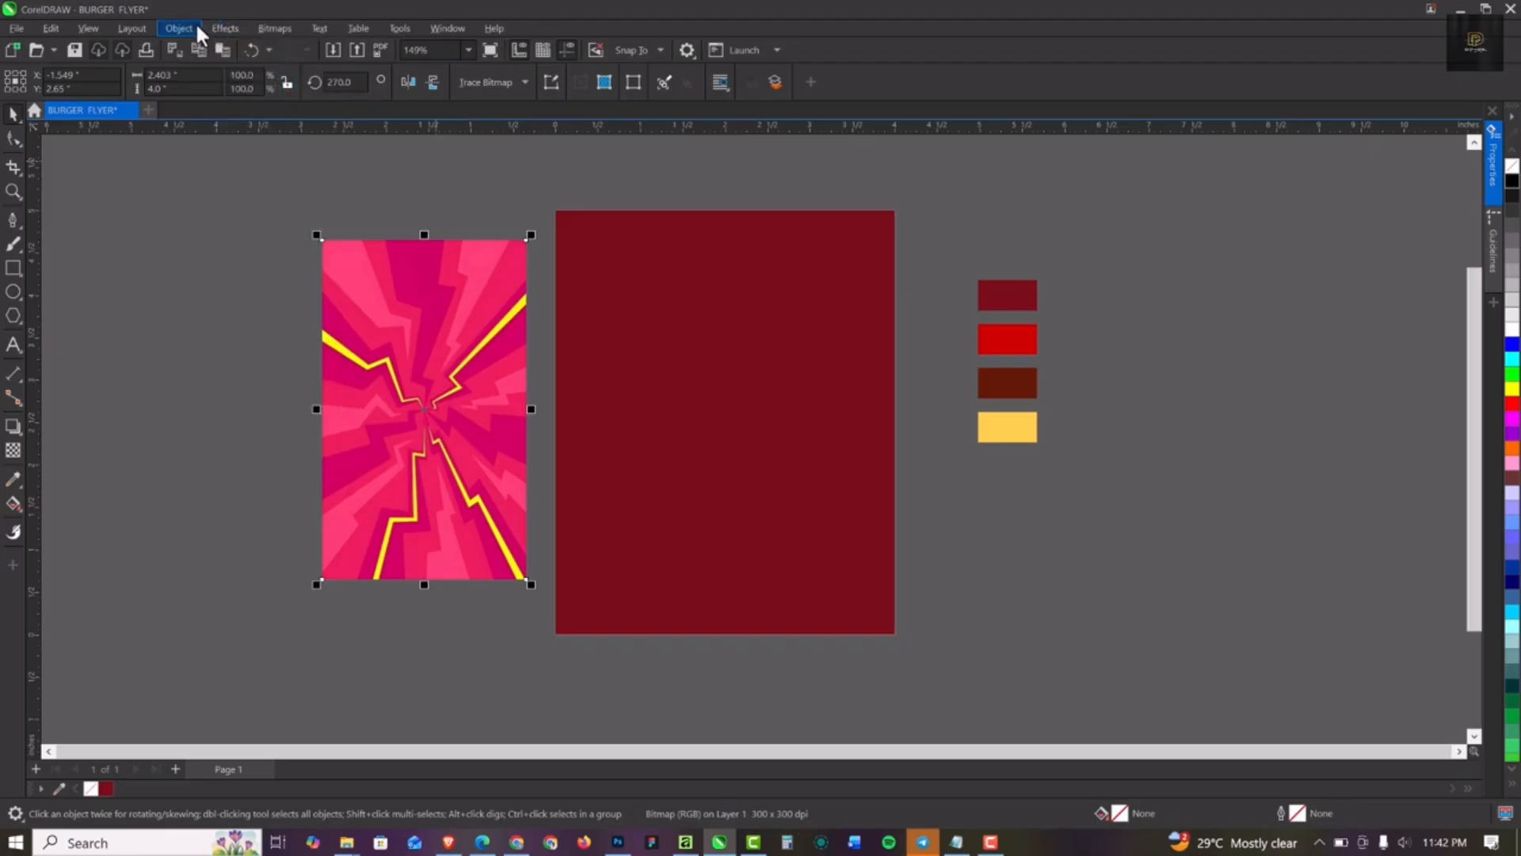
left_click(225, 27)
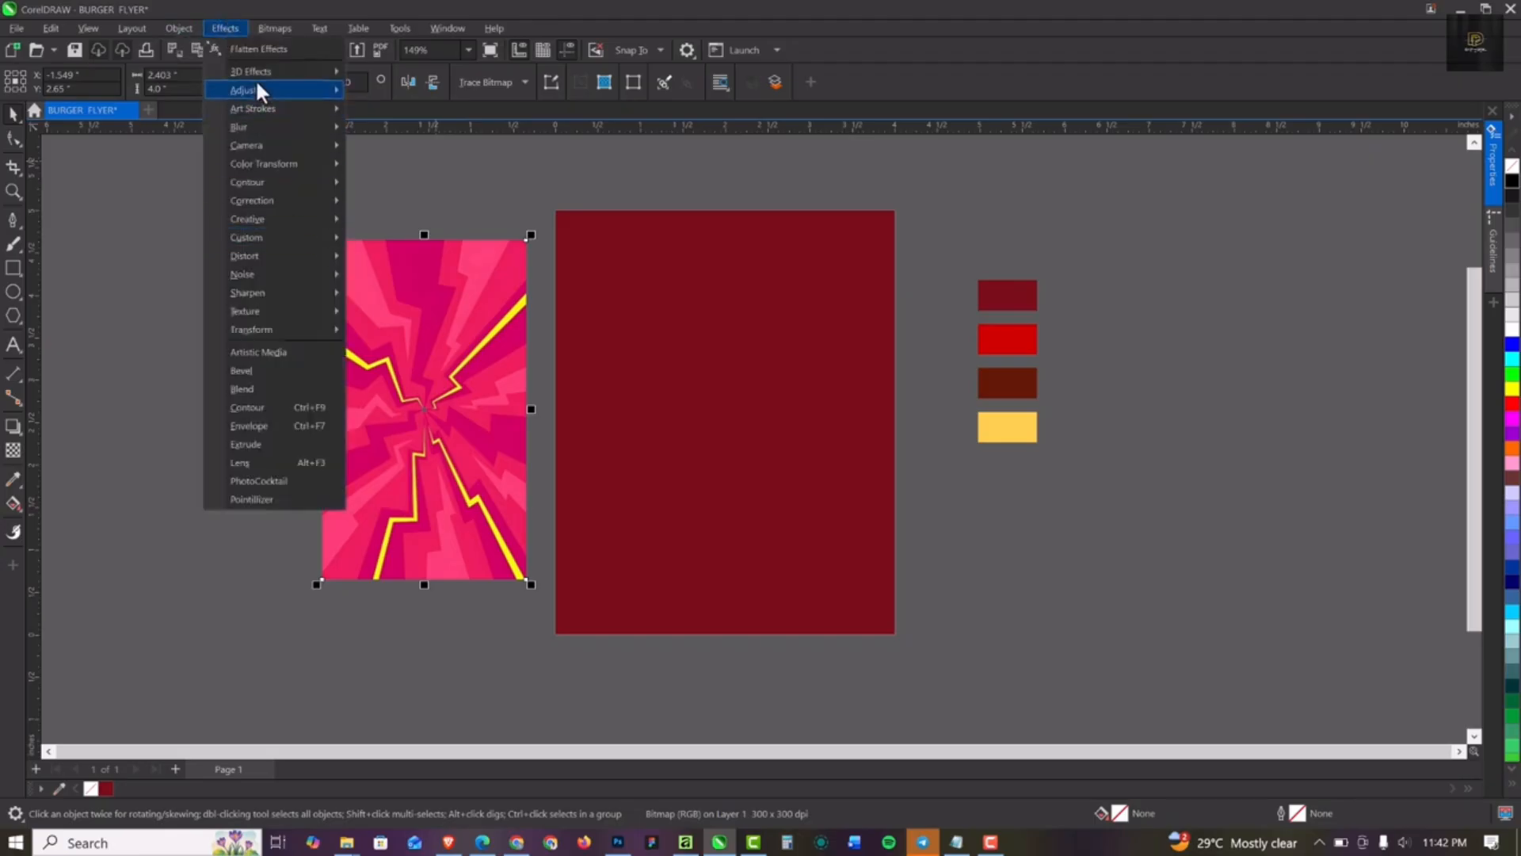
mouse_move(262, 88)
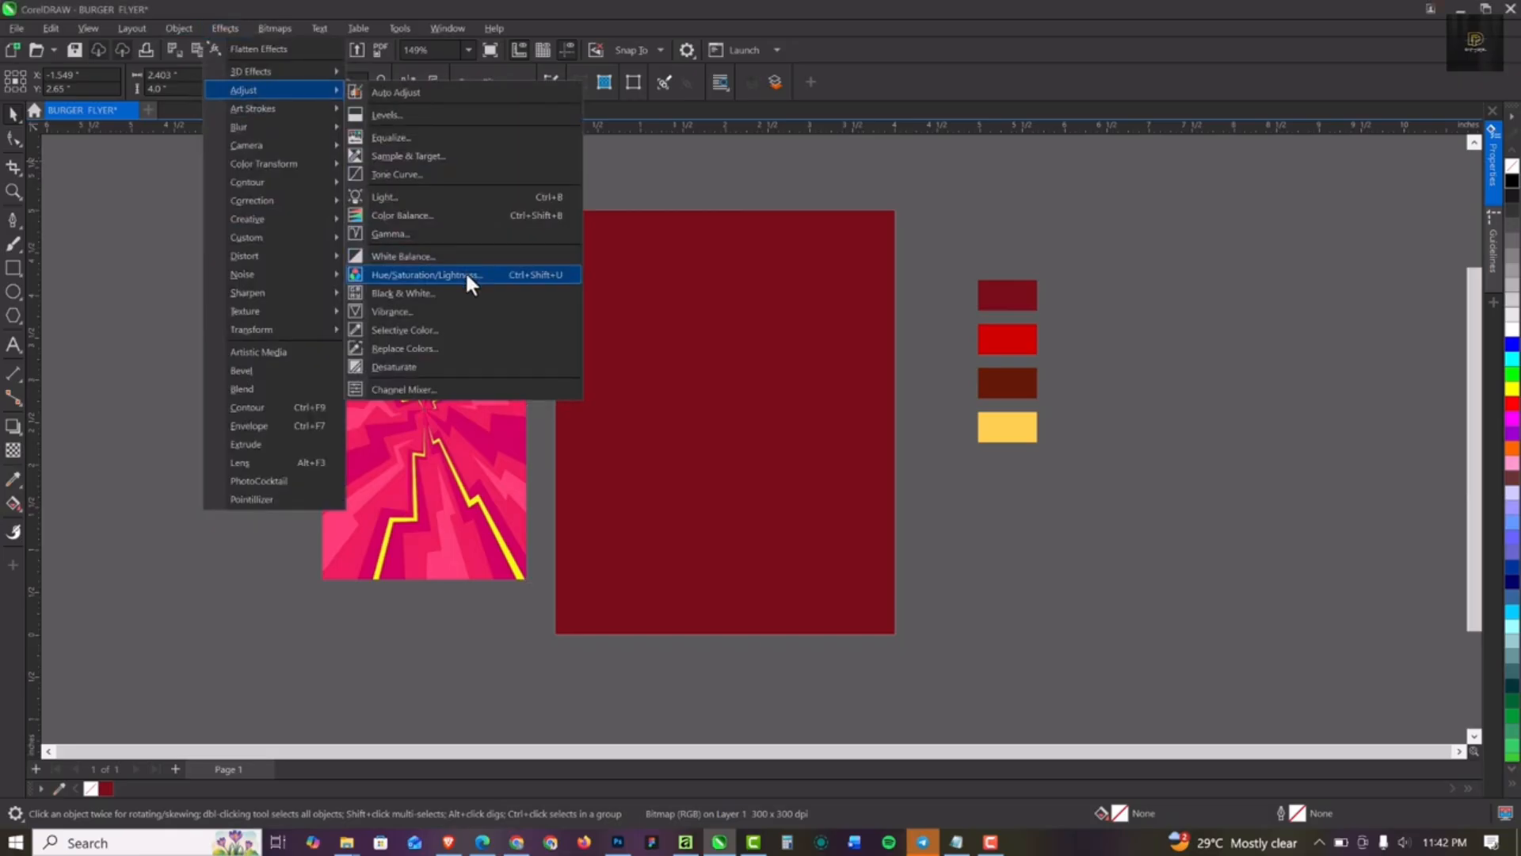
left_click(464, 274)
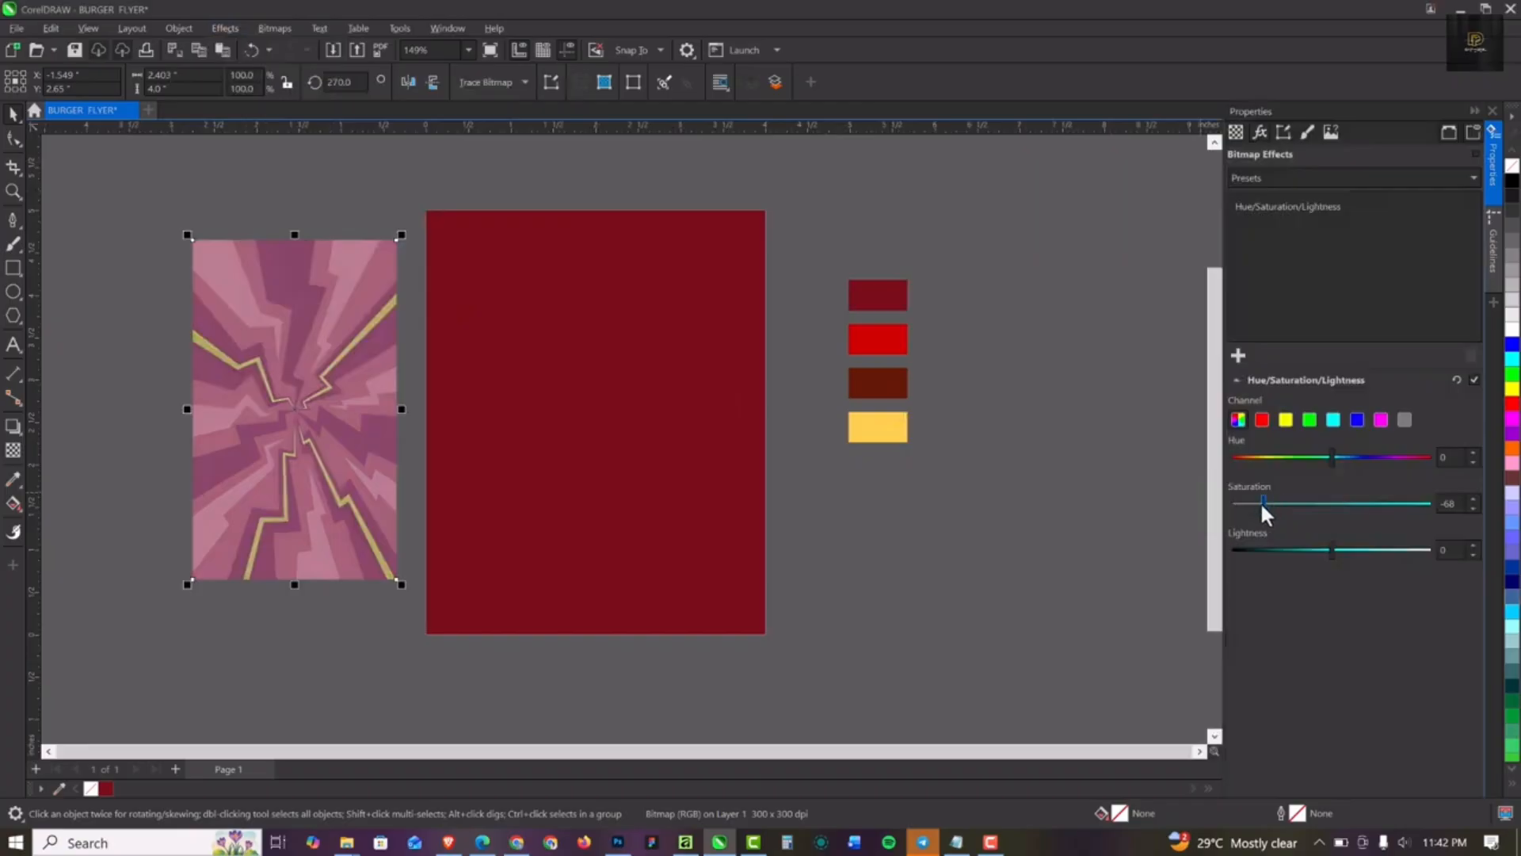
left_click_drag(1234, 509, 1129, 509)
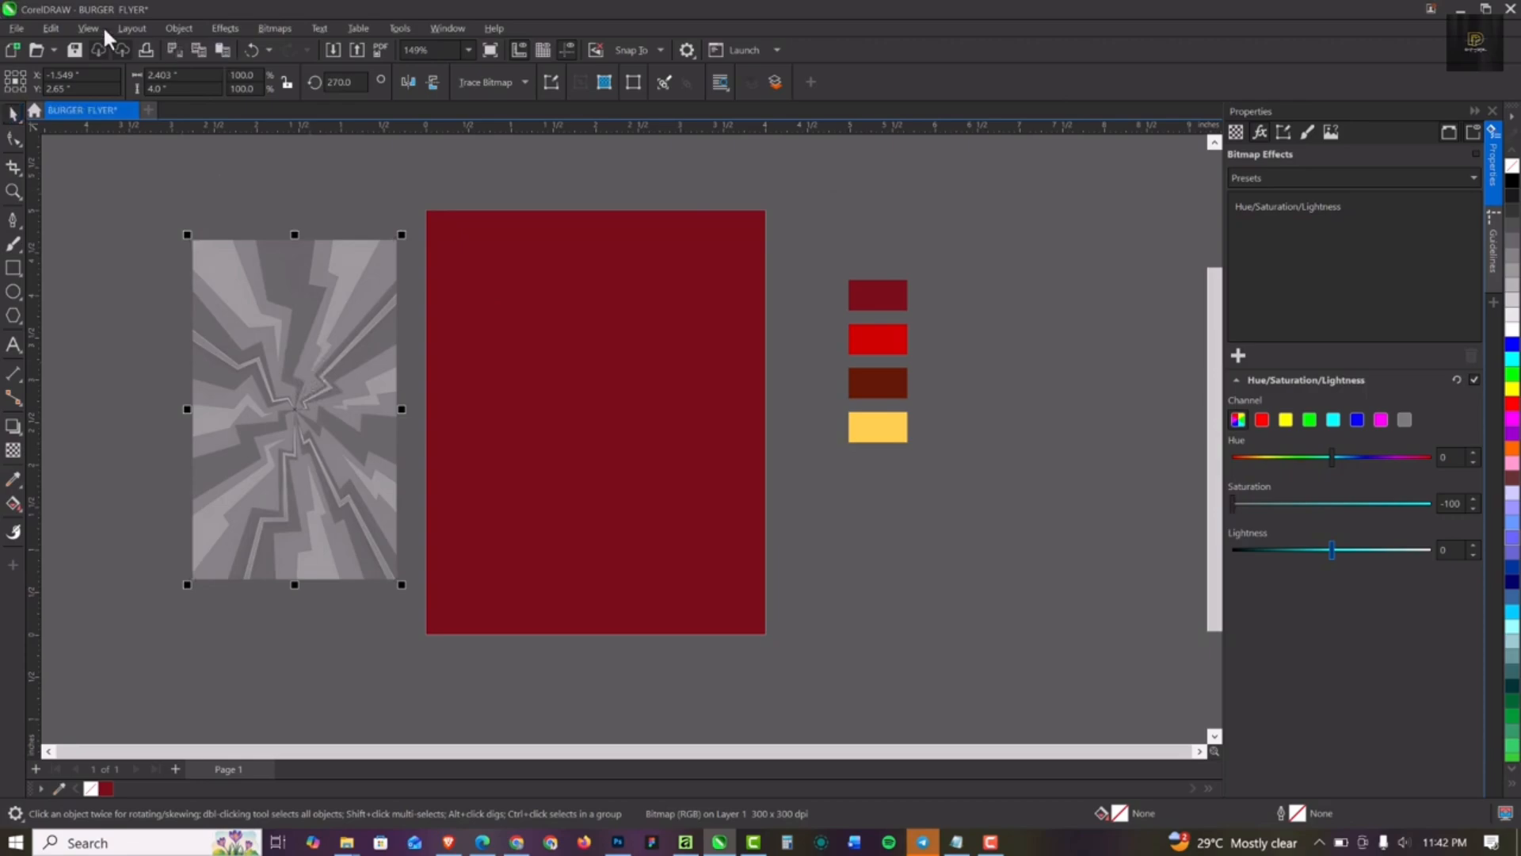
Step: Add a Gaussian Blur effect with a radius of 5.0 to the grey burst image
left_click(228, 29)
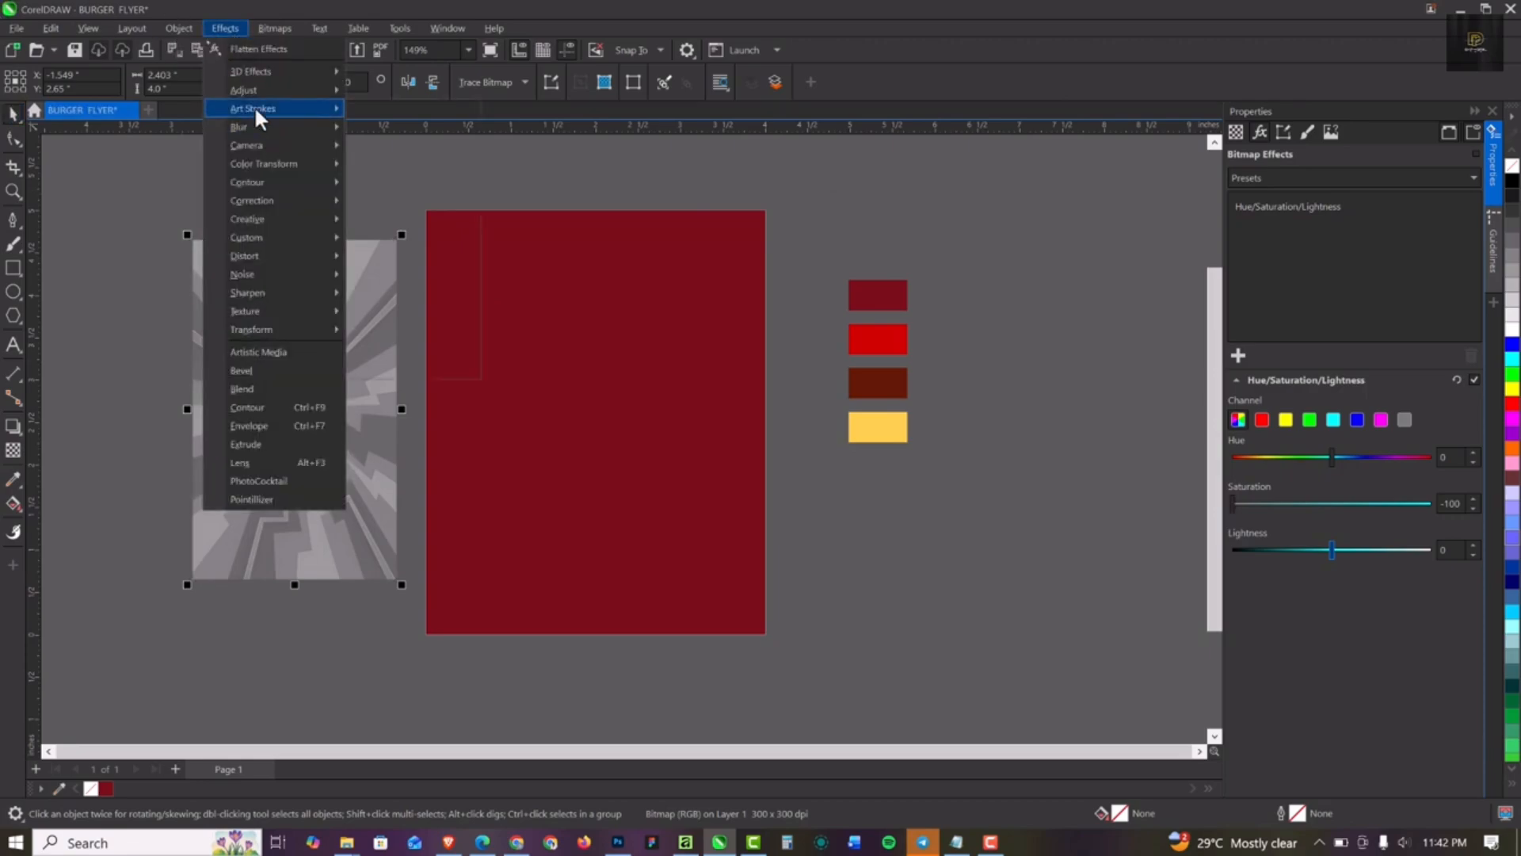
mouse_move(253, 126)
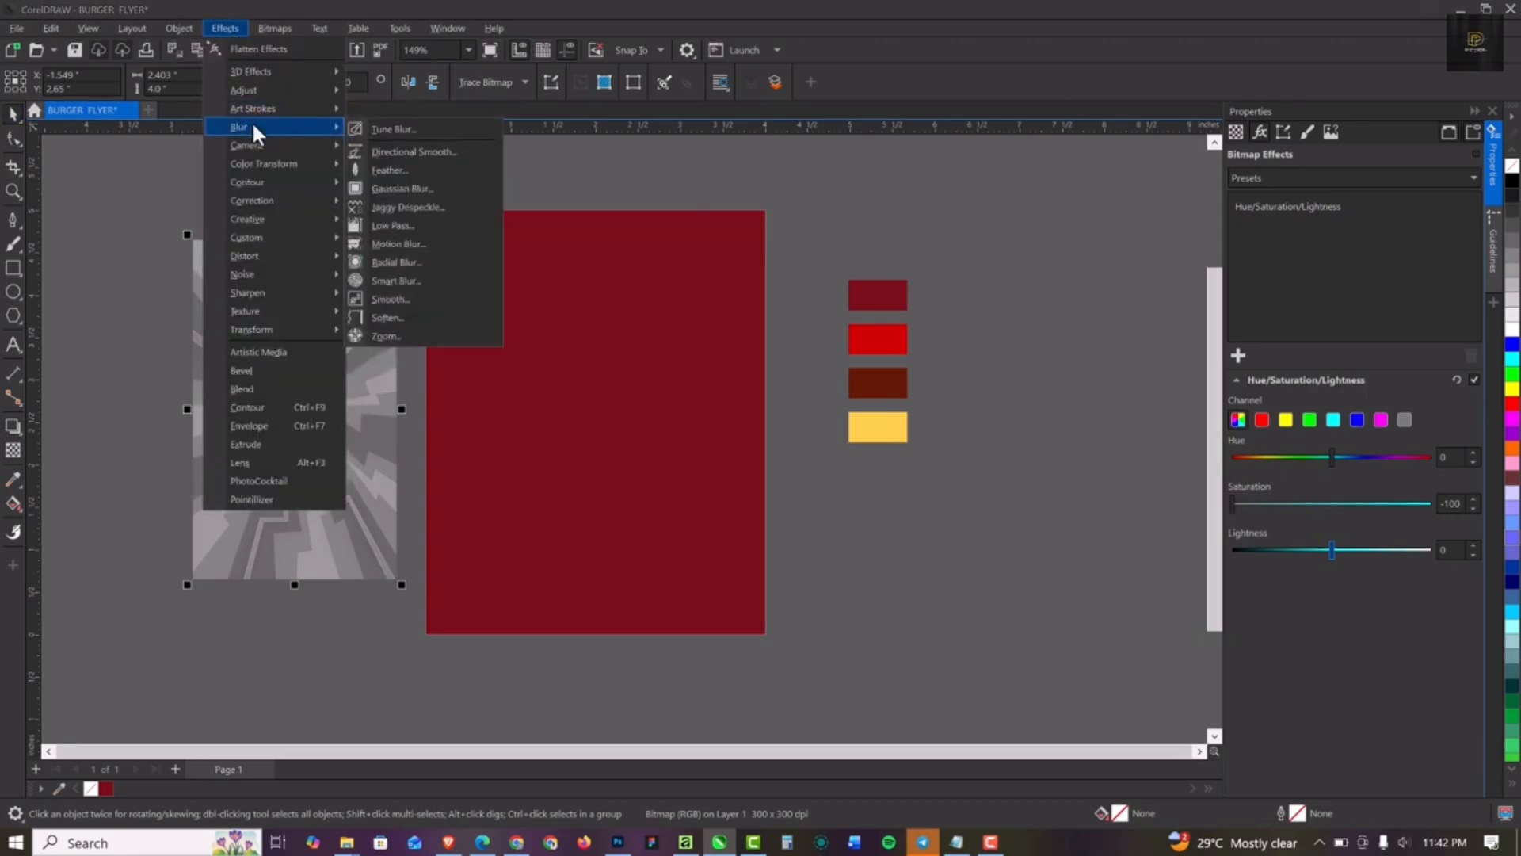
left_click(402, 189)
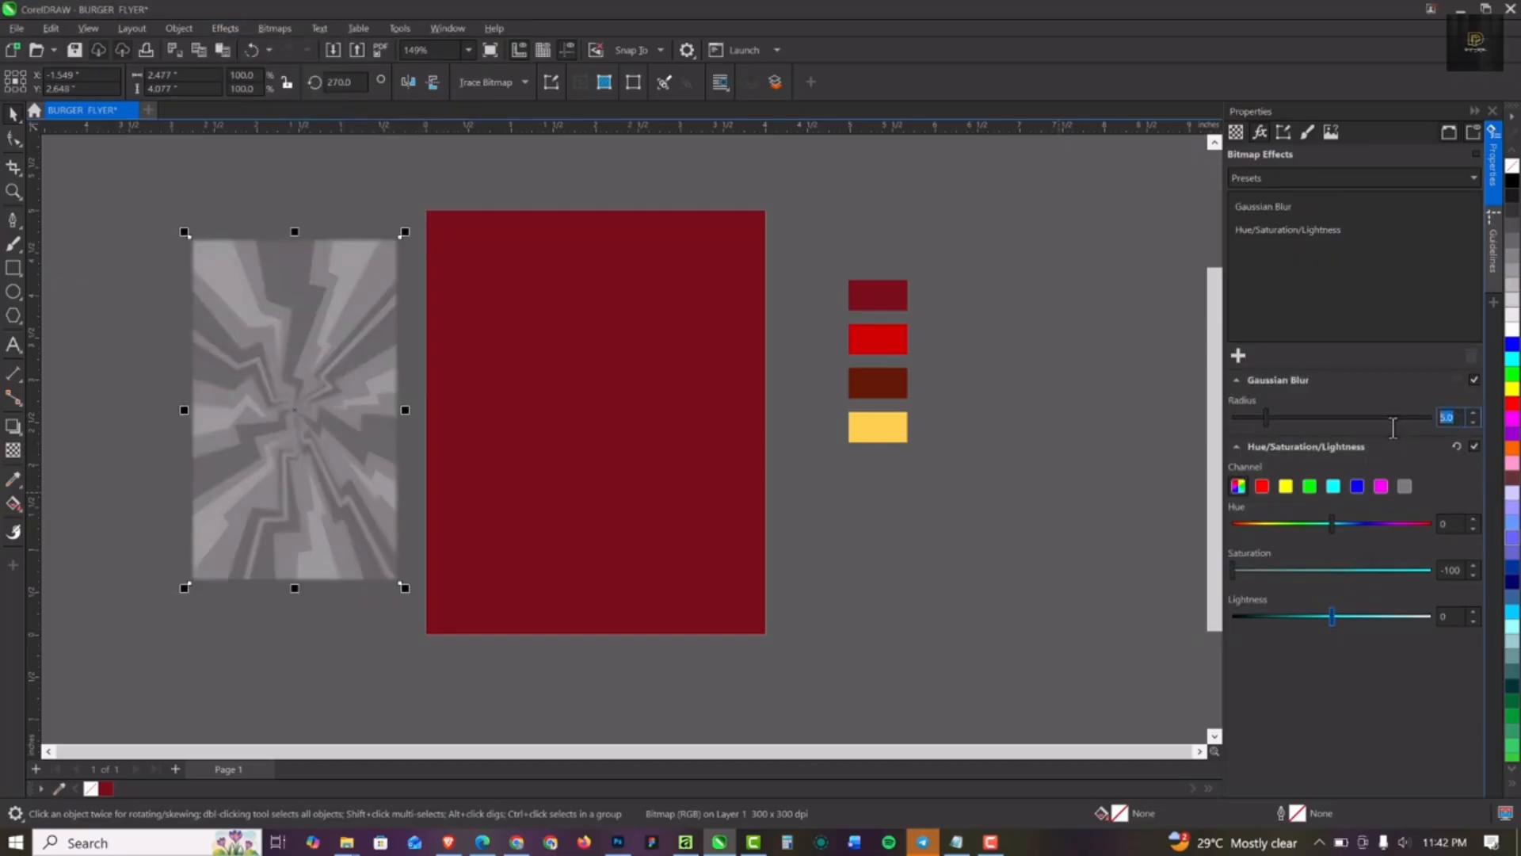
Step: Move the blurred burst image over the red rectangle and set its transparency merge mode to Overlay
left_click(298, 404)
left_click_drag(298, 404, 506, 364)
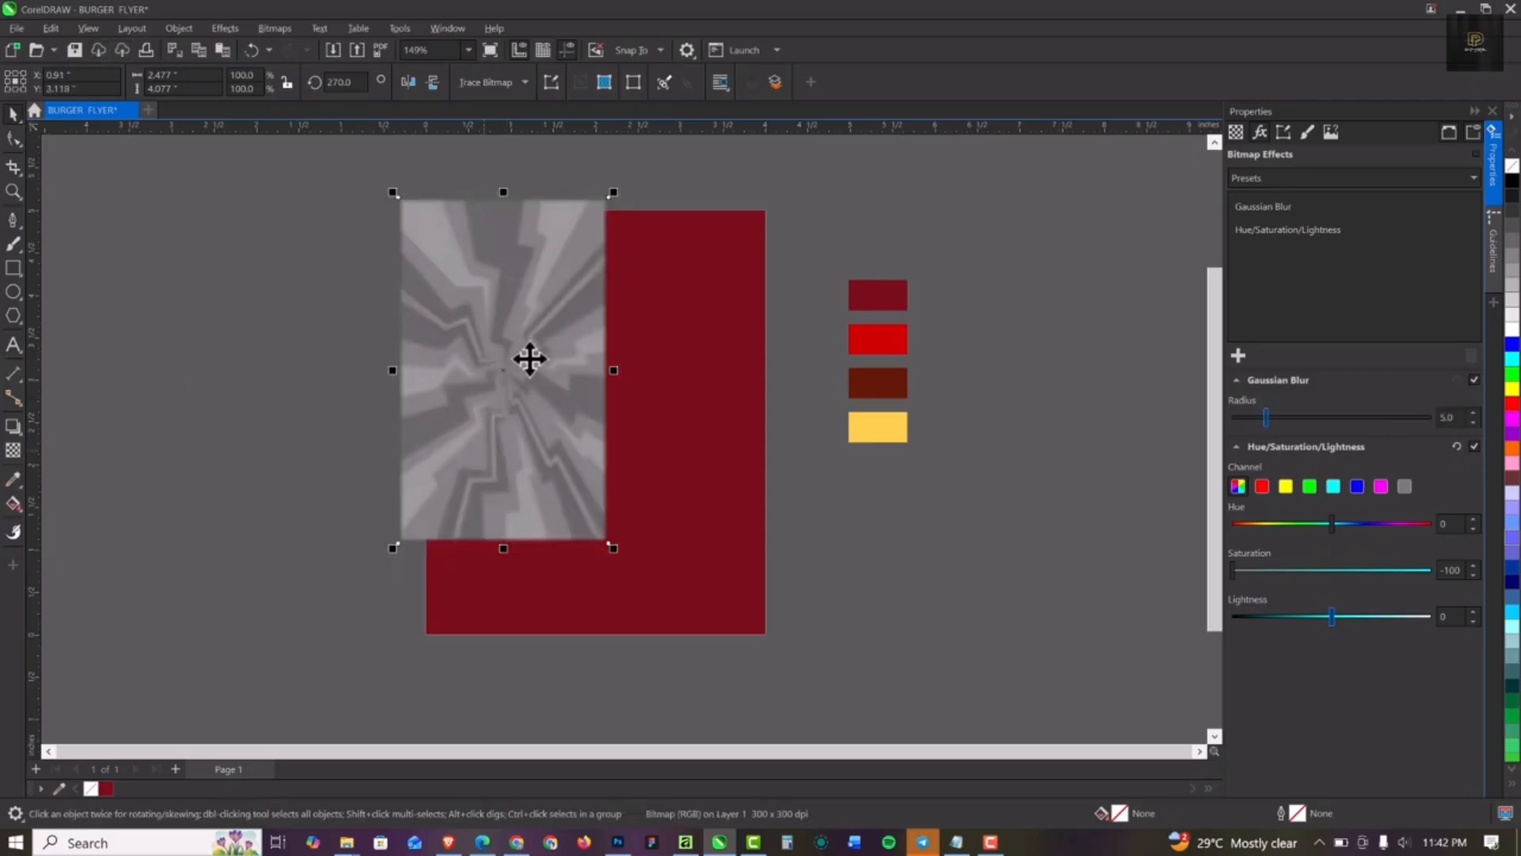
left_click(13, 450)
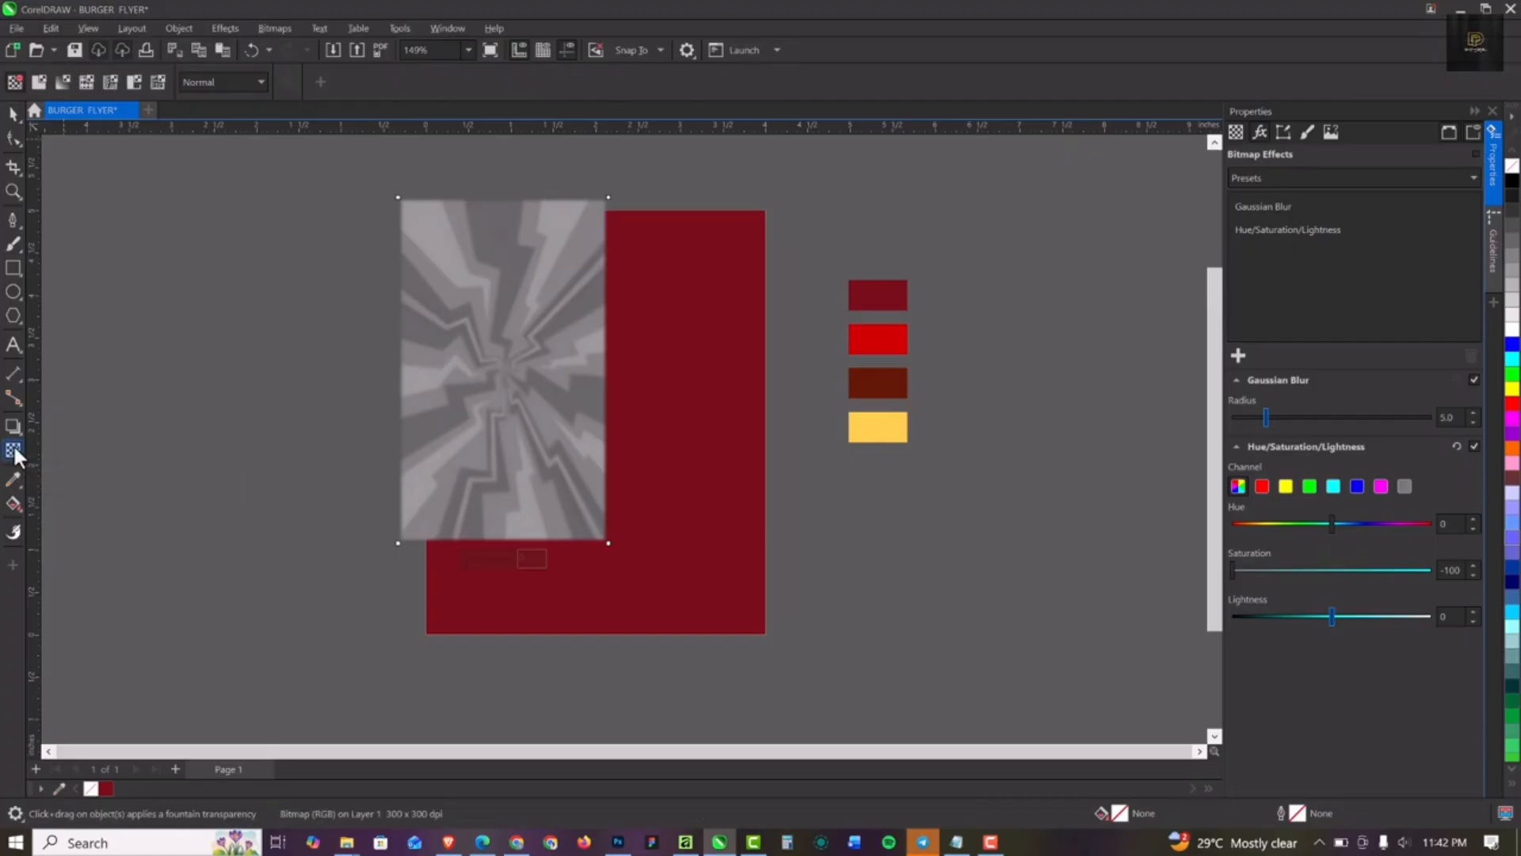
left_click(230, 83)
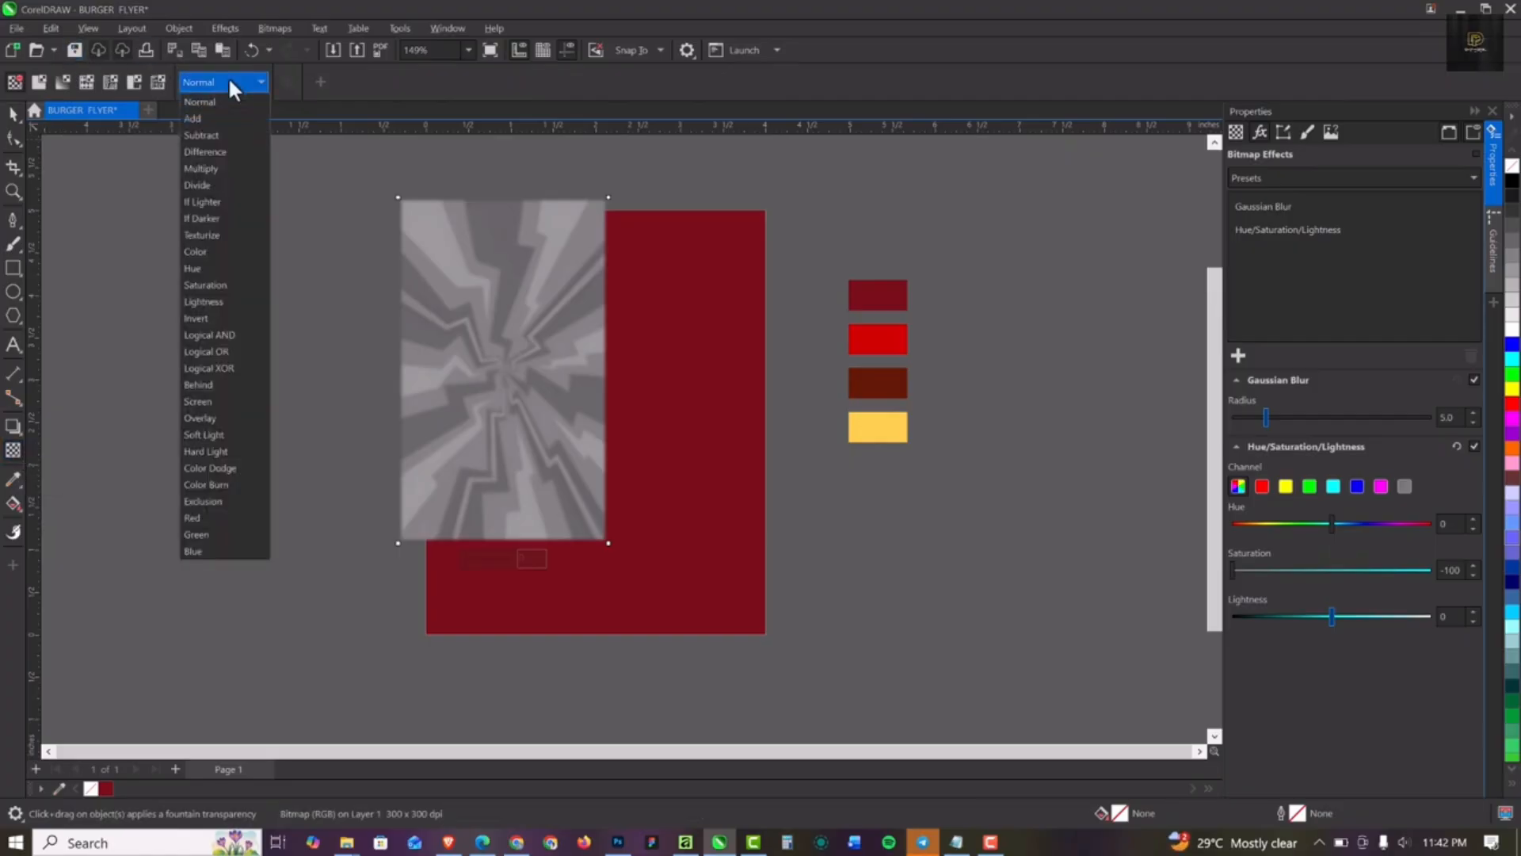
left_click(202, 418)
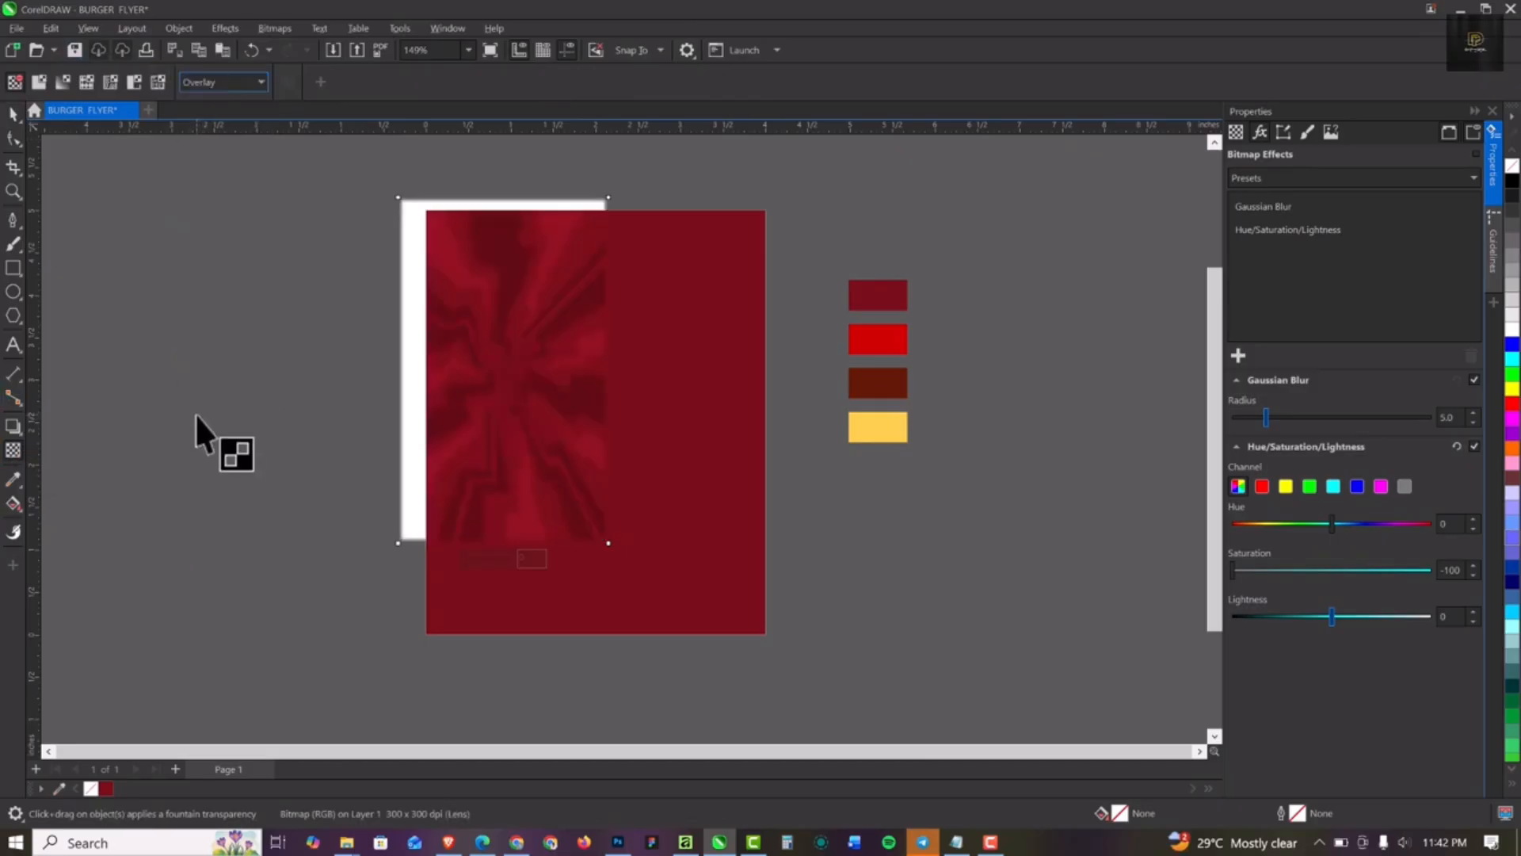
left_click(14, 115)
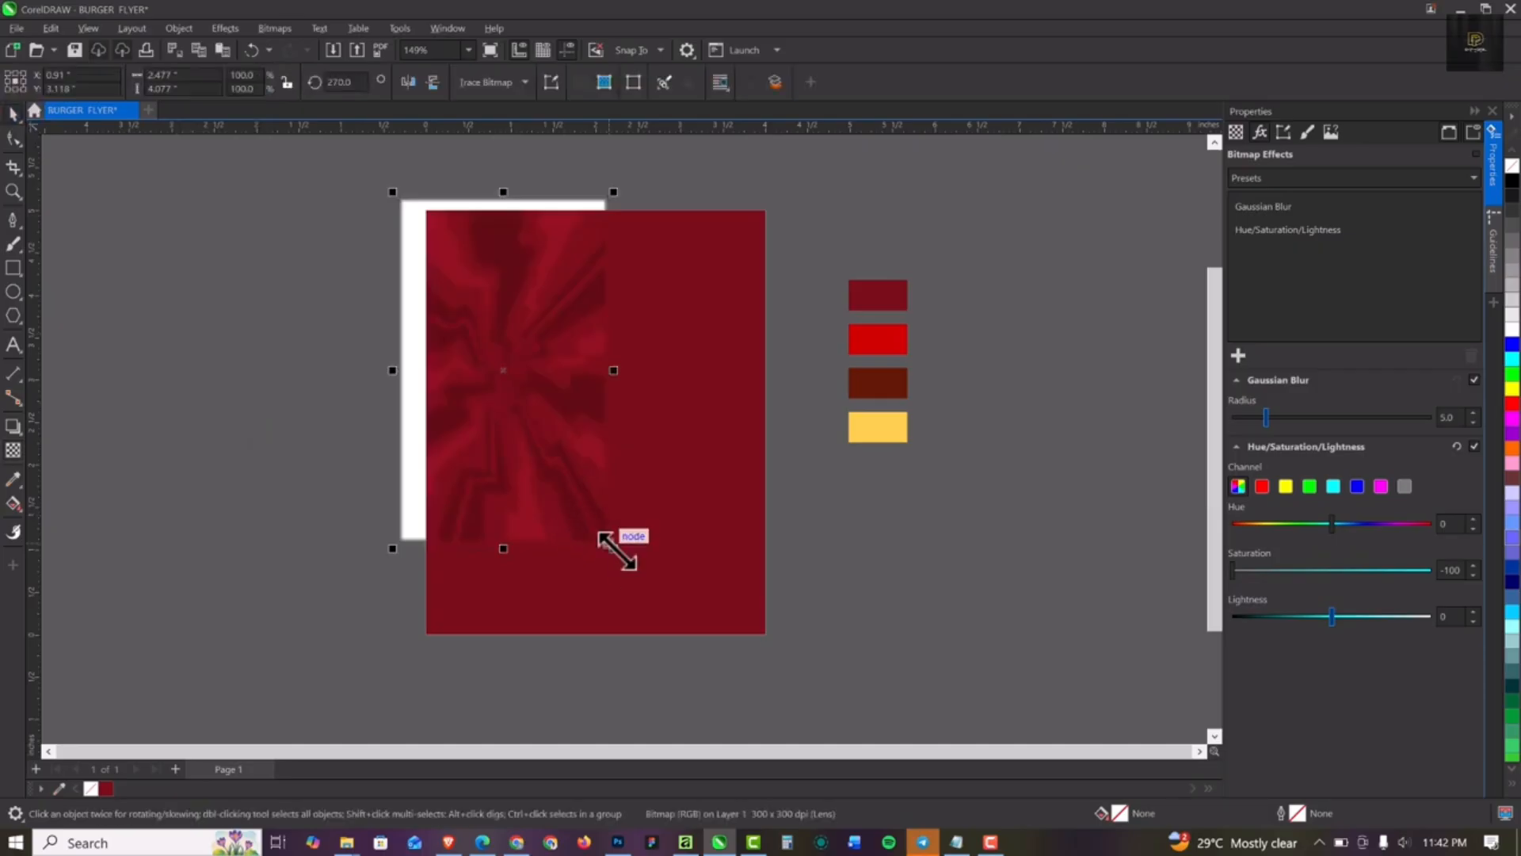
Step: Enlarge the burst image to about 4.5 by 7.4 inches and position it to cover the whole red rectangle
left_click_drag(609, 543, 853, 740)
left_click_drag(585, 637, 635, 608)
left_click_drag(767, 675, 836, 750)
left_click_drag(683, 465, 632, 486)
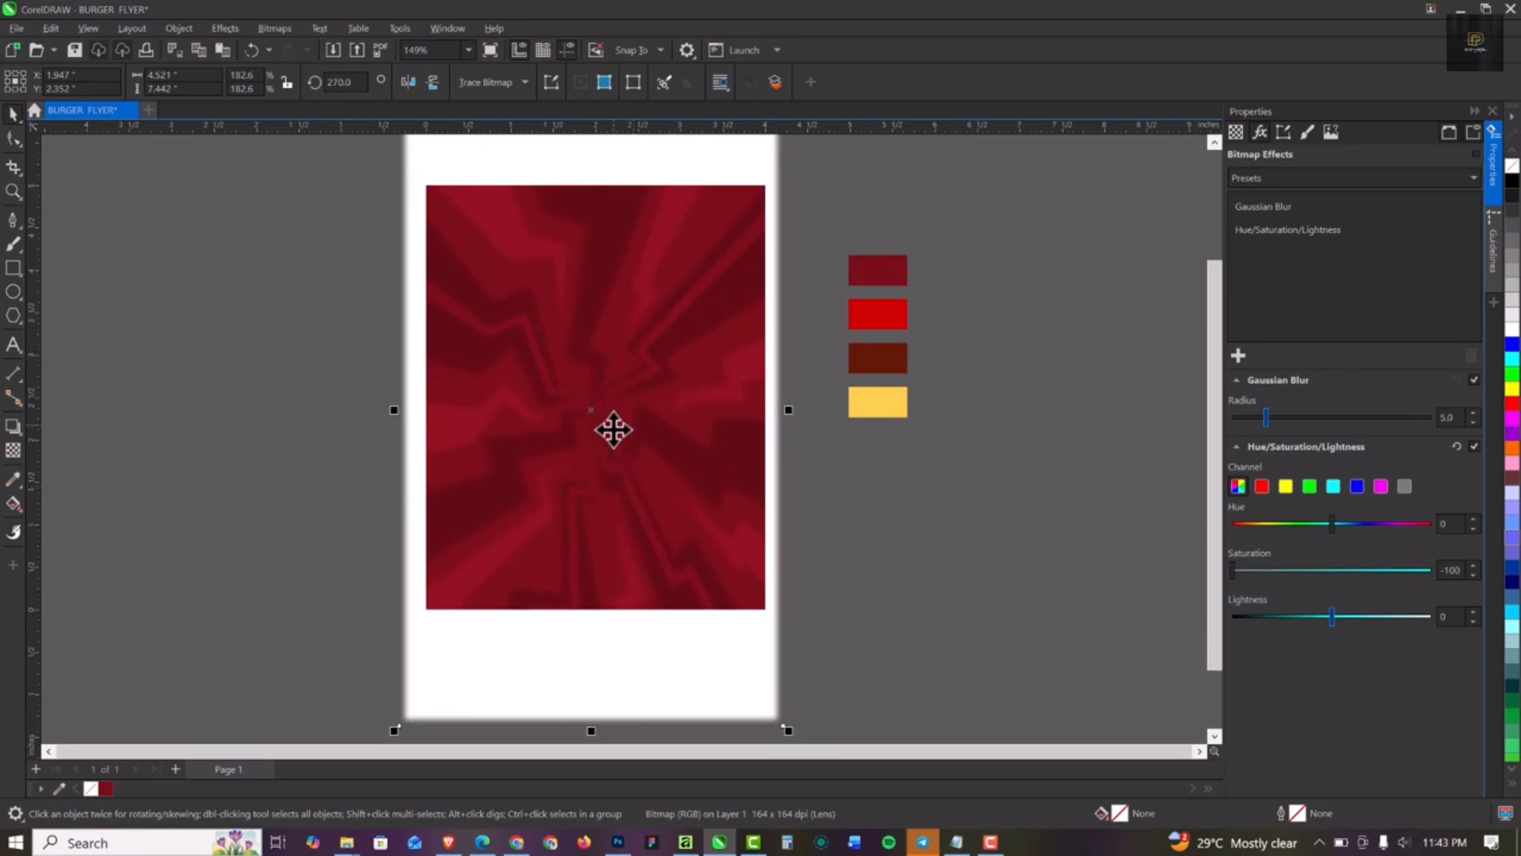
Step: Move the burst image off the page and PowerClip it inside the red rectangle
scroll(611, 424, "down", 1)
left_click_drag(625, 428, 334, 373)
right_click(360, 408)
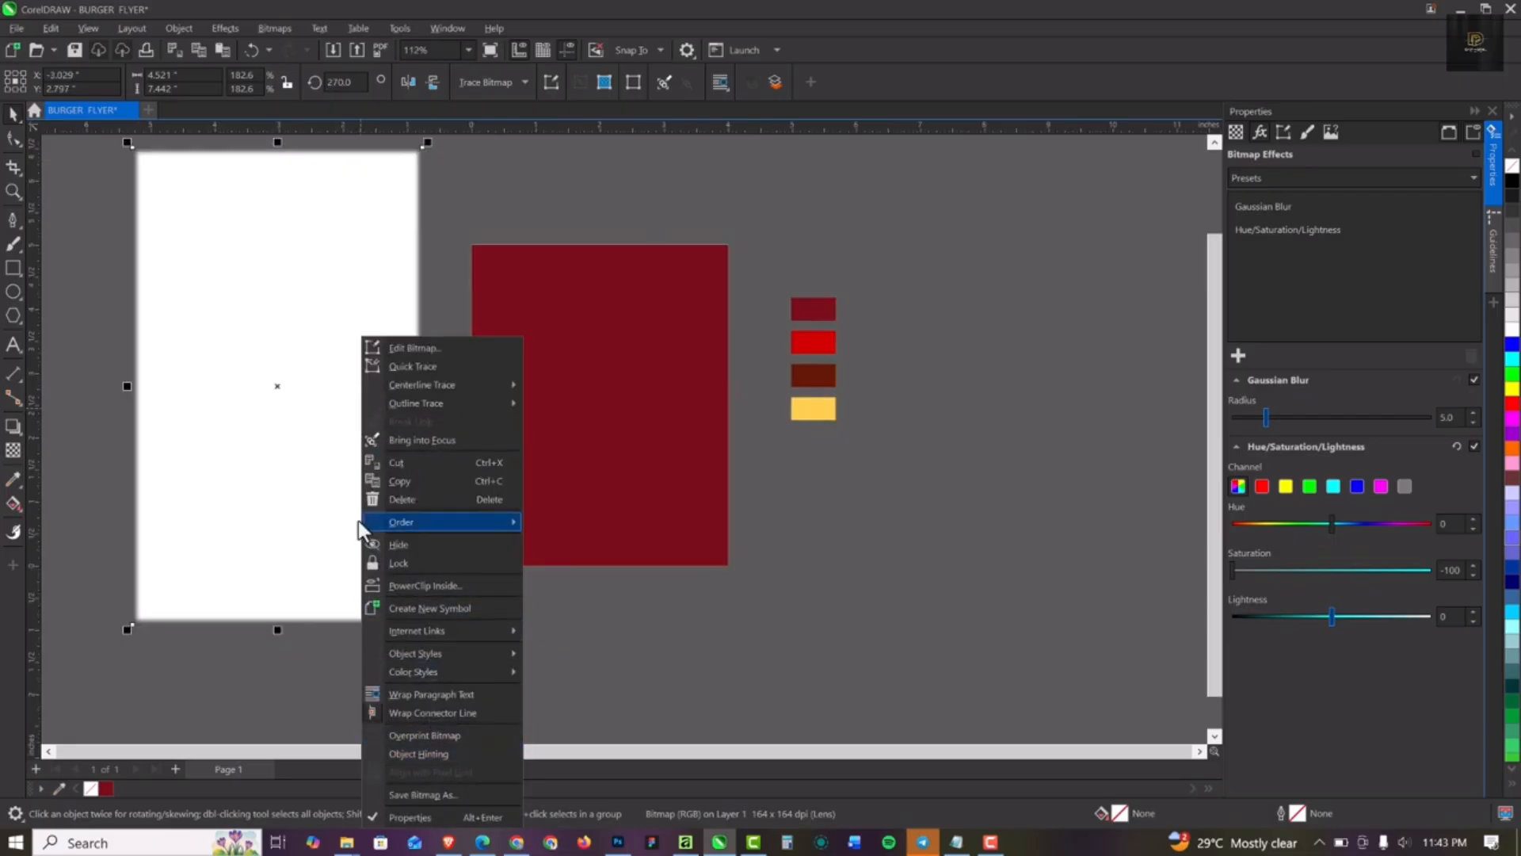
left_click(226, 437)
right_click(268, 473)
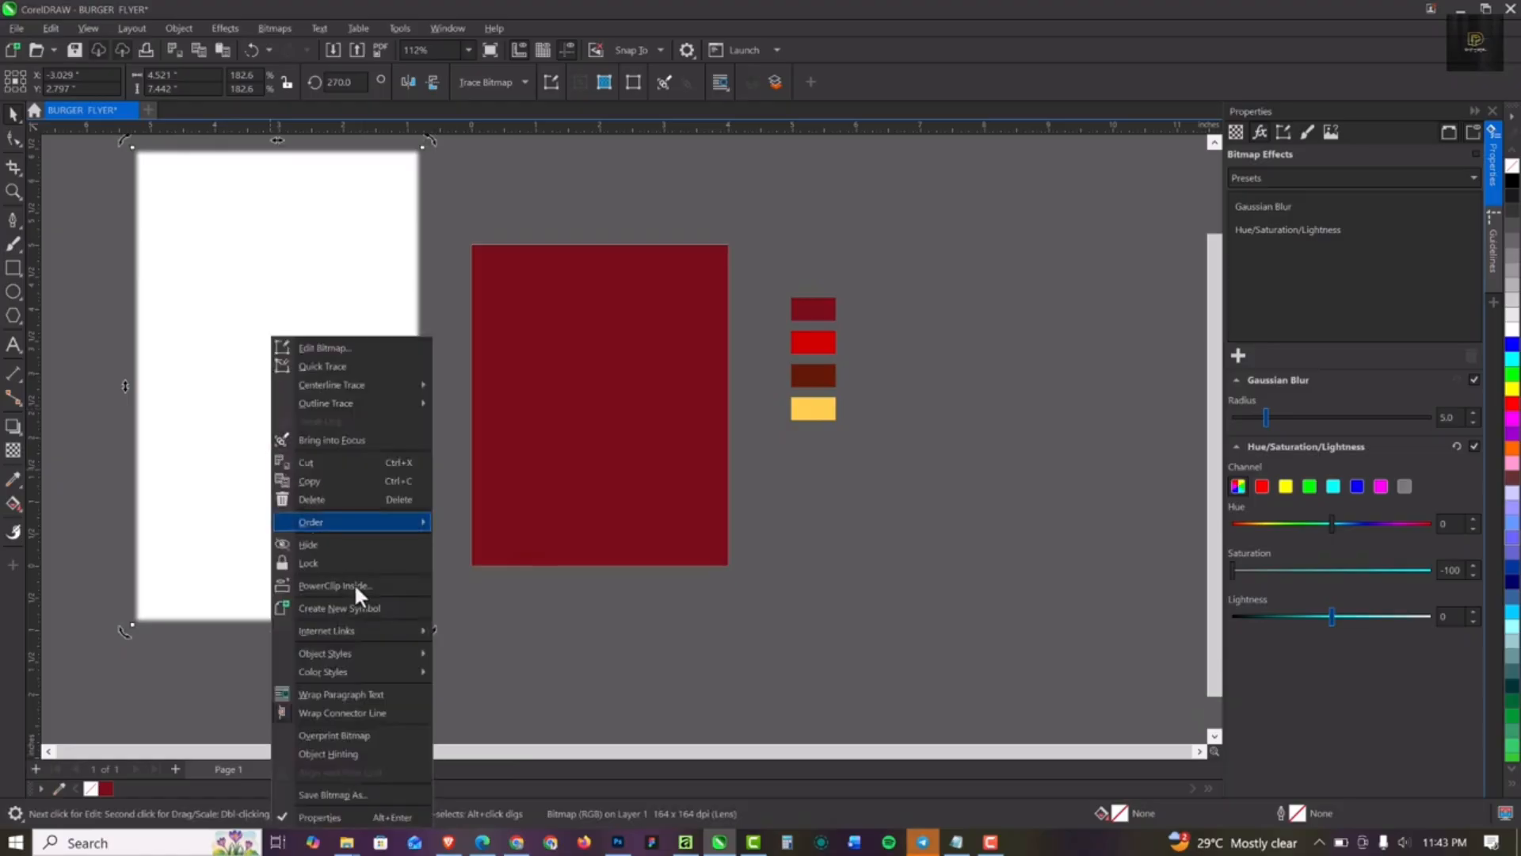
left_click(358, 585)
left_click(553, 410)
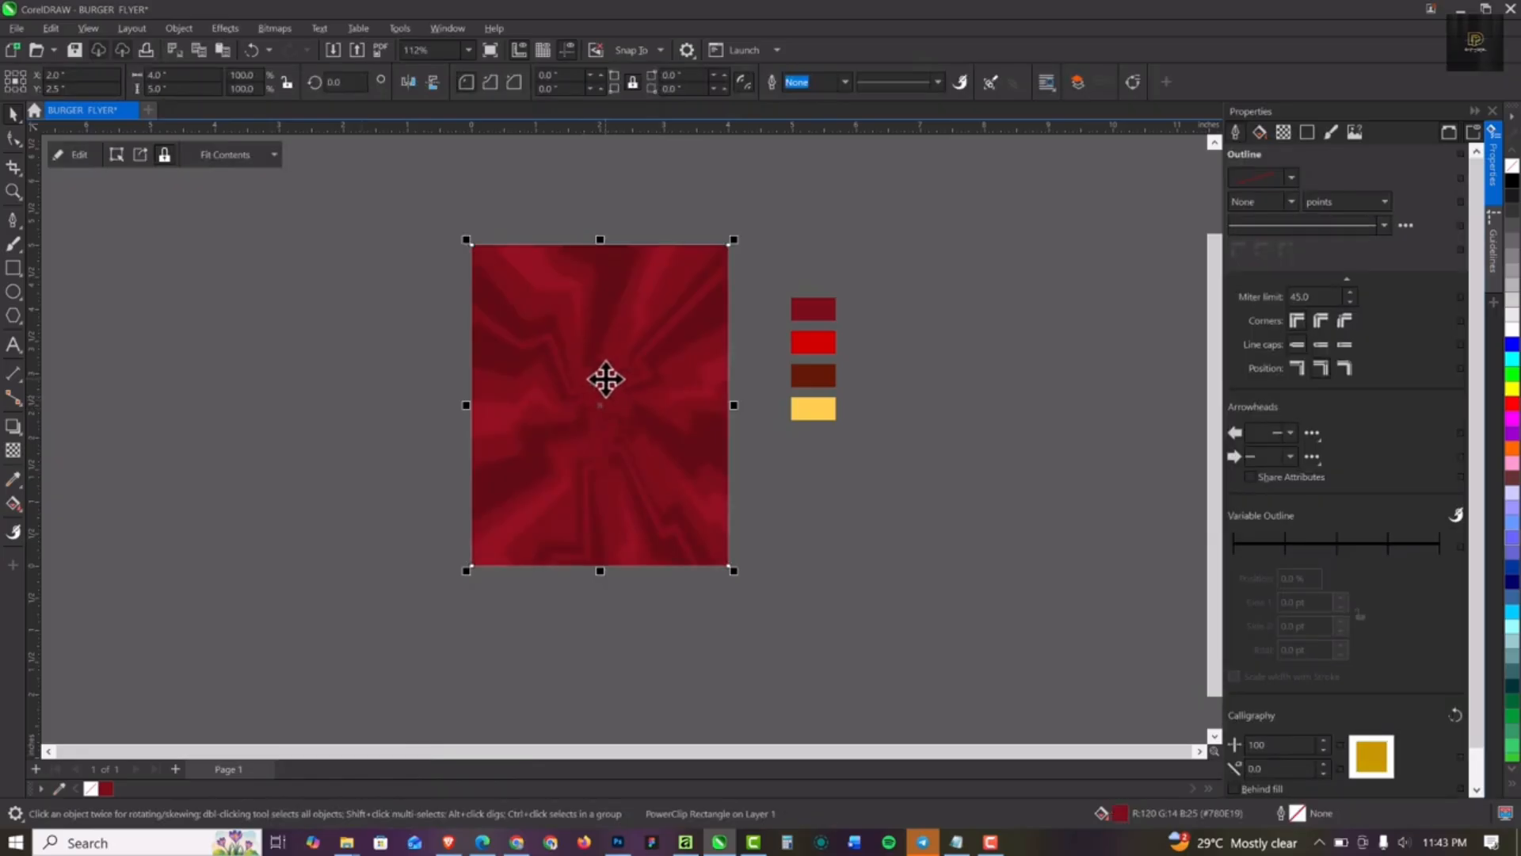
left_click(990, 82)
scroll(614, 388, "up", 2)
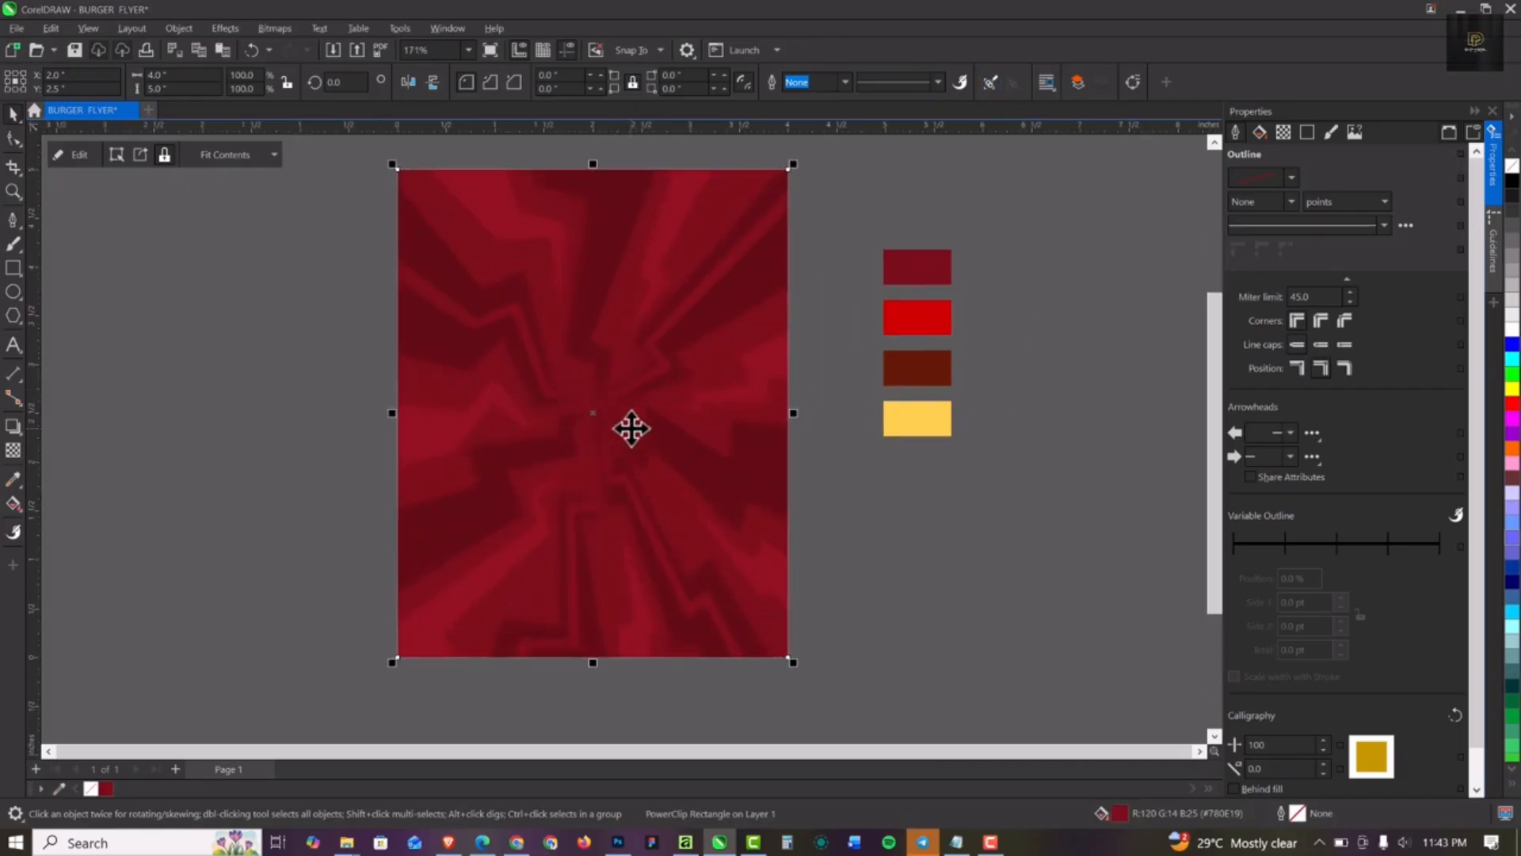
Step: Shrink the burst image inside the PowerClip frame to about 4.2 by 6.9 inches, keeping it centred
double_click(656, 376)
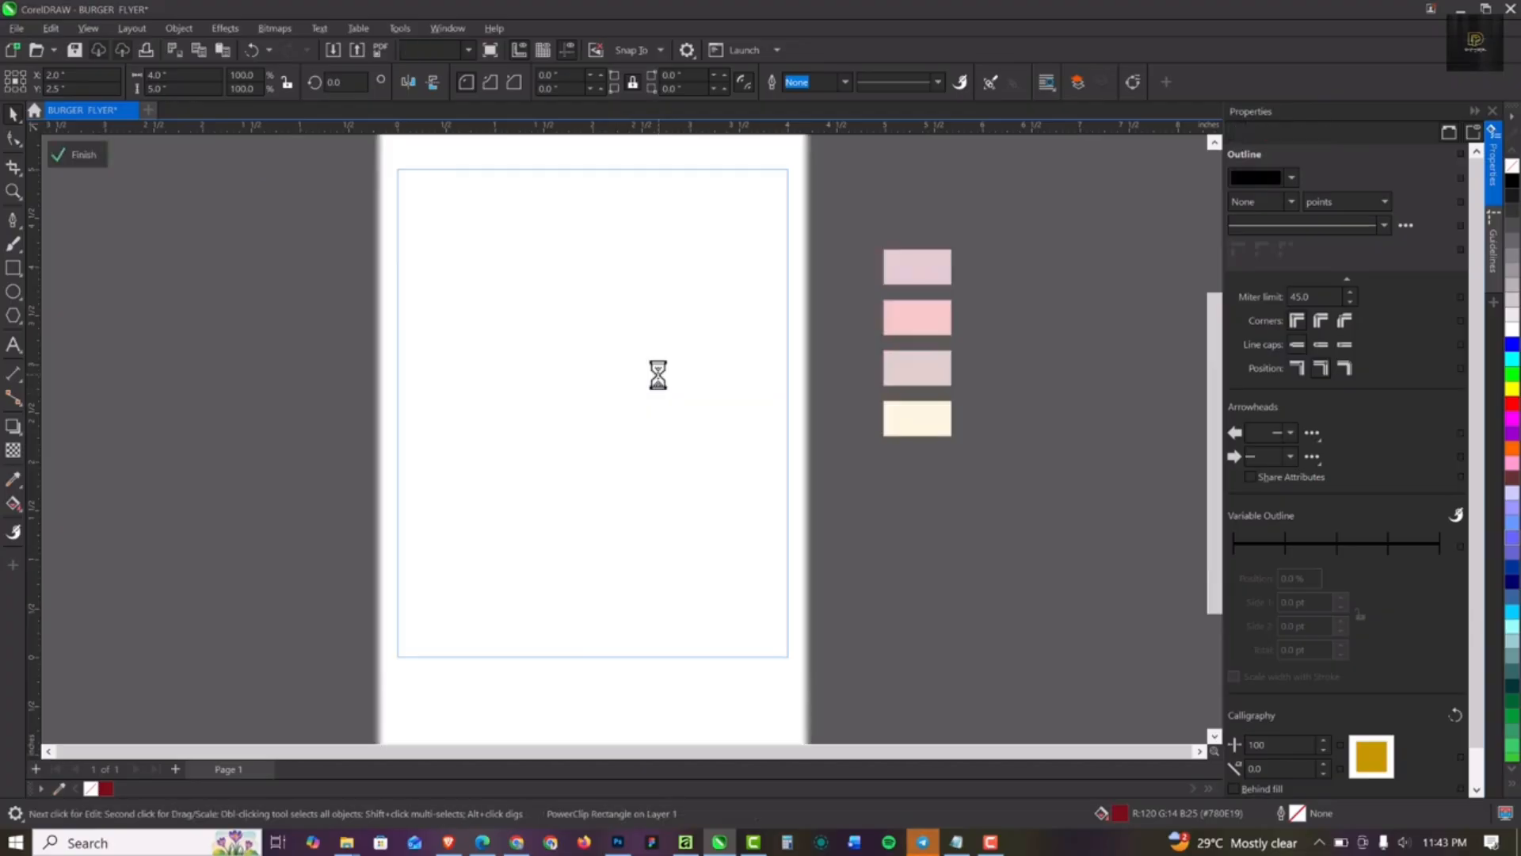
scroll(656, 377, "down", 2)
left_click_drag(765, 650, 756, 632)
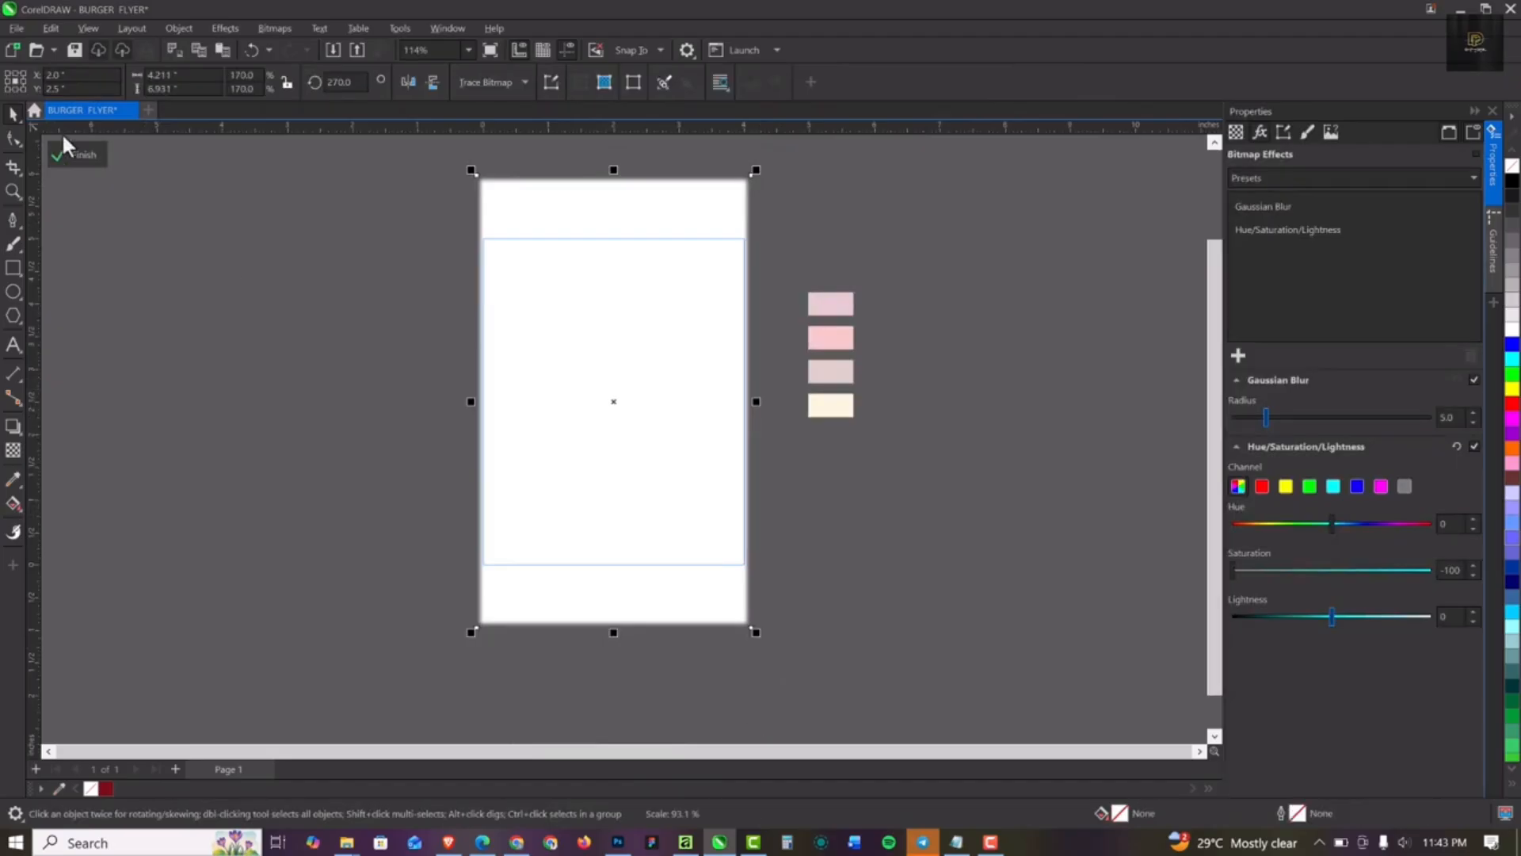
left_click(83, 156)
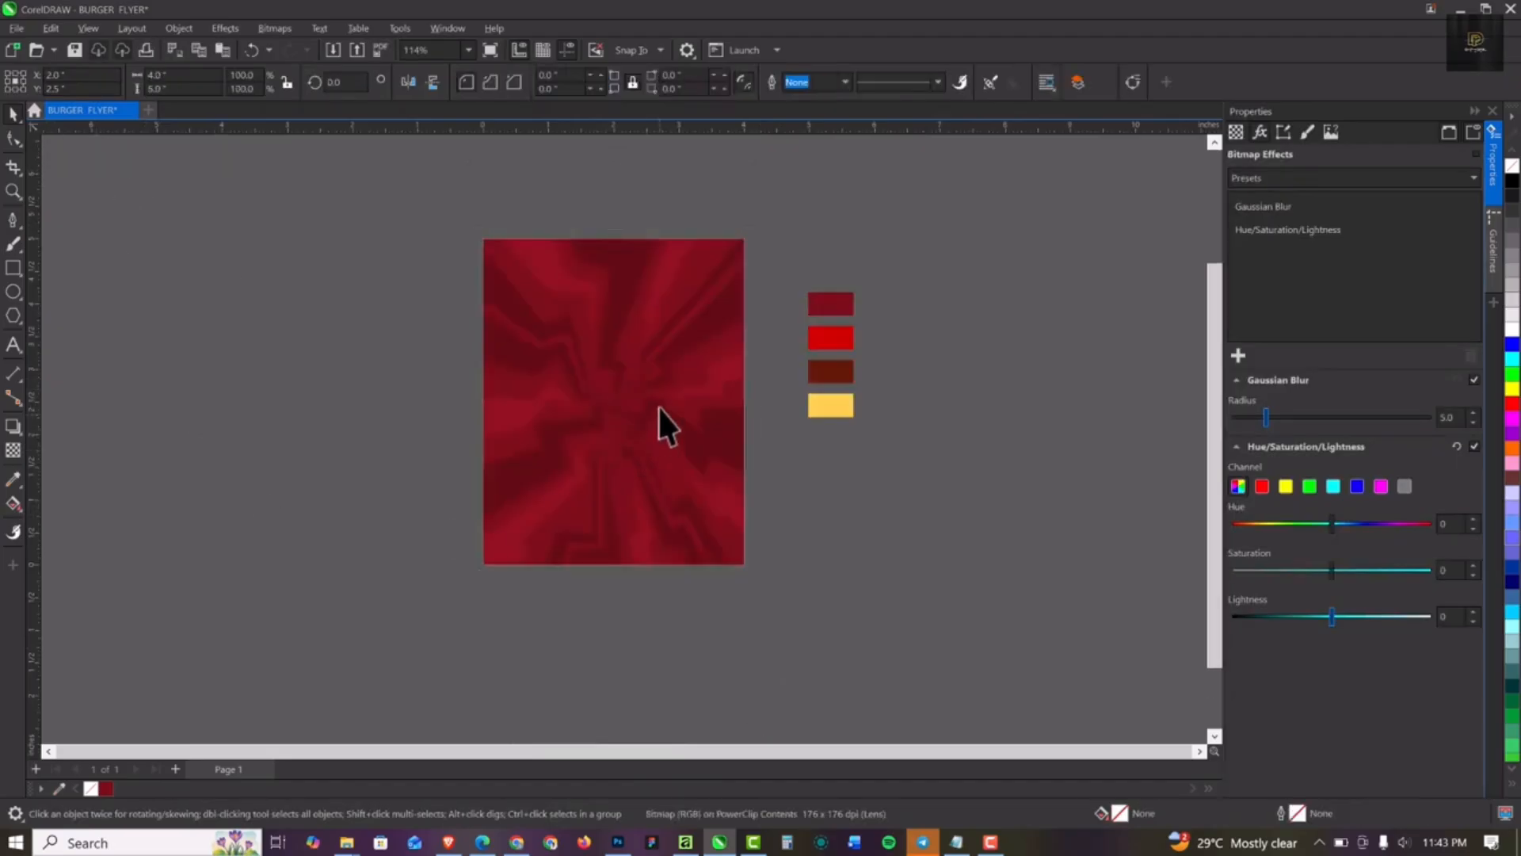
Step: Draw a circle about 1.86 inches wide near the page centre and fill it black with no outline
scroll(552, 393, "up", 2)
scroll(552, 389, "up", 1)
left_click(172, 337)
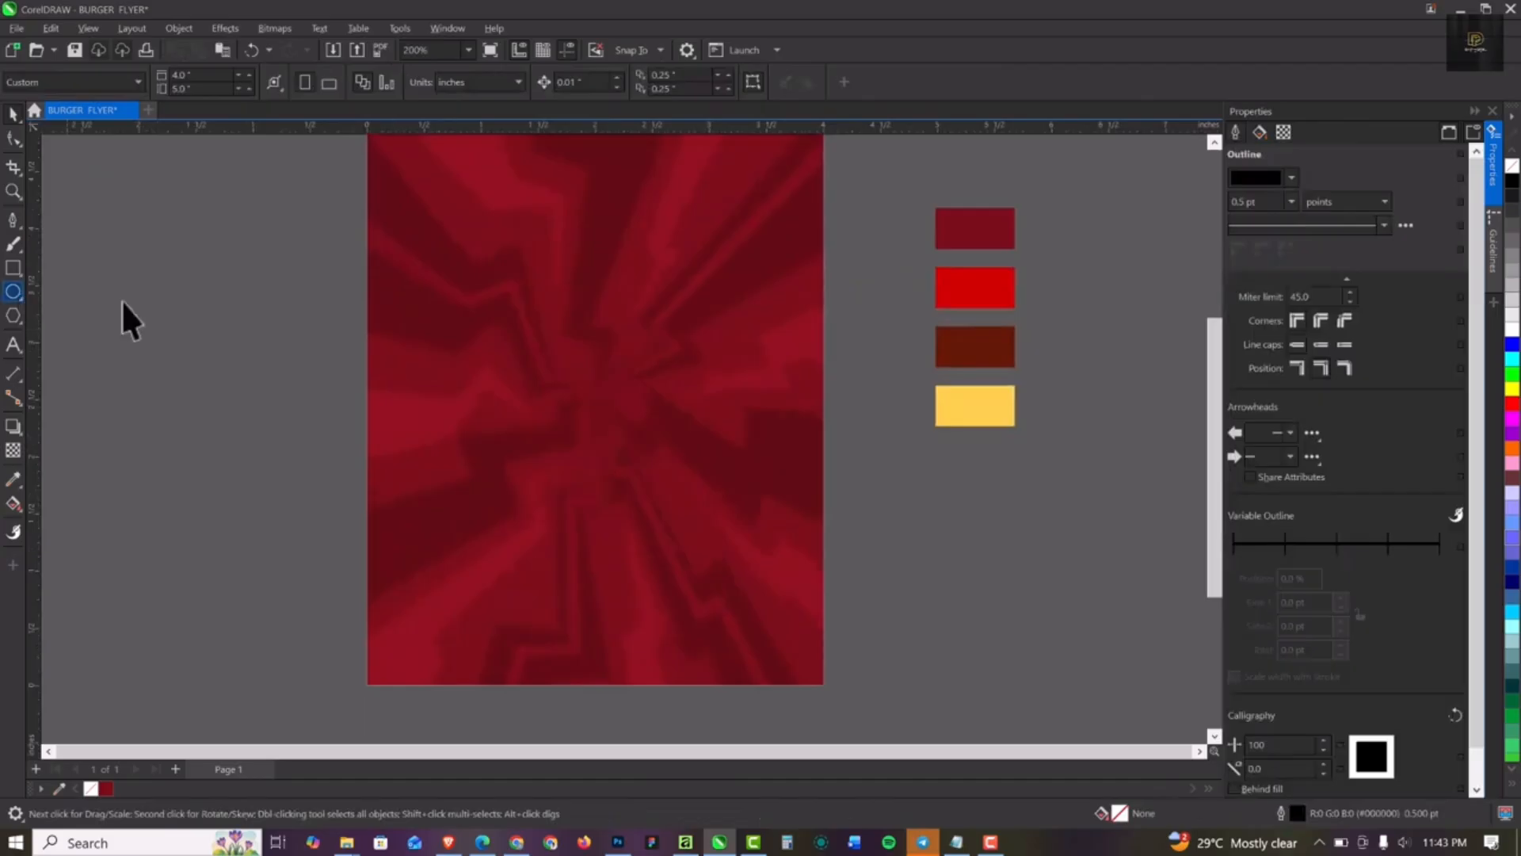
left_click(13, 291)
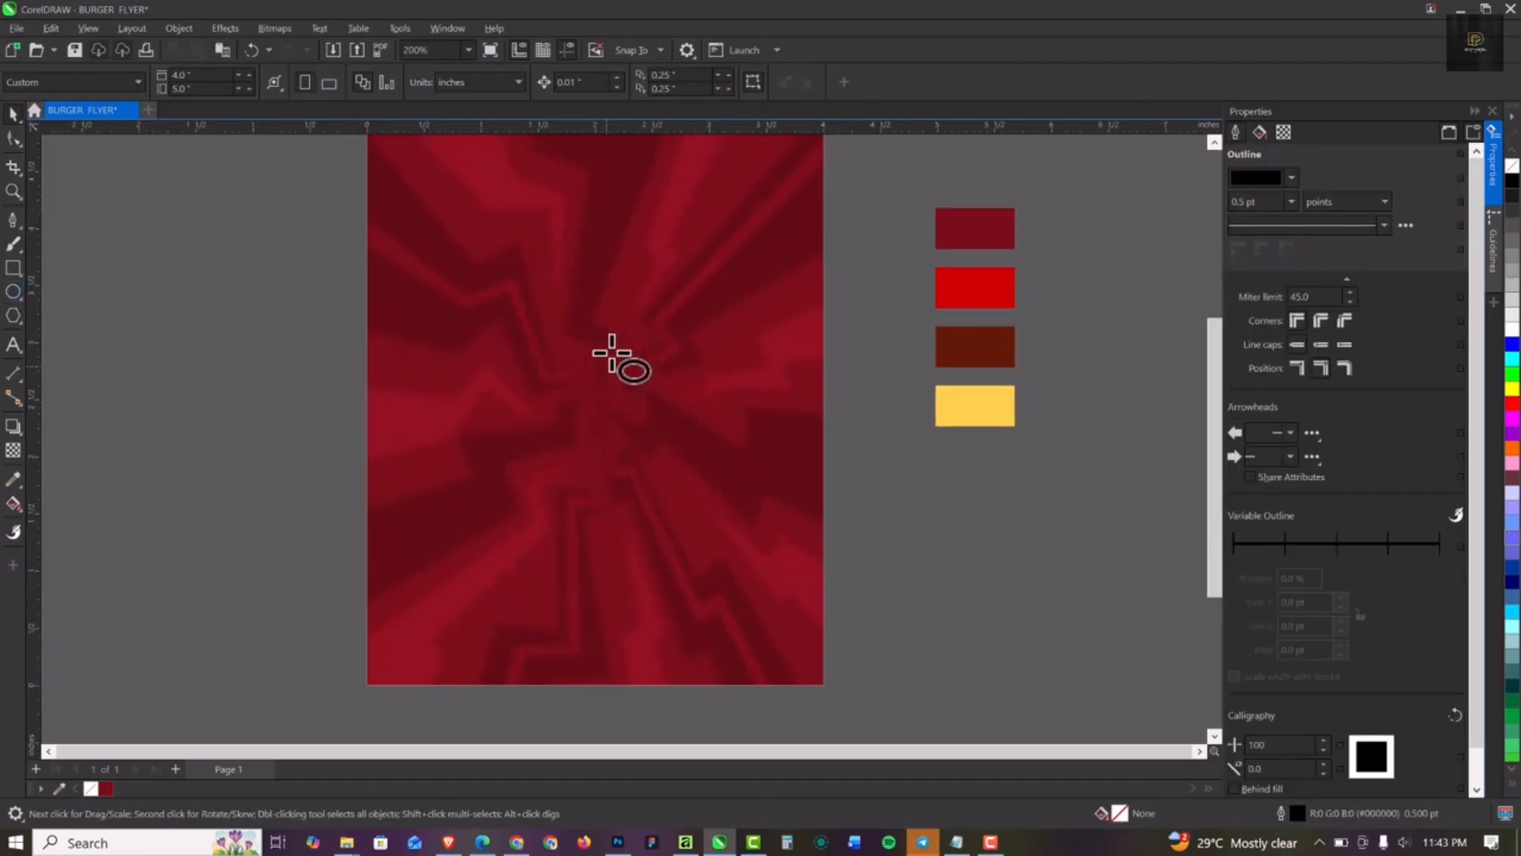
left_click_drag(480, 292, 694, 508)
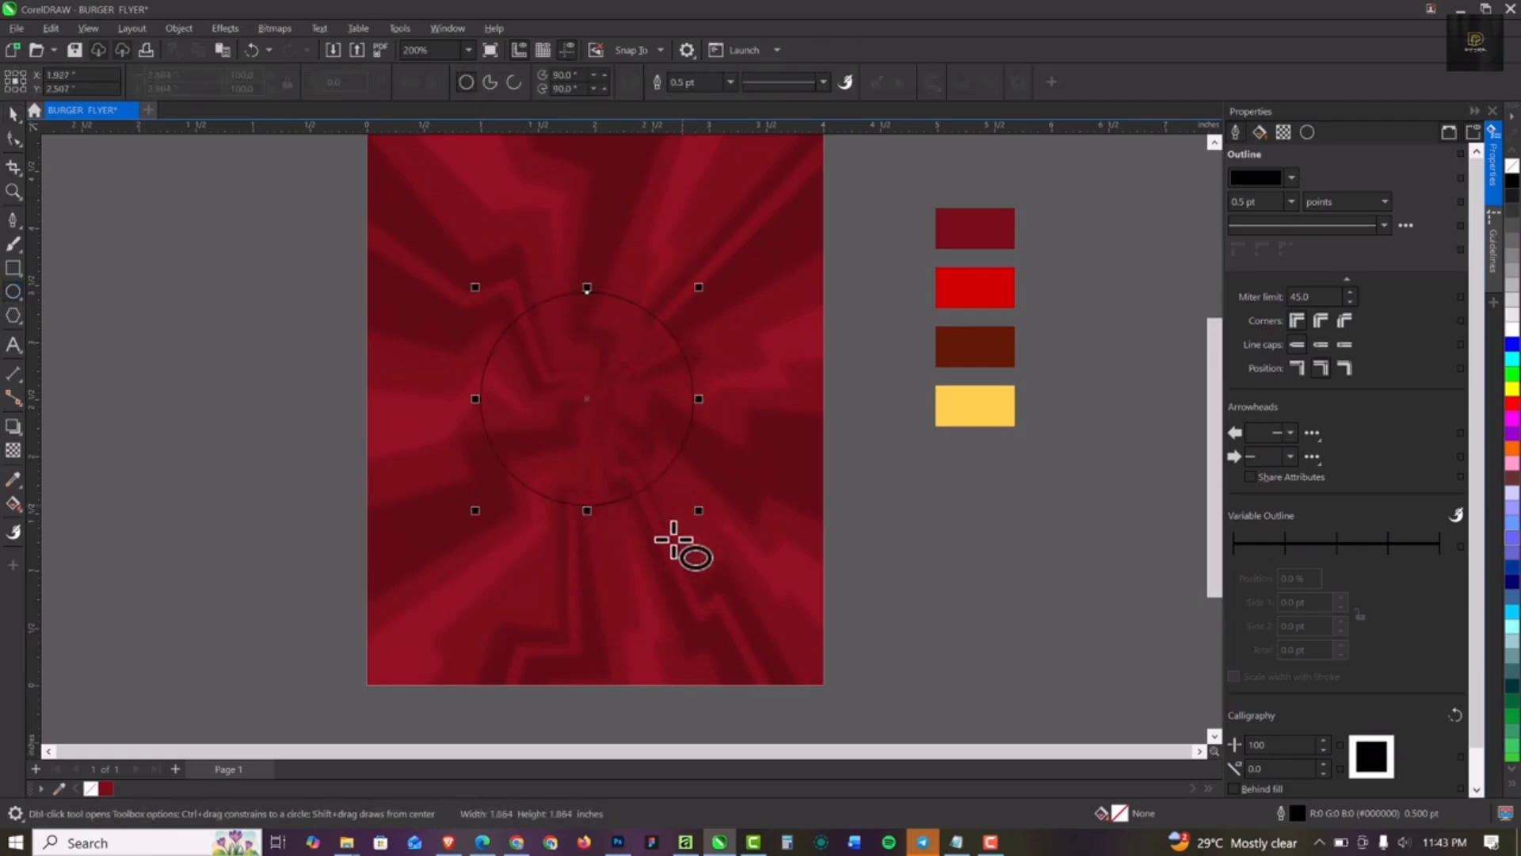
left_click(1512, 182)
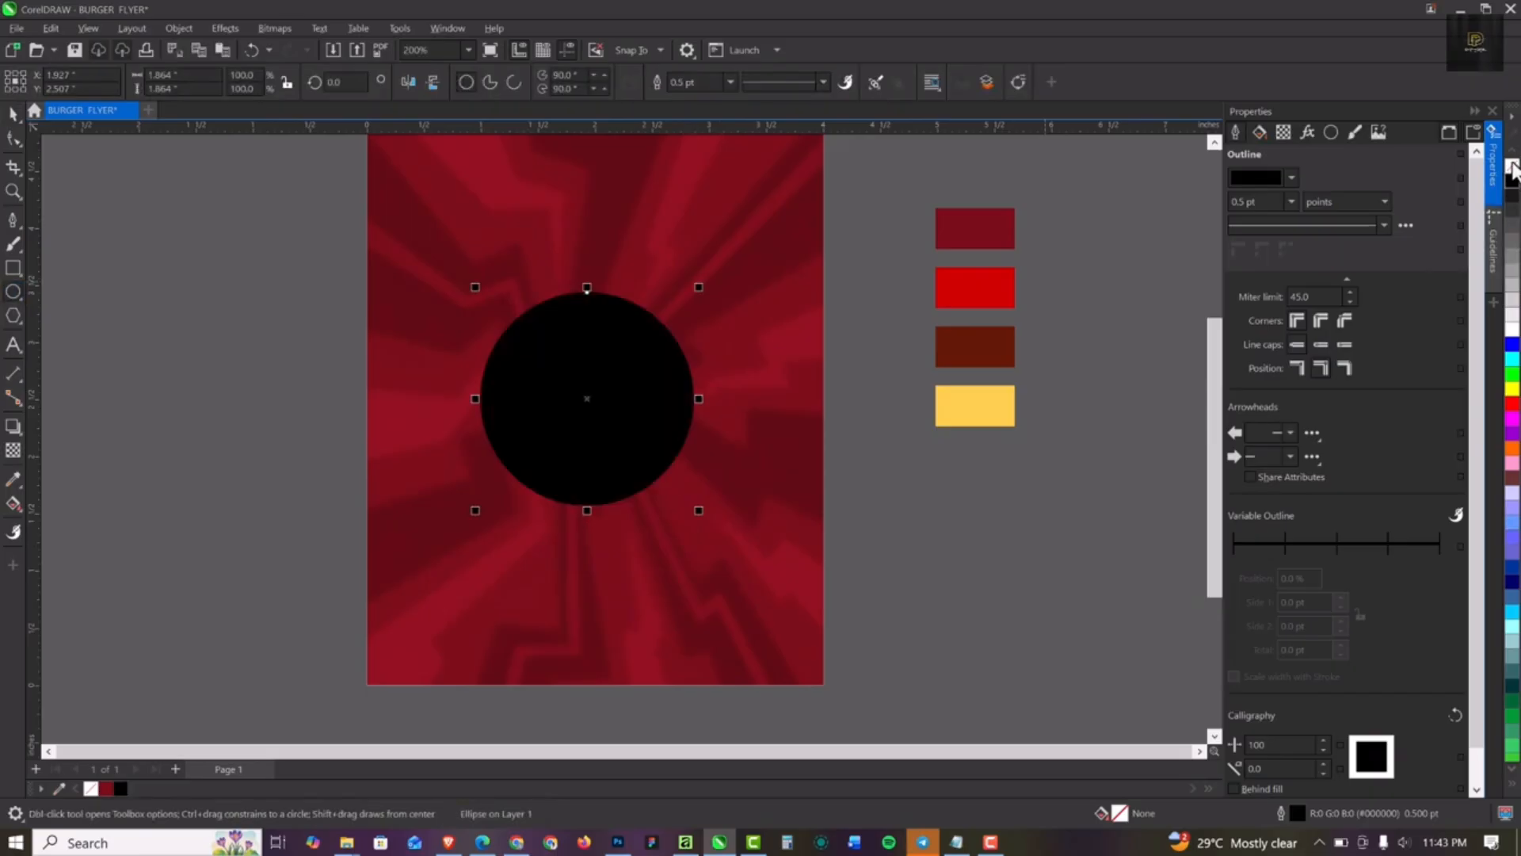
left_click(728, 81)
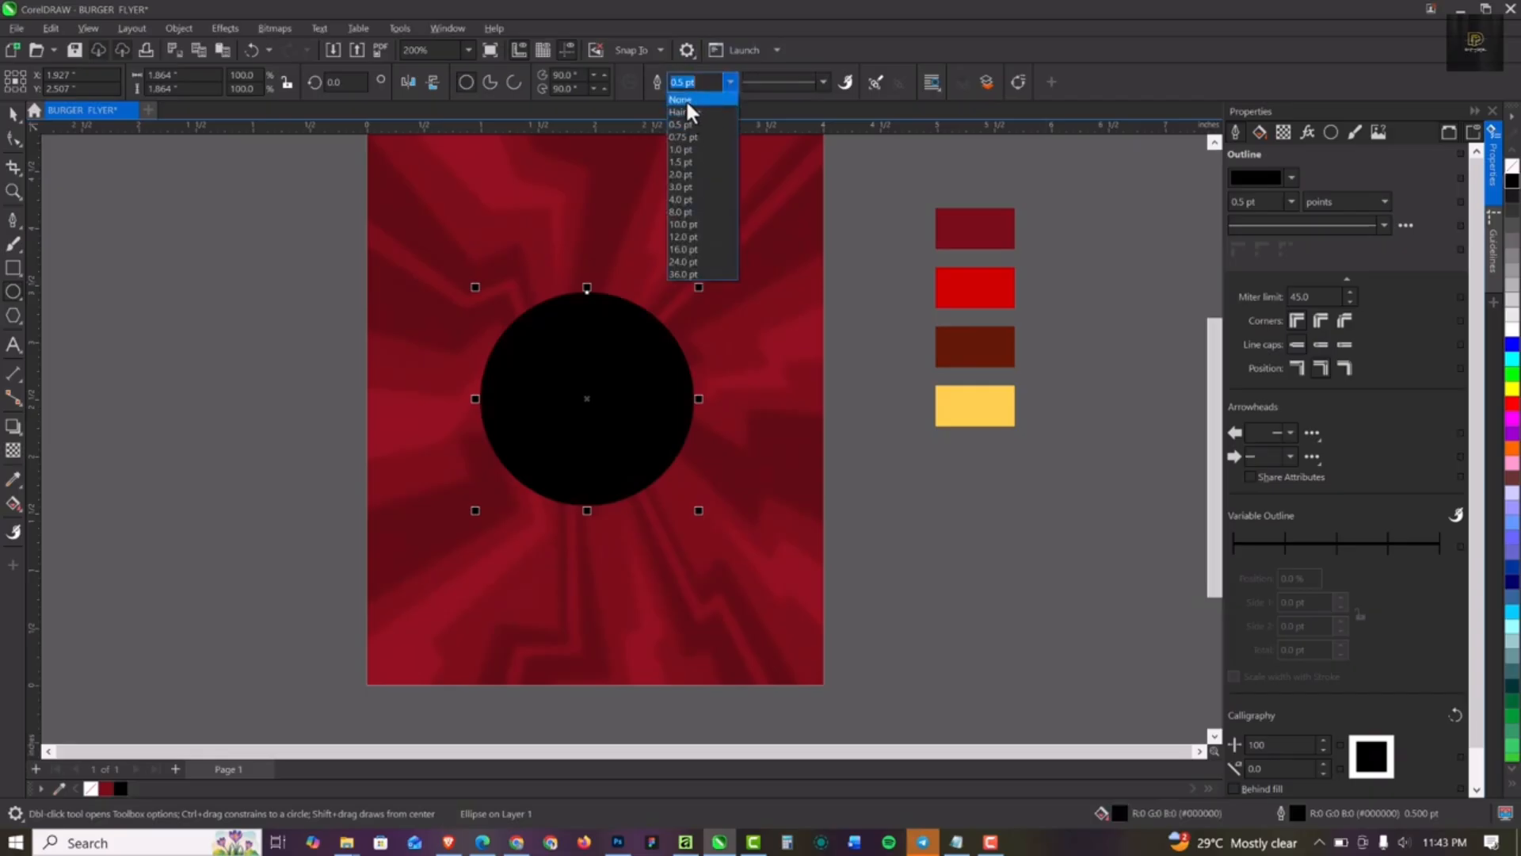
left_click(684, 100)
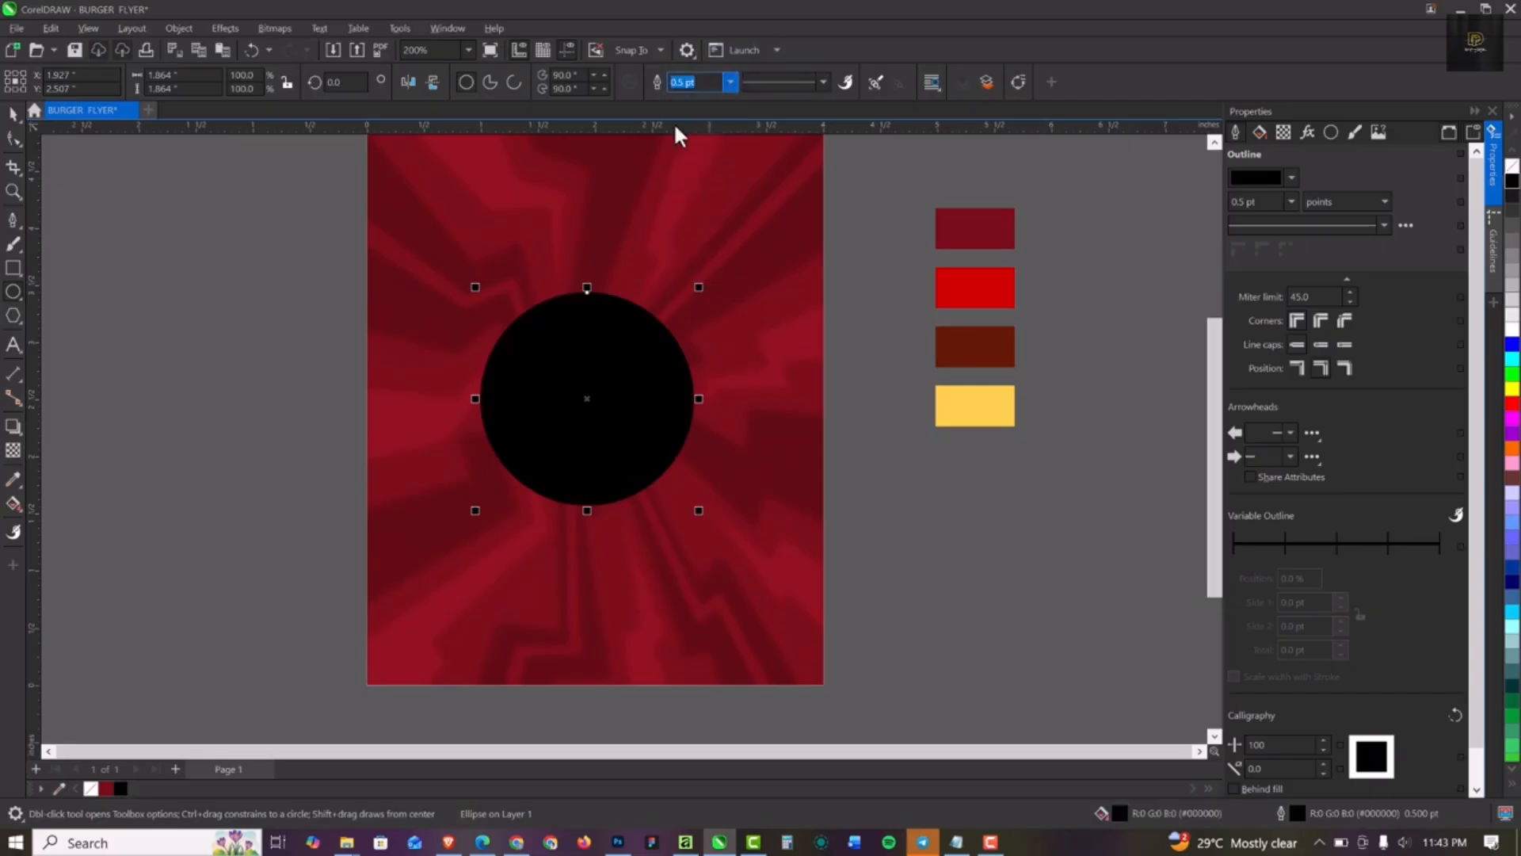
Step: Apply an elliptical fountain transparency fading the black circle towards its edge, and enlarge it from its centre to about 2.76 inches
left_click(14, 454)
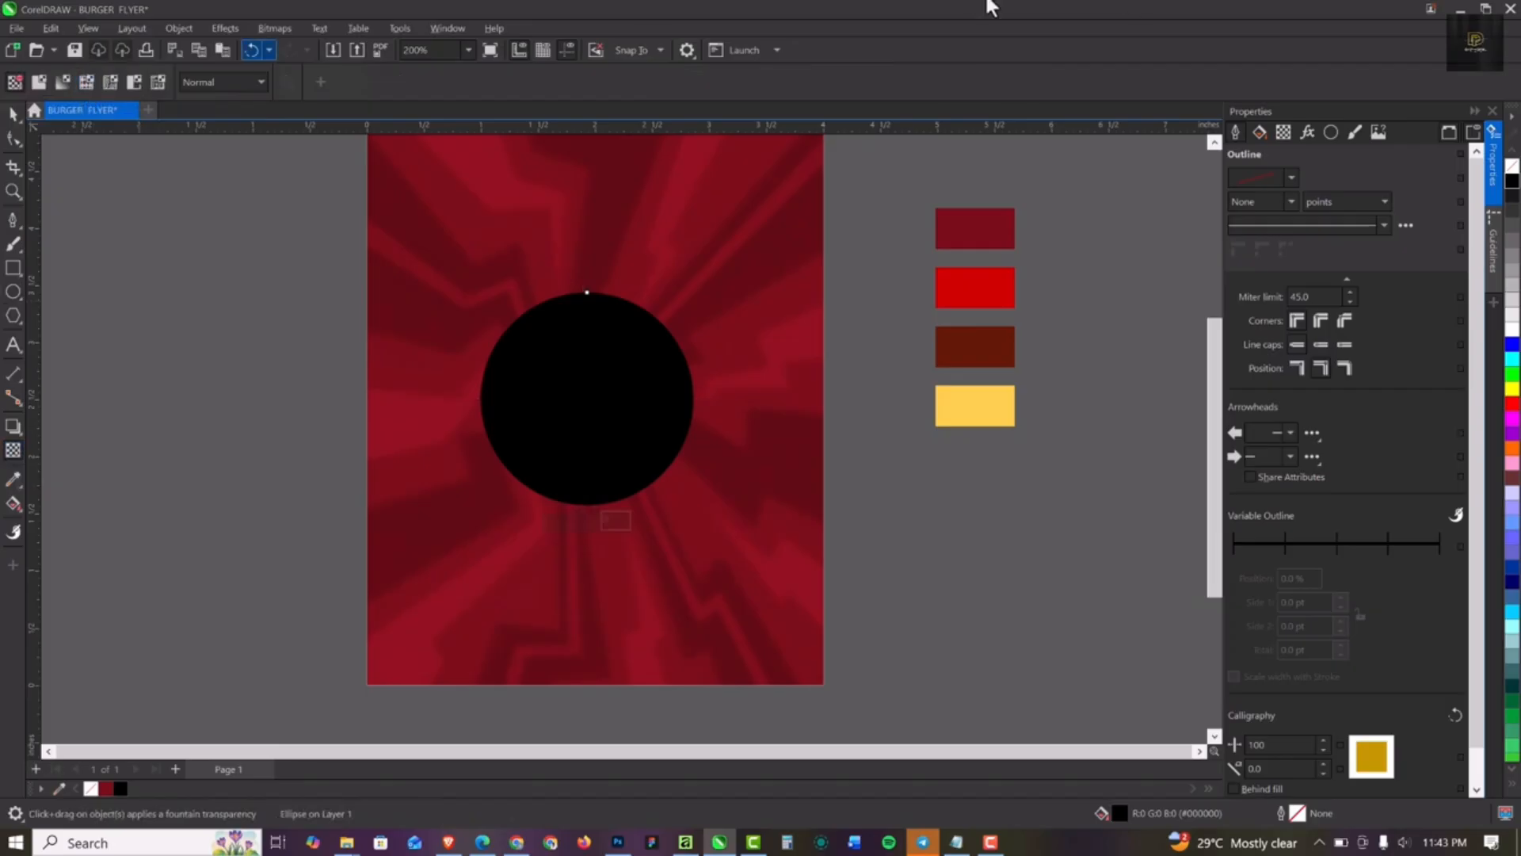
left_click(64, 79)
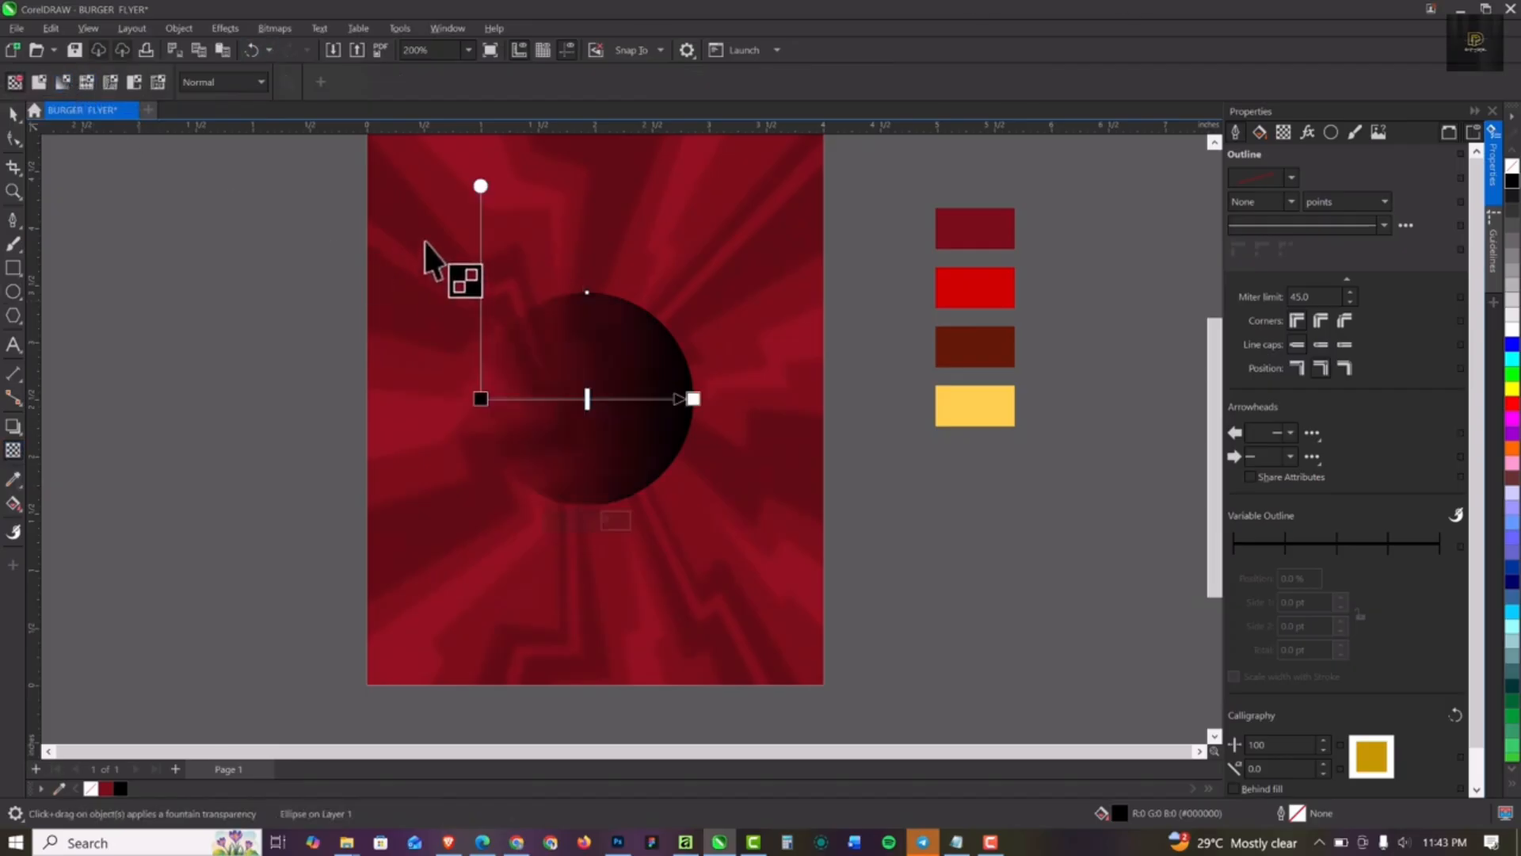
left_click(362, 82)
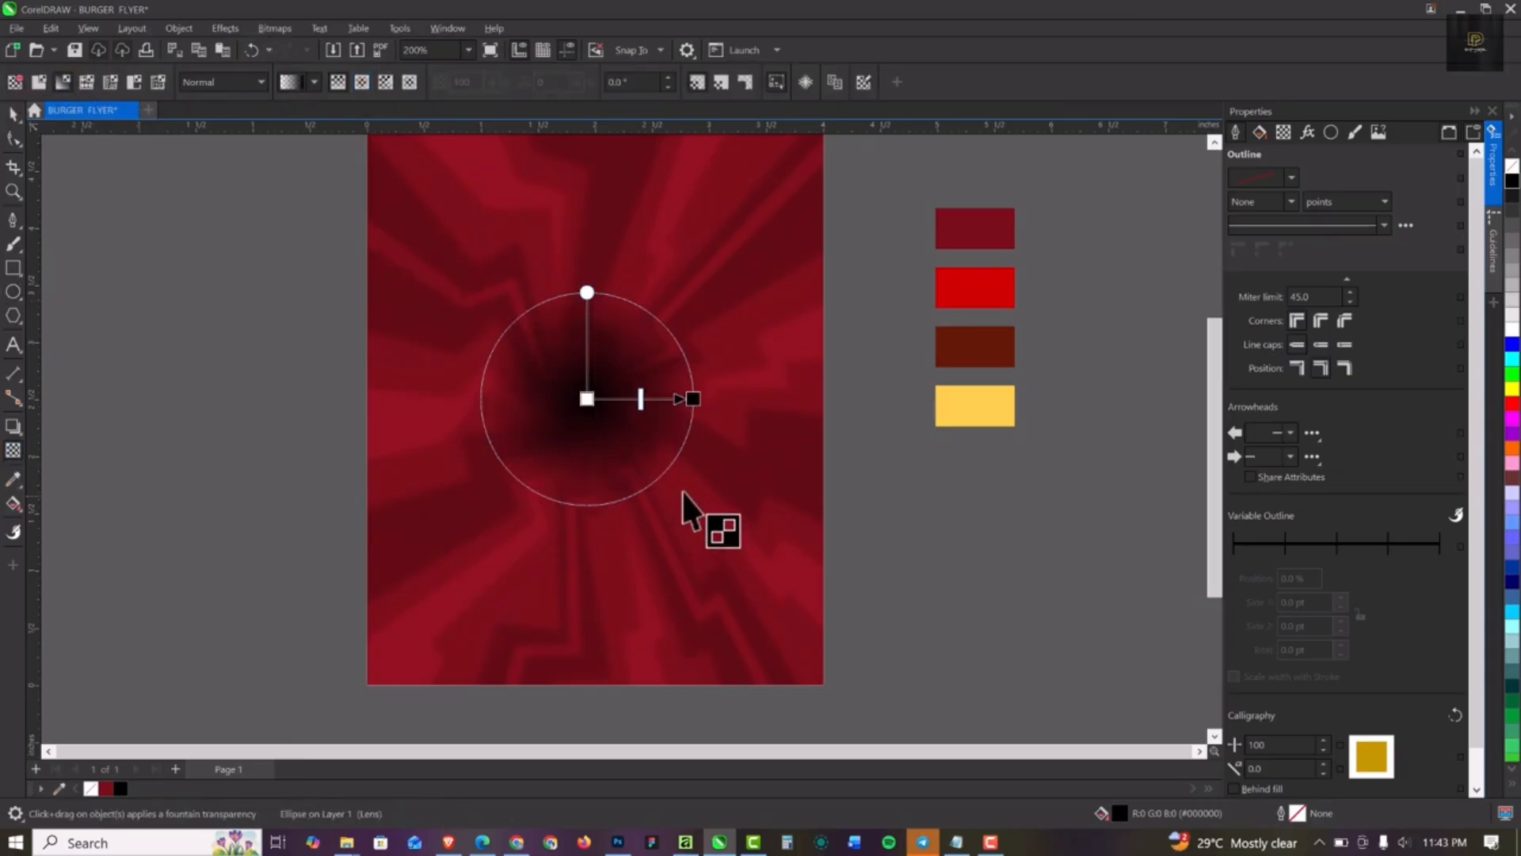
key("space")
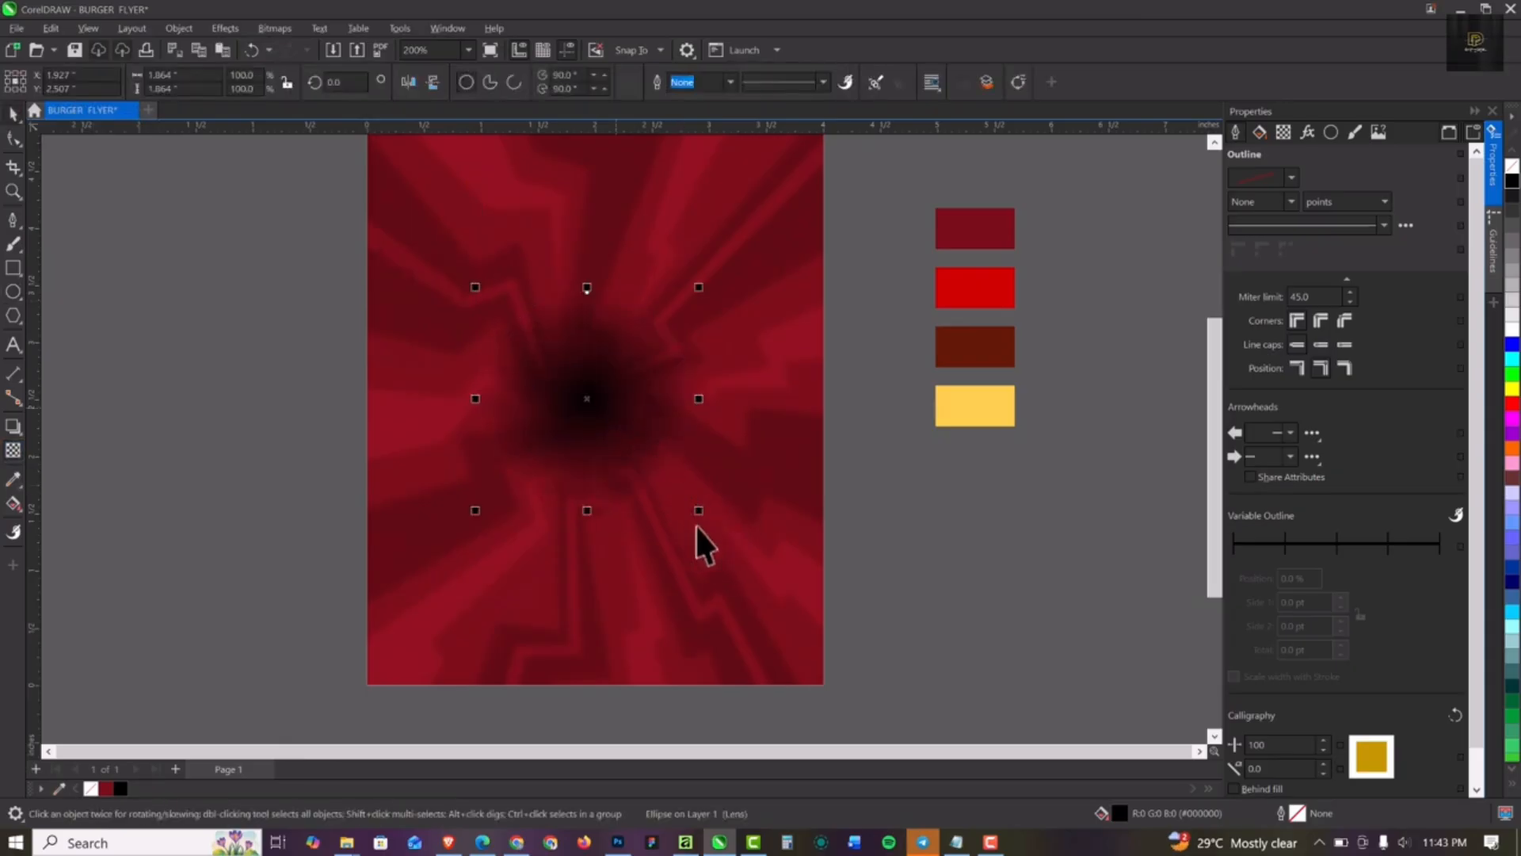
left_click_drag(698, 510, 739, 623)
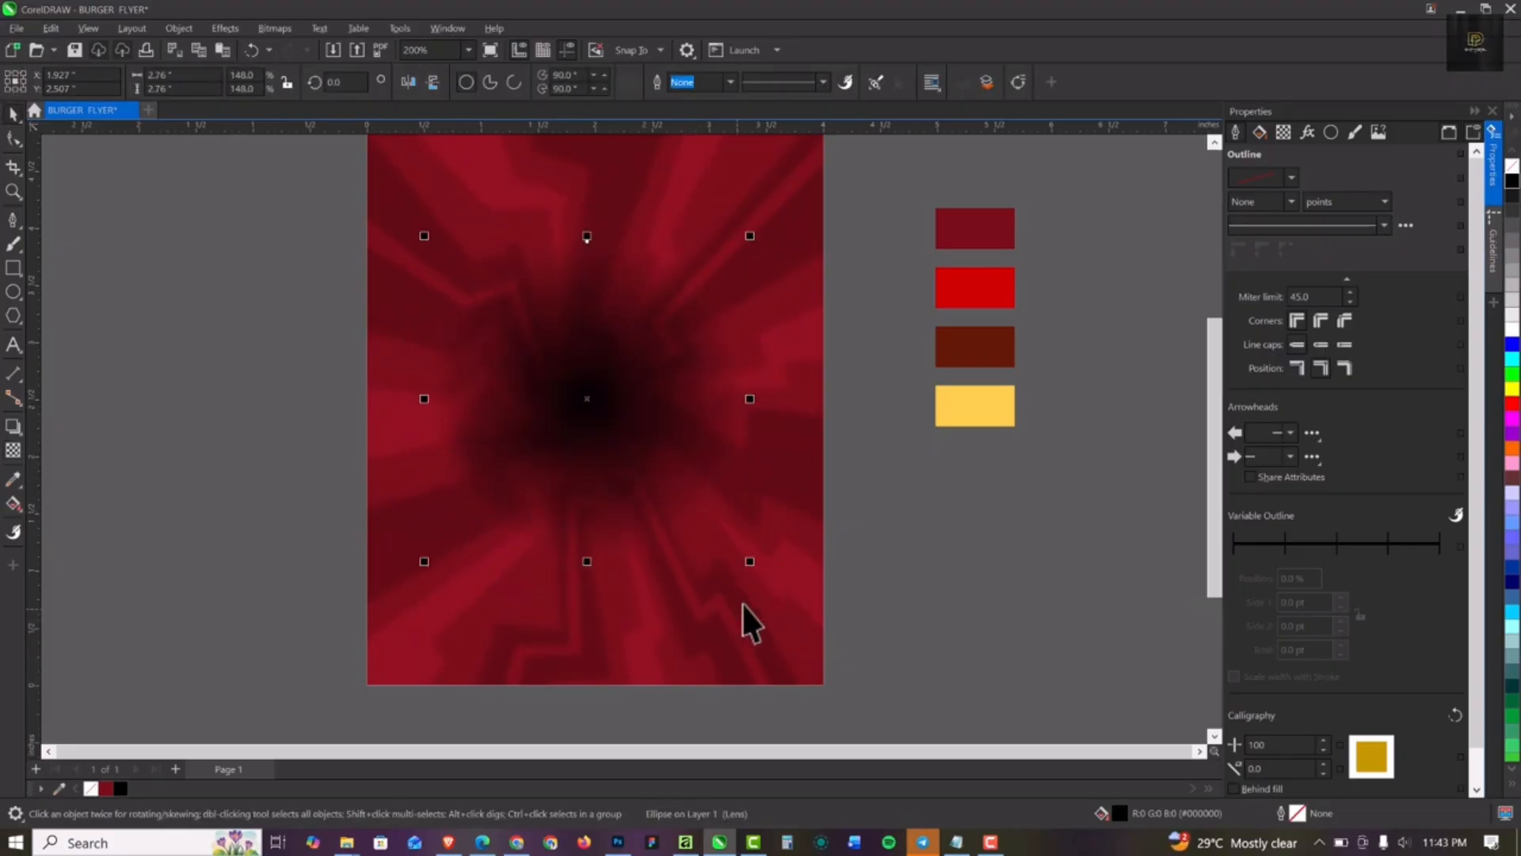
Step: Add a concentric copy of the faded circle about 1.96 inches wide and group both circles beside the page
left_click_drag(755, 567, 717, 564)
left_click(643, 289, "shift")
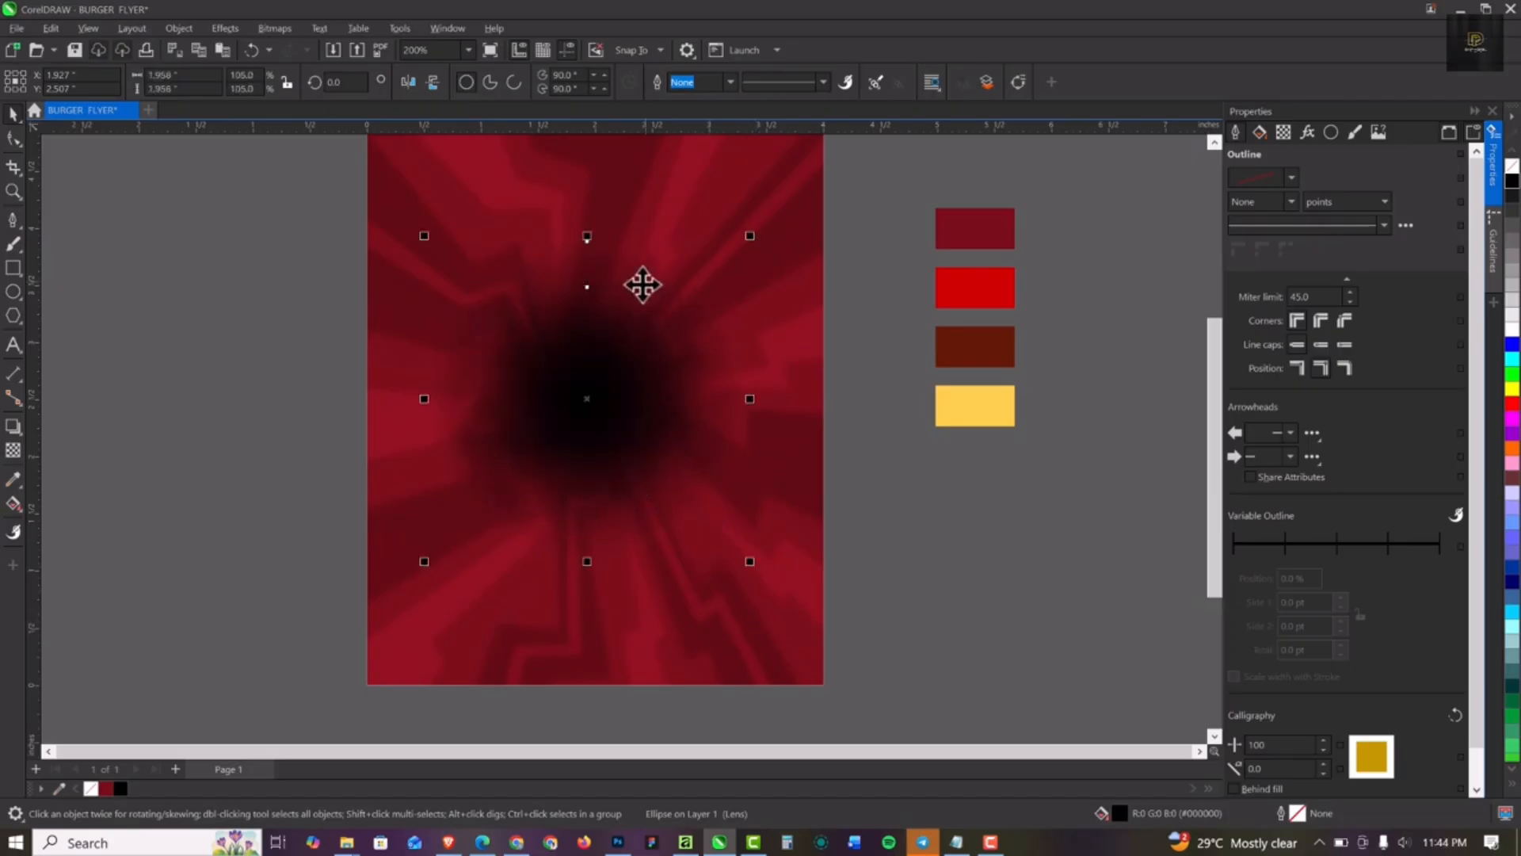
scroll(648, 275, "down", 1)
left_click_drag(604, 306, 304, 302)
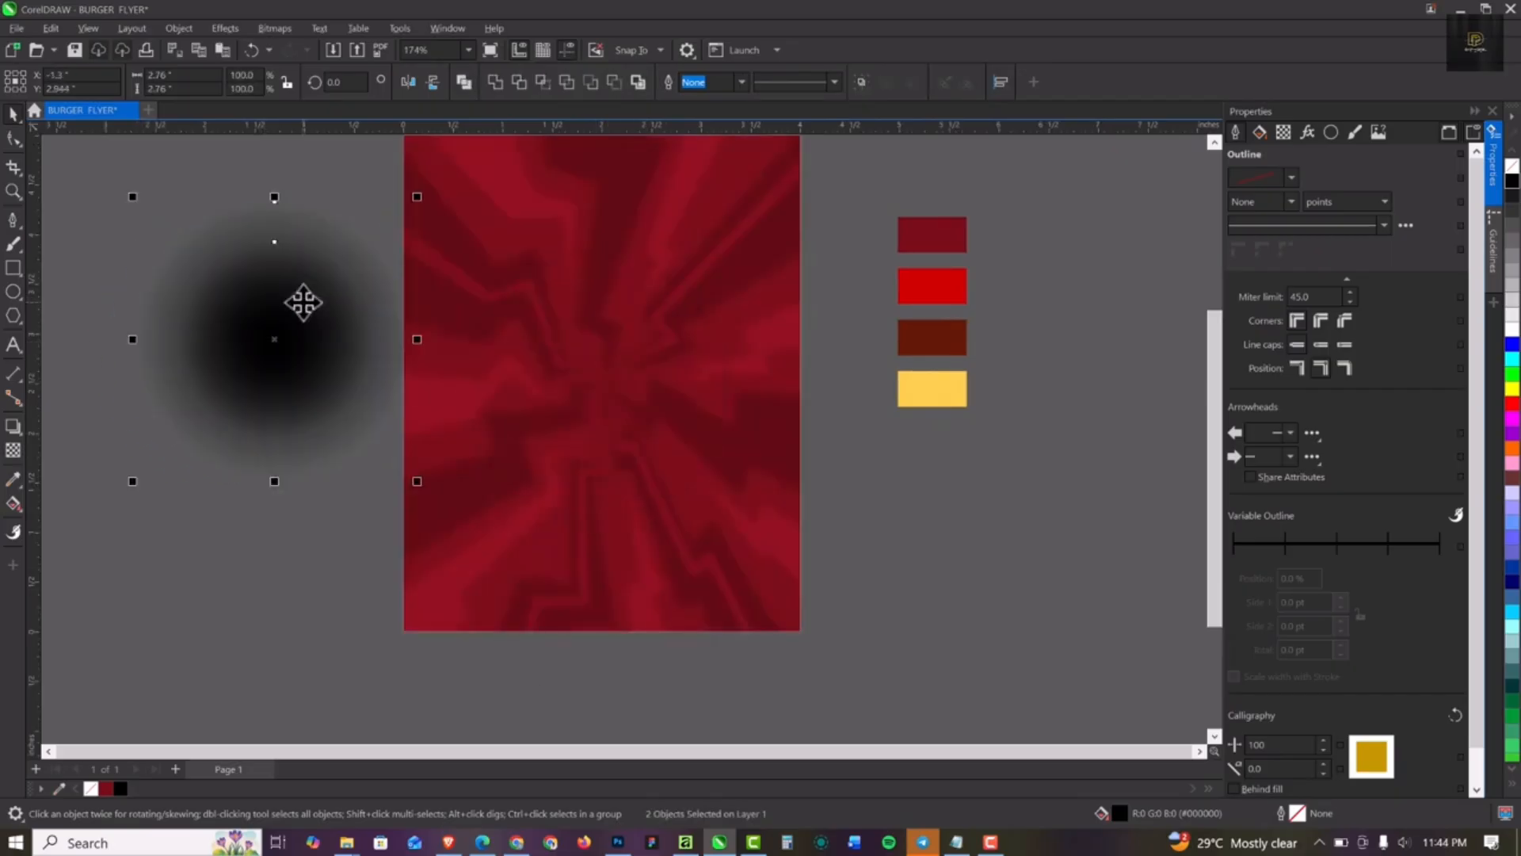
key("ctrl+g")
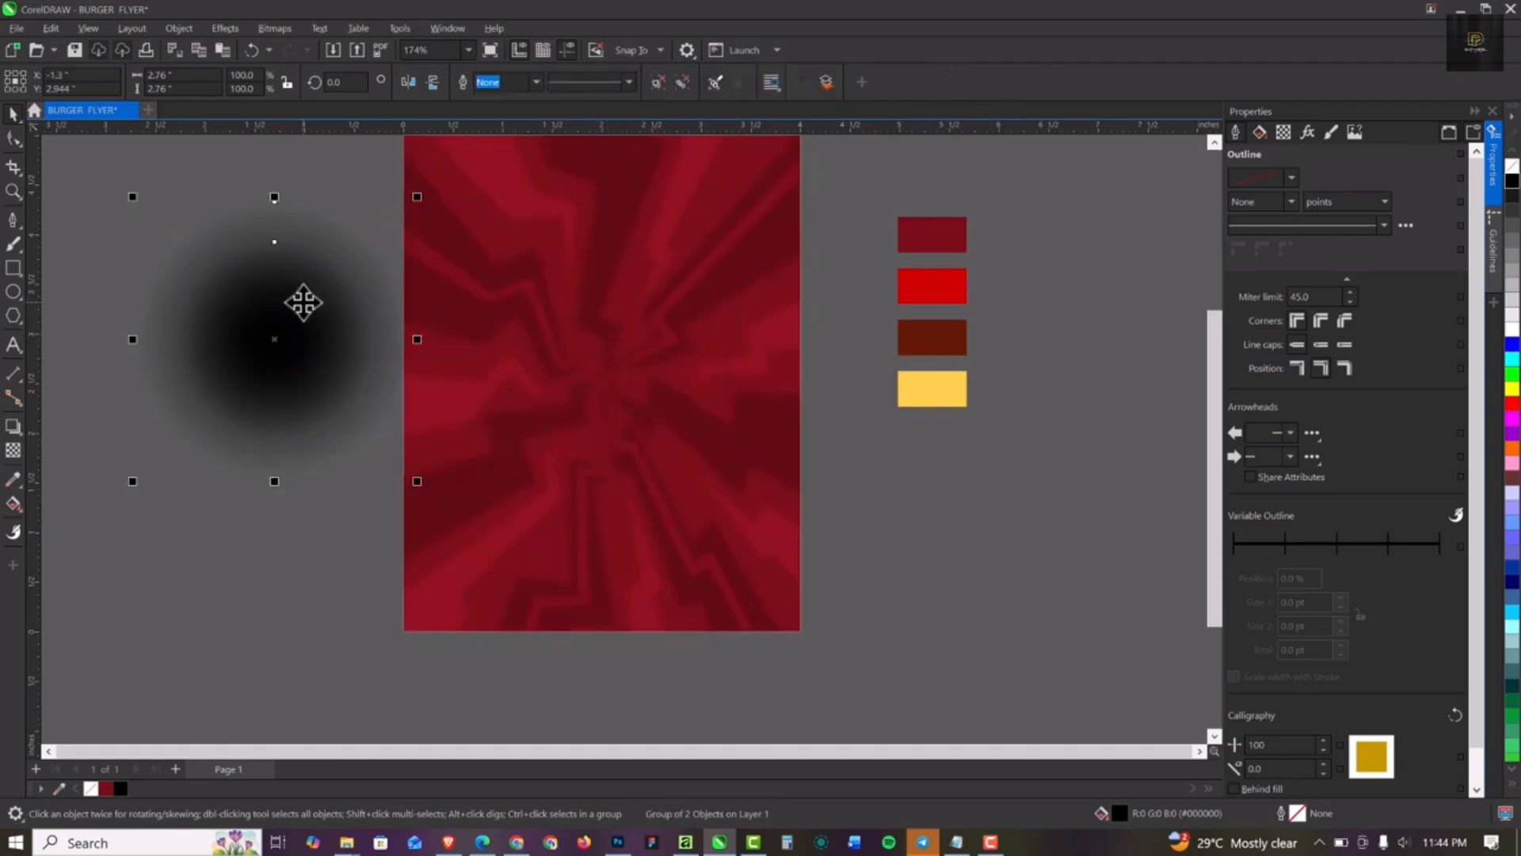
Step: Cut the faded circle group, paste it into the background's PowerClip contents and centre it on the page
key("Delete")
double_click(644, 284)
scroll(571, 385, "down", 1)
scroll(590, 346, "up", 1)
key("ctrl+v")
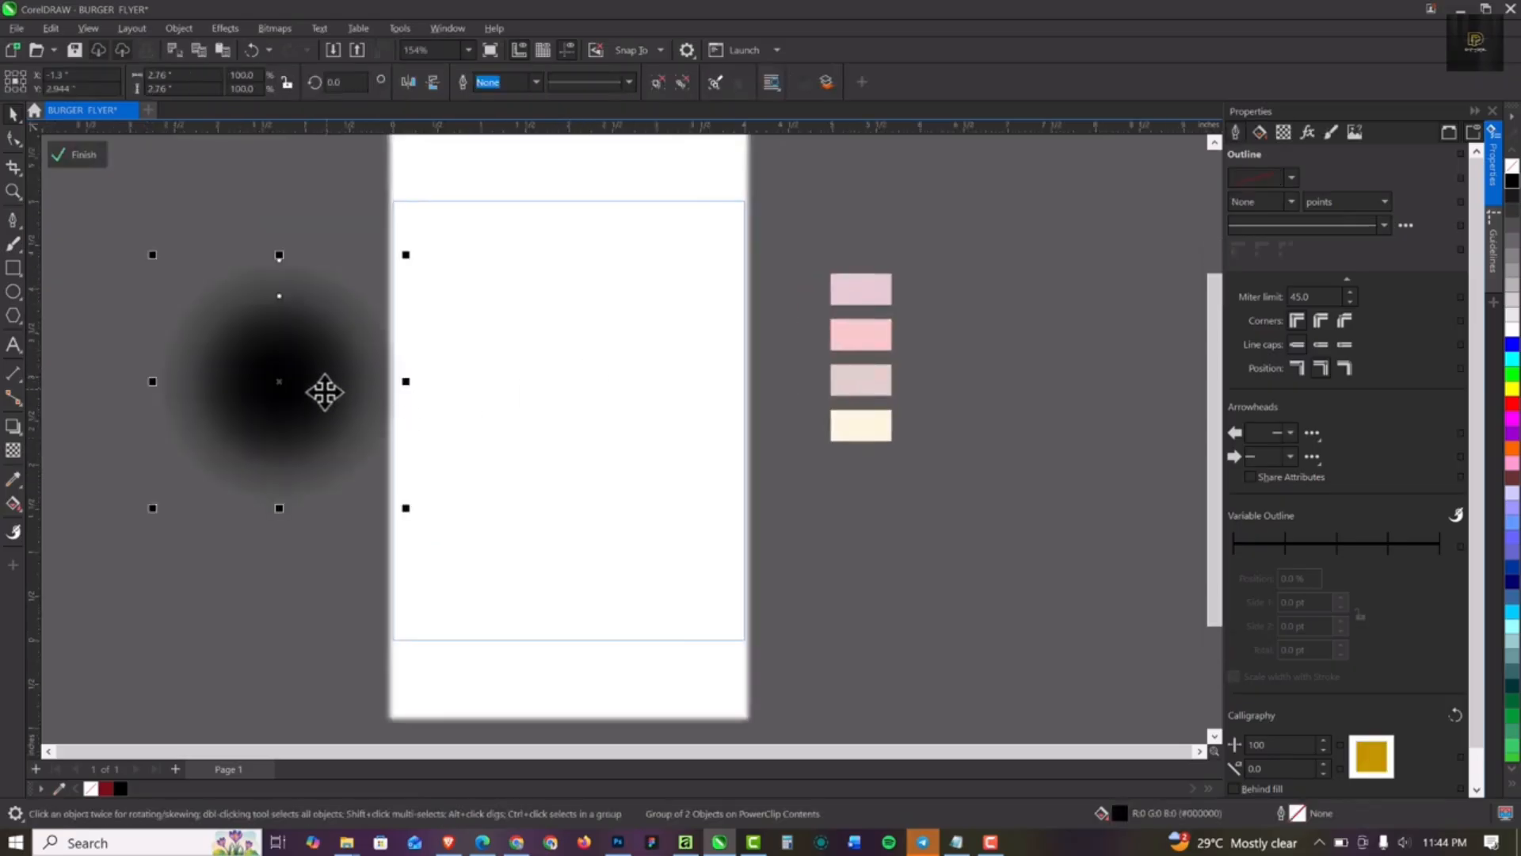
key("p")
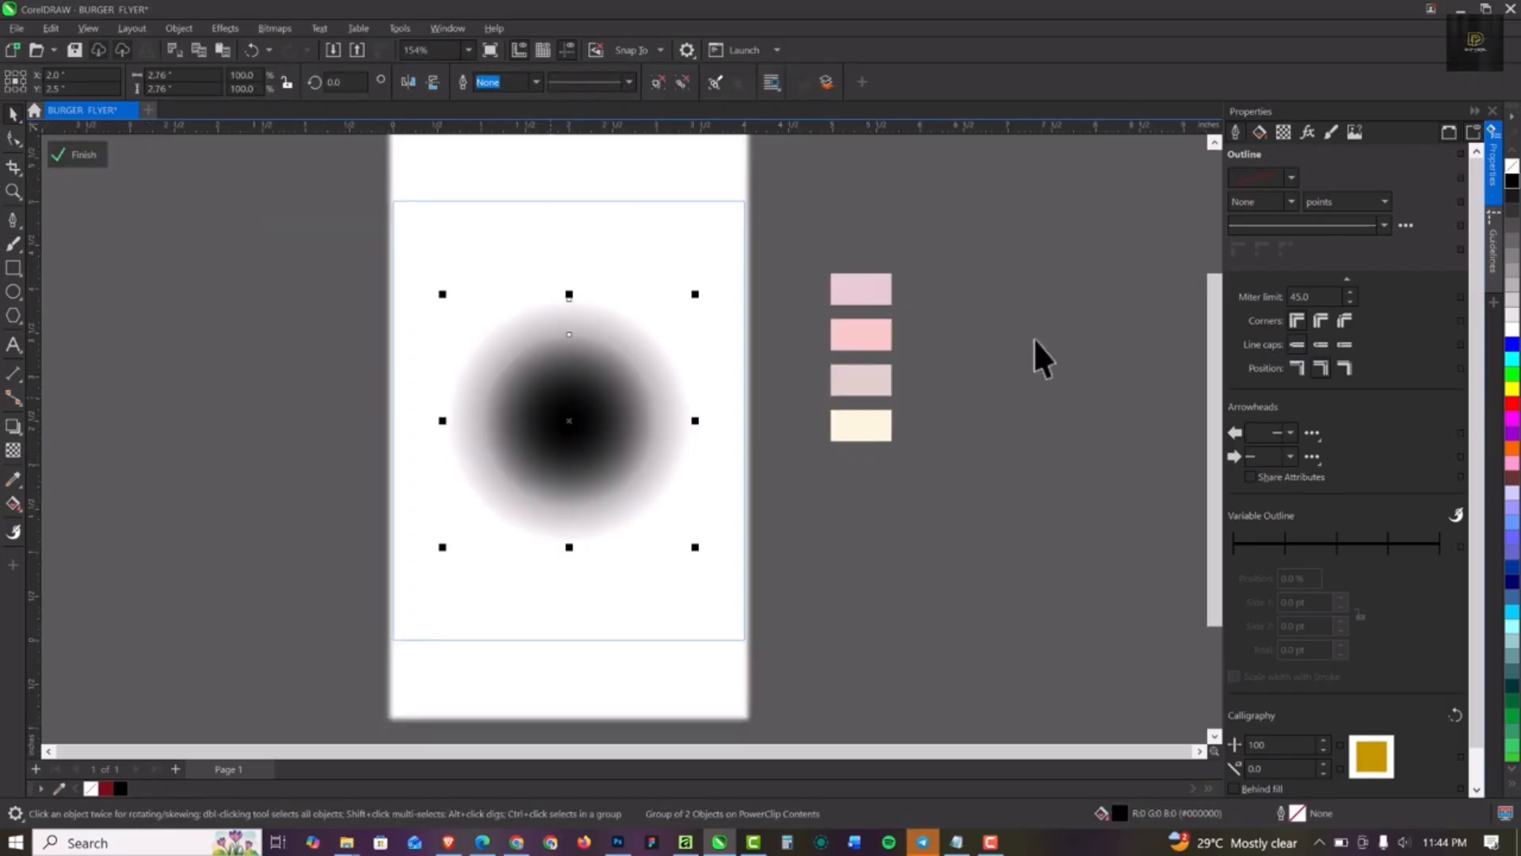
left_click(1062, 307, "ctrl")
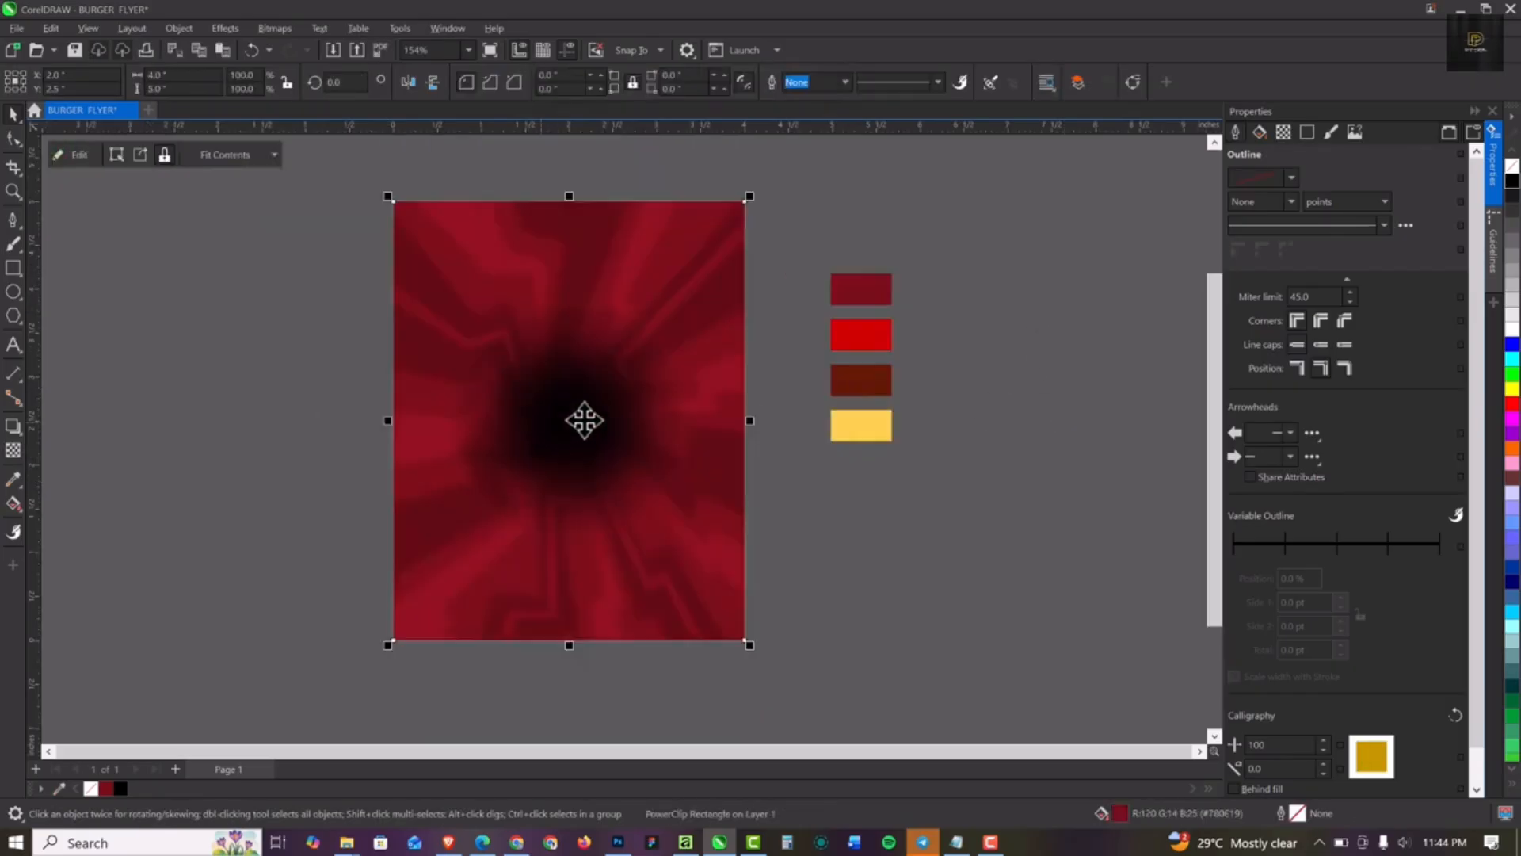
Step: Enlarge the dark circle group inside the PowerClip so the shadow spreads nearly across the width of the background
left_click(586, 420, "ctrl")
left_click(594, 423)
left_click_drag(699, 299, 753, 241)
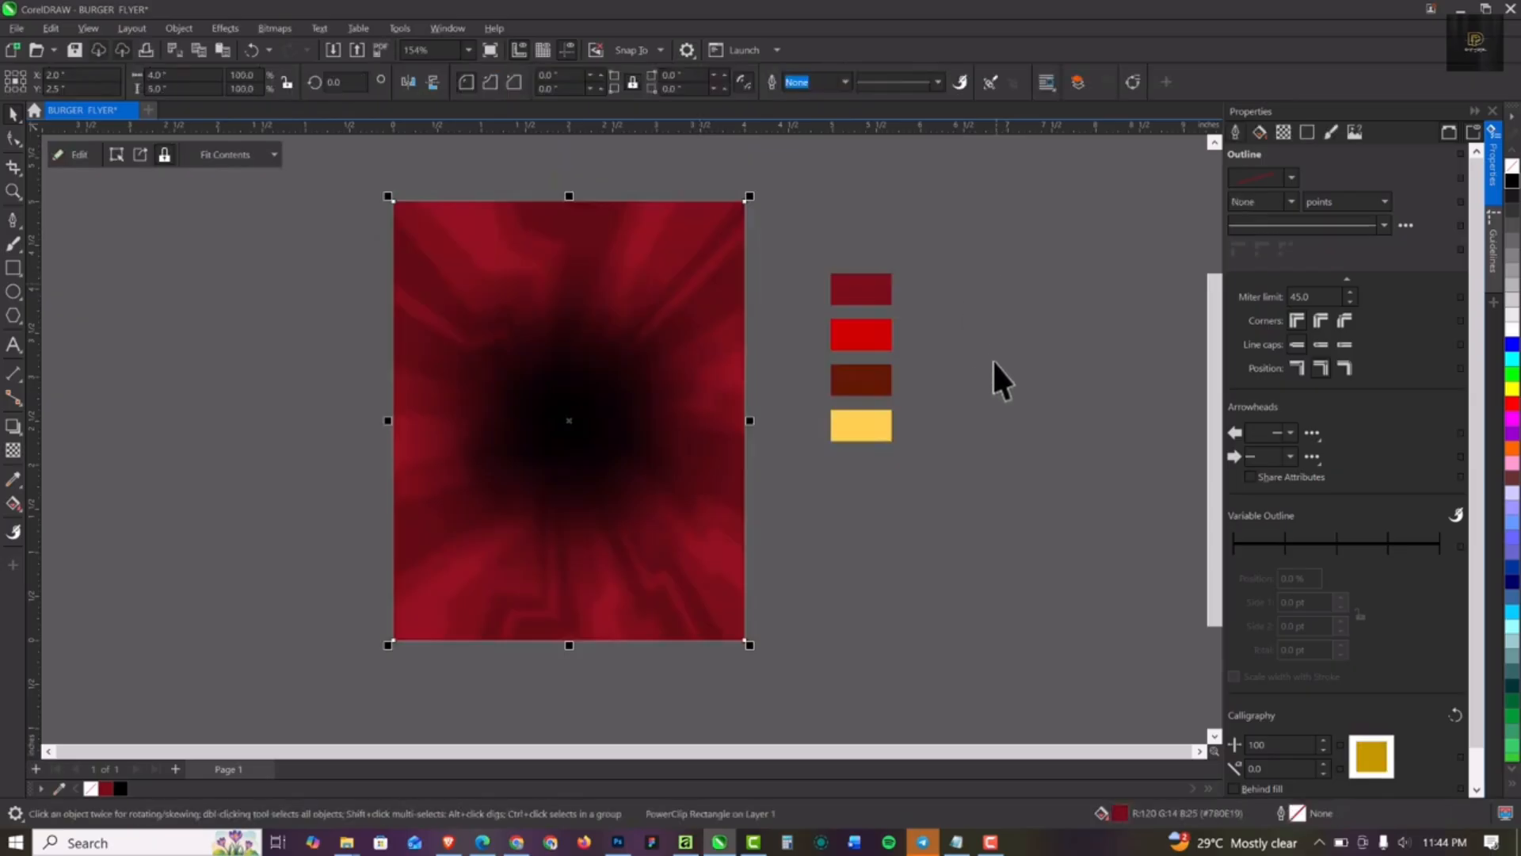
Step: Switch to the SMART DESIGNER ASSETS folder in File Explorer and open GRAPHICS BUNDLE 1.0, PREMIUM PNG and its inner PREMIUM PNG folder
mouse_move(348, 846)
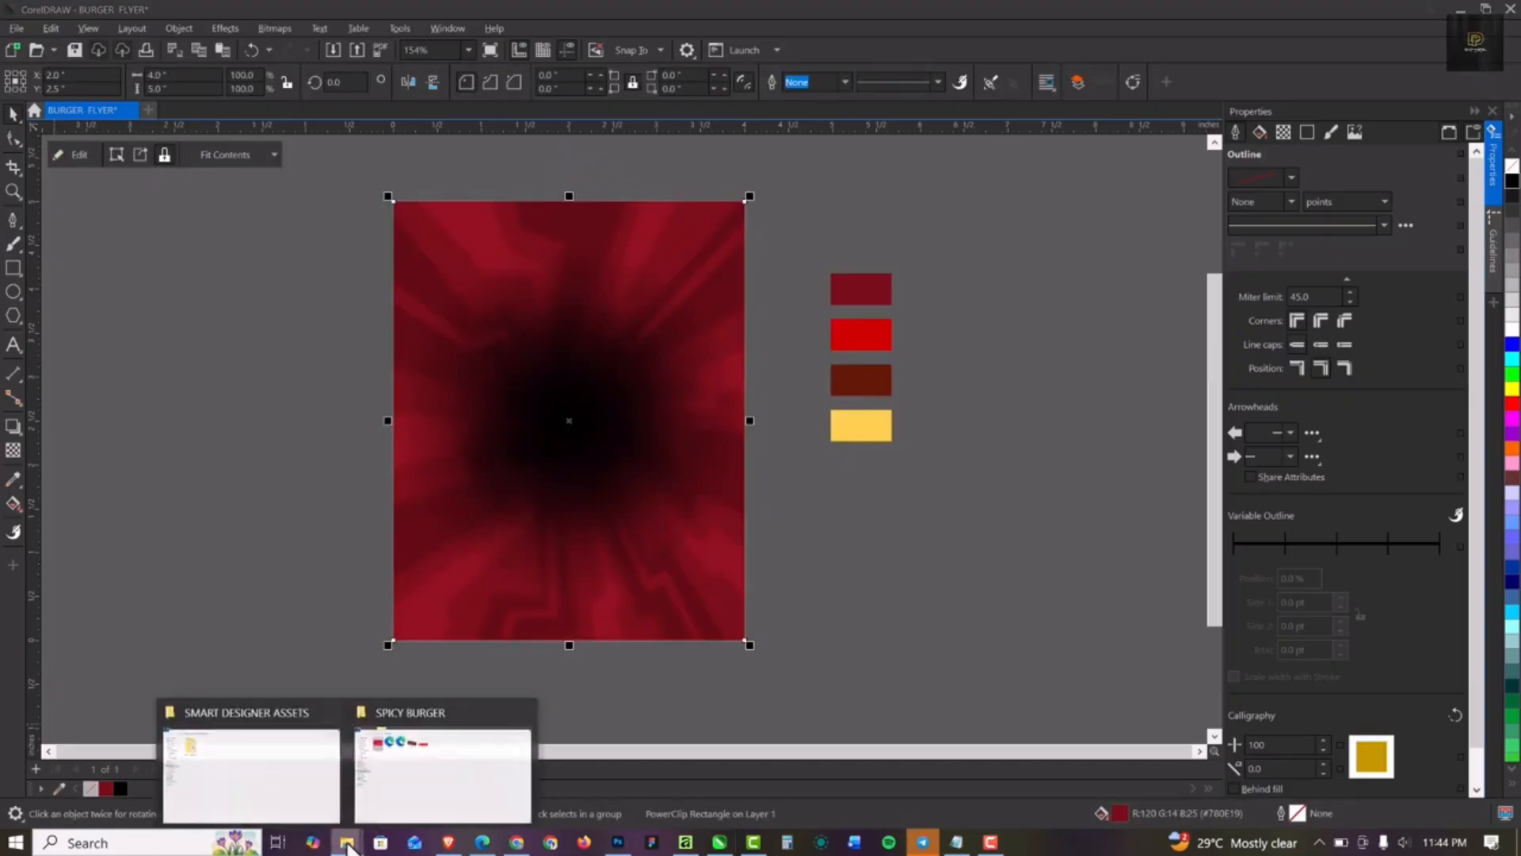
left_click(285, 766)
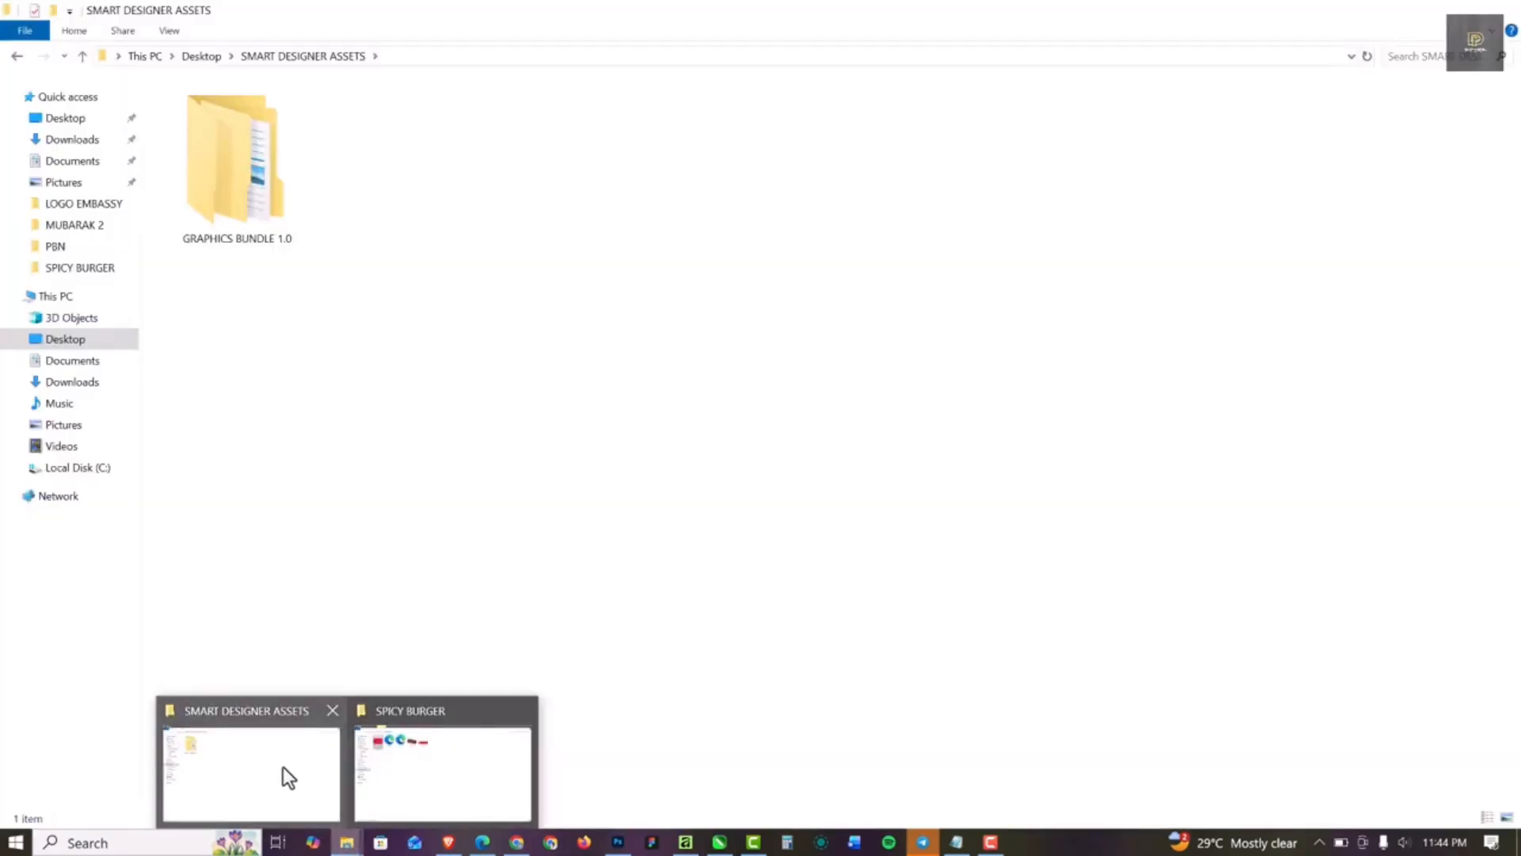
double_click(263, 190)
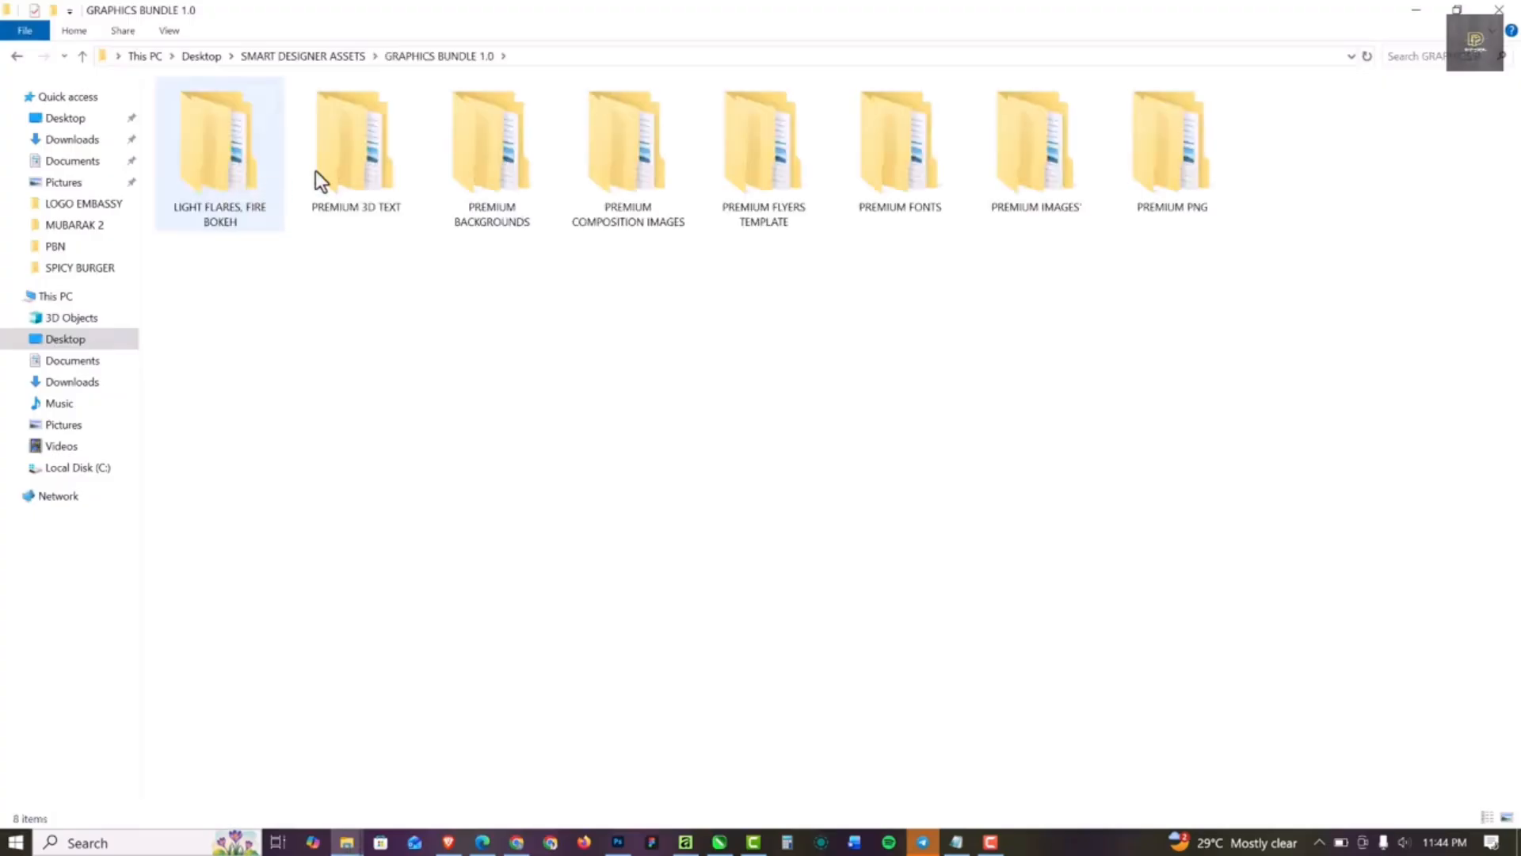
left_click(1192, 169)
double_click(1193, 169)
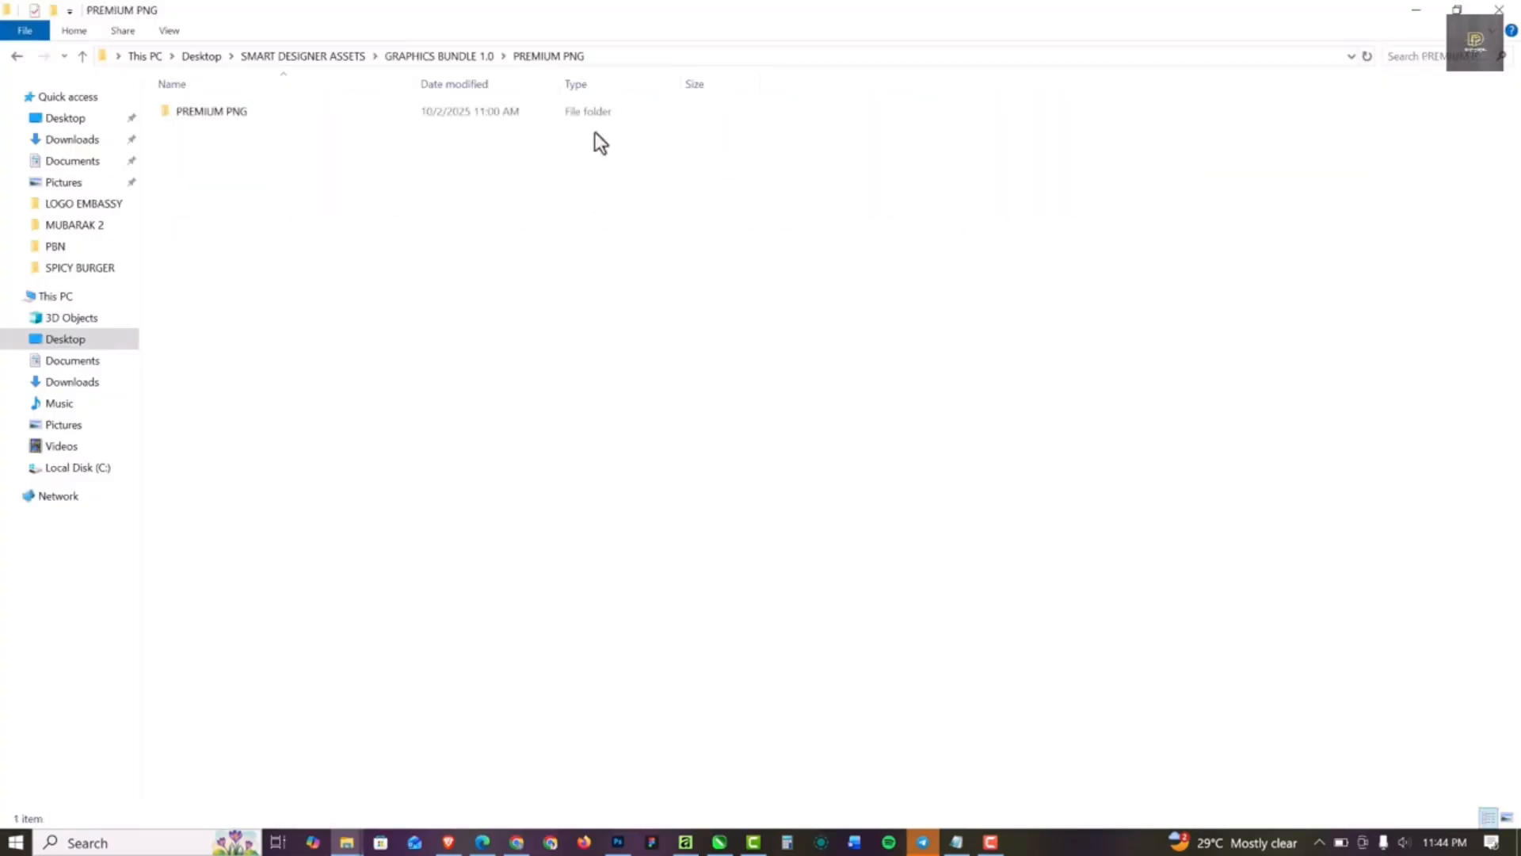
left_click(238, 115)
left_click(248, 111)
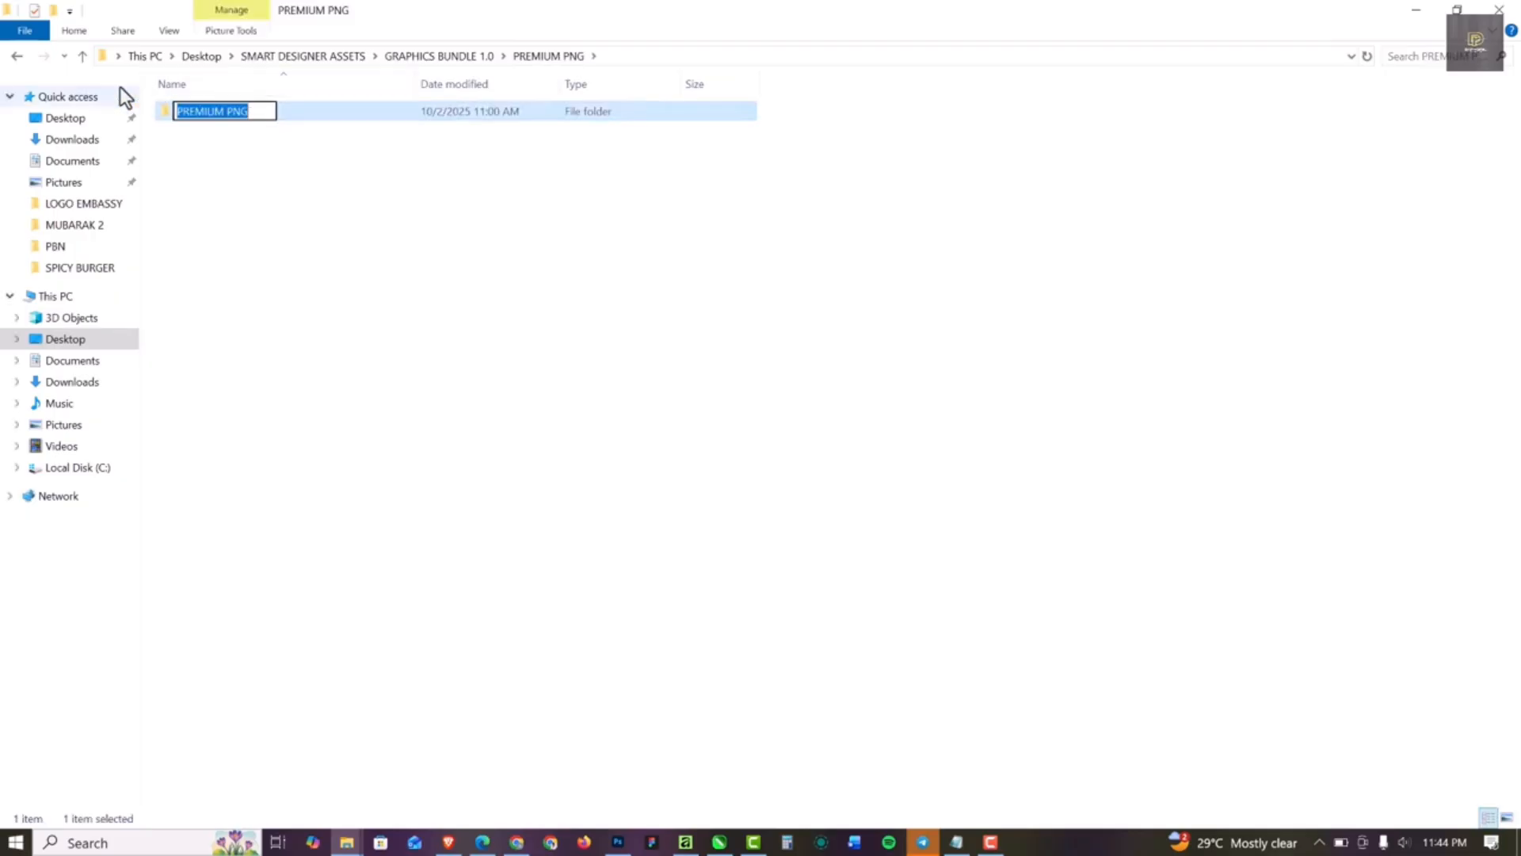
key("Return")
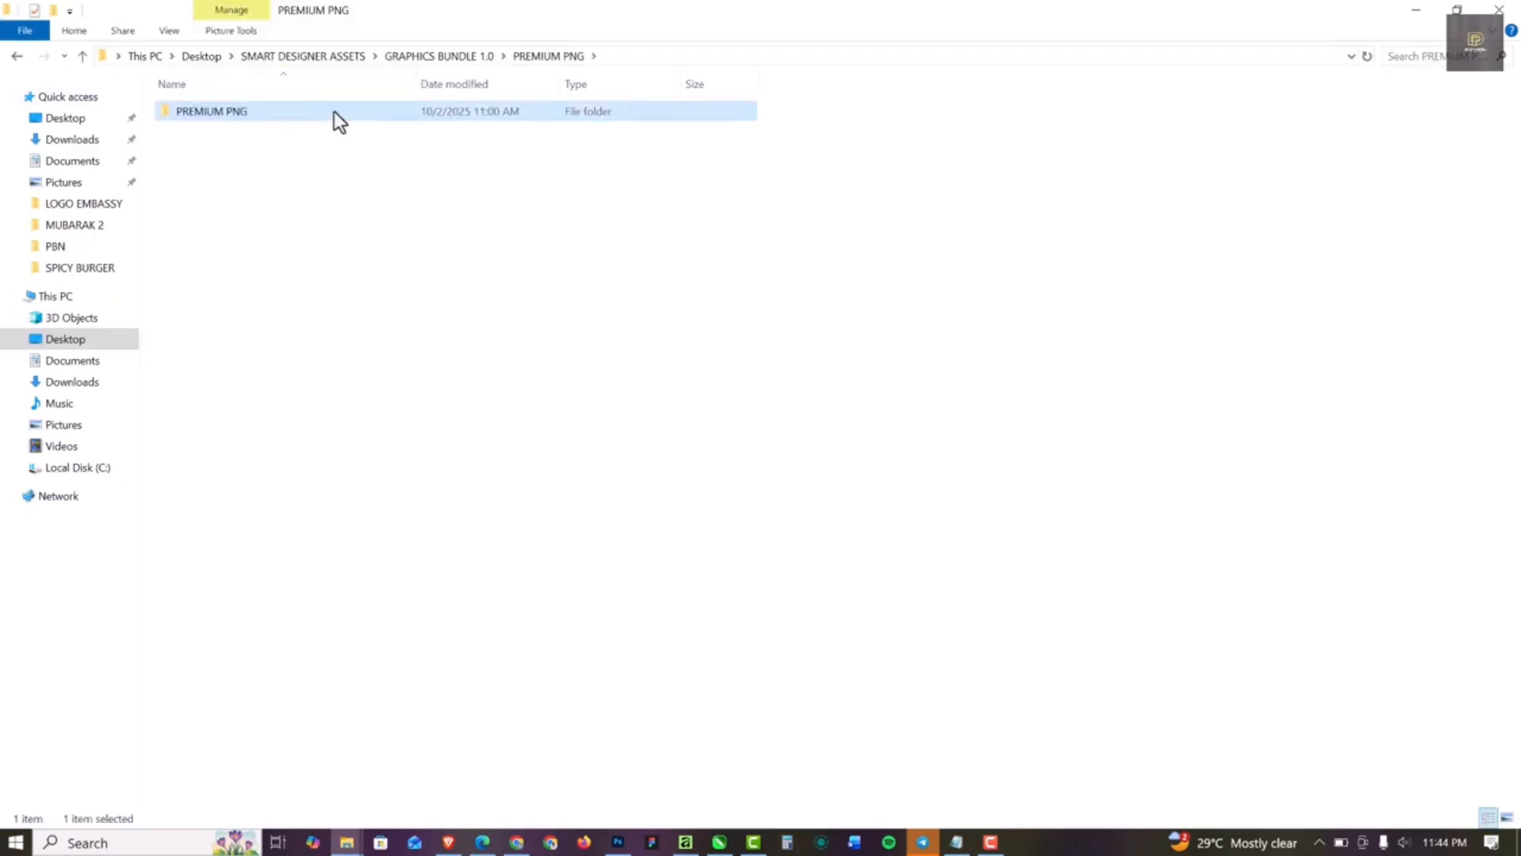
key("Return")
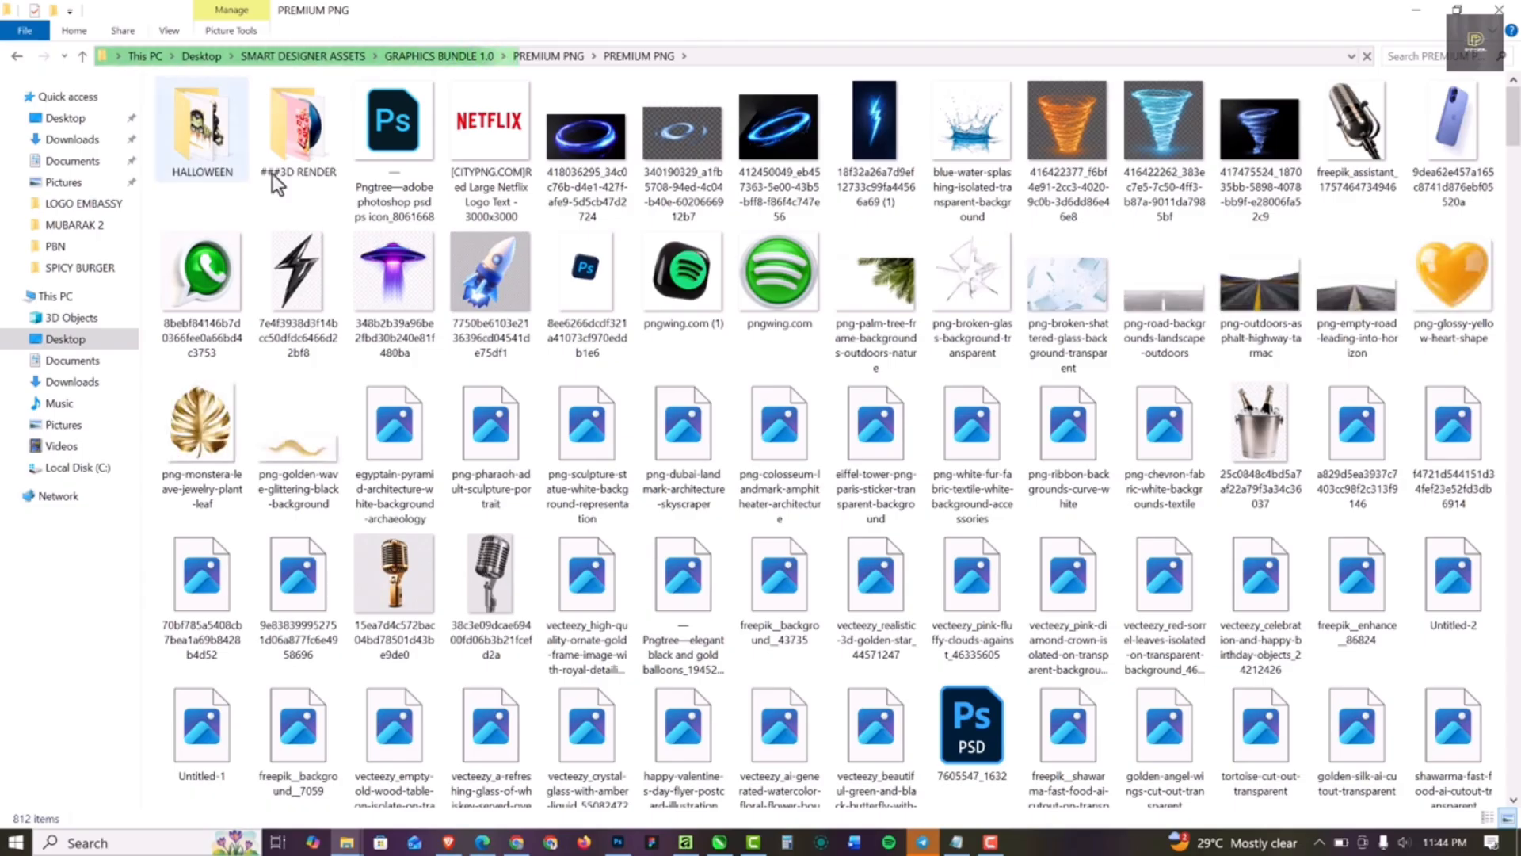
Step: Look through the PREMIUM PNG images, search them for BURGER and return to the full folder listing
scroll(689, 397, "down", 2)
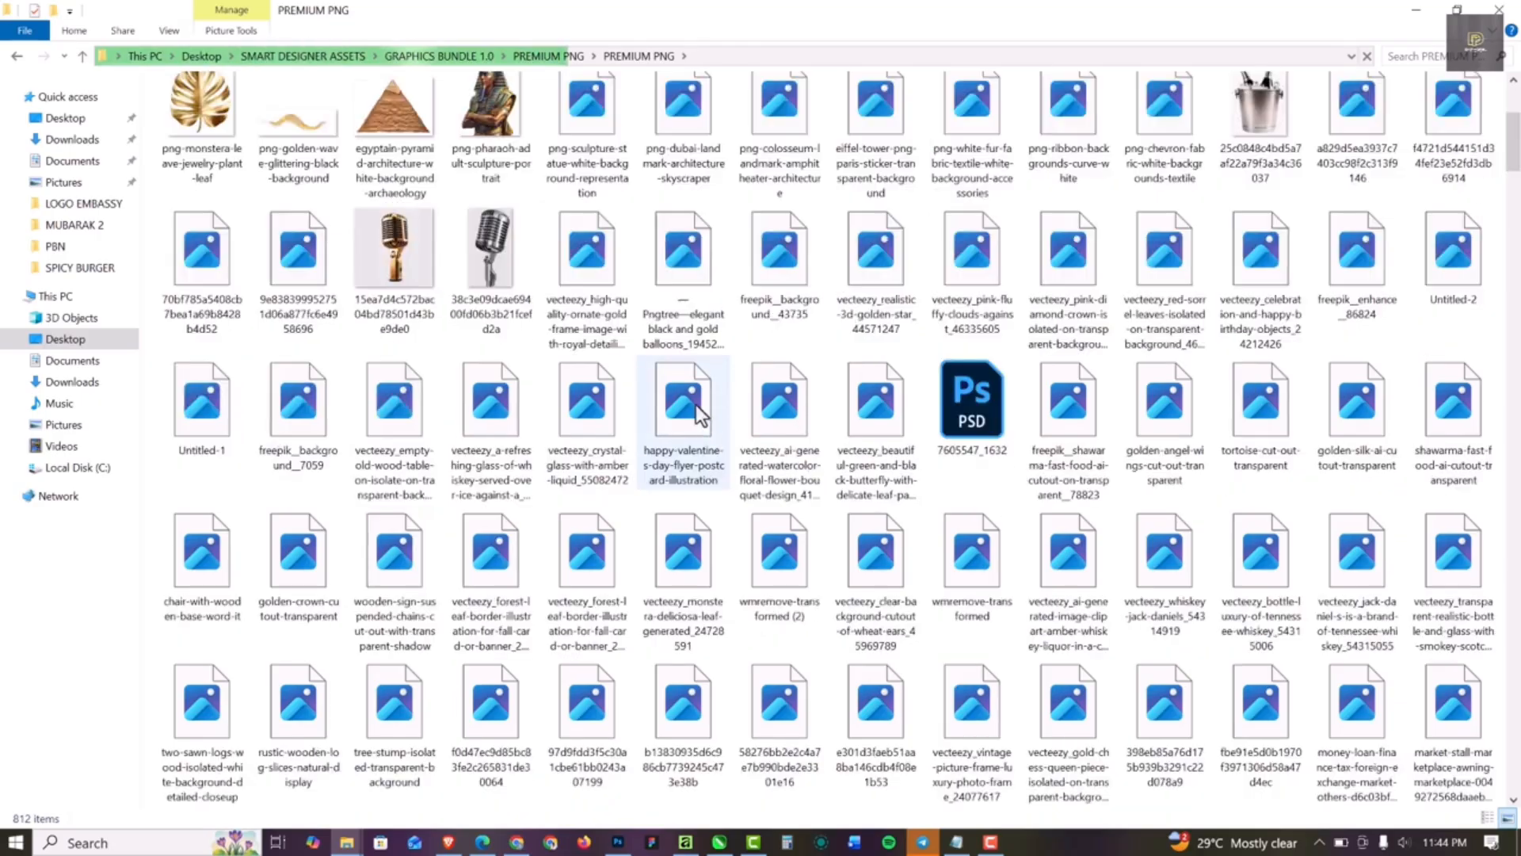
scroll(696, 406, "down", 3)
scroll(654, 376, "up", 5)
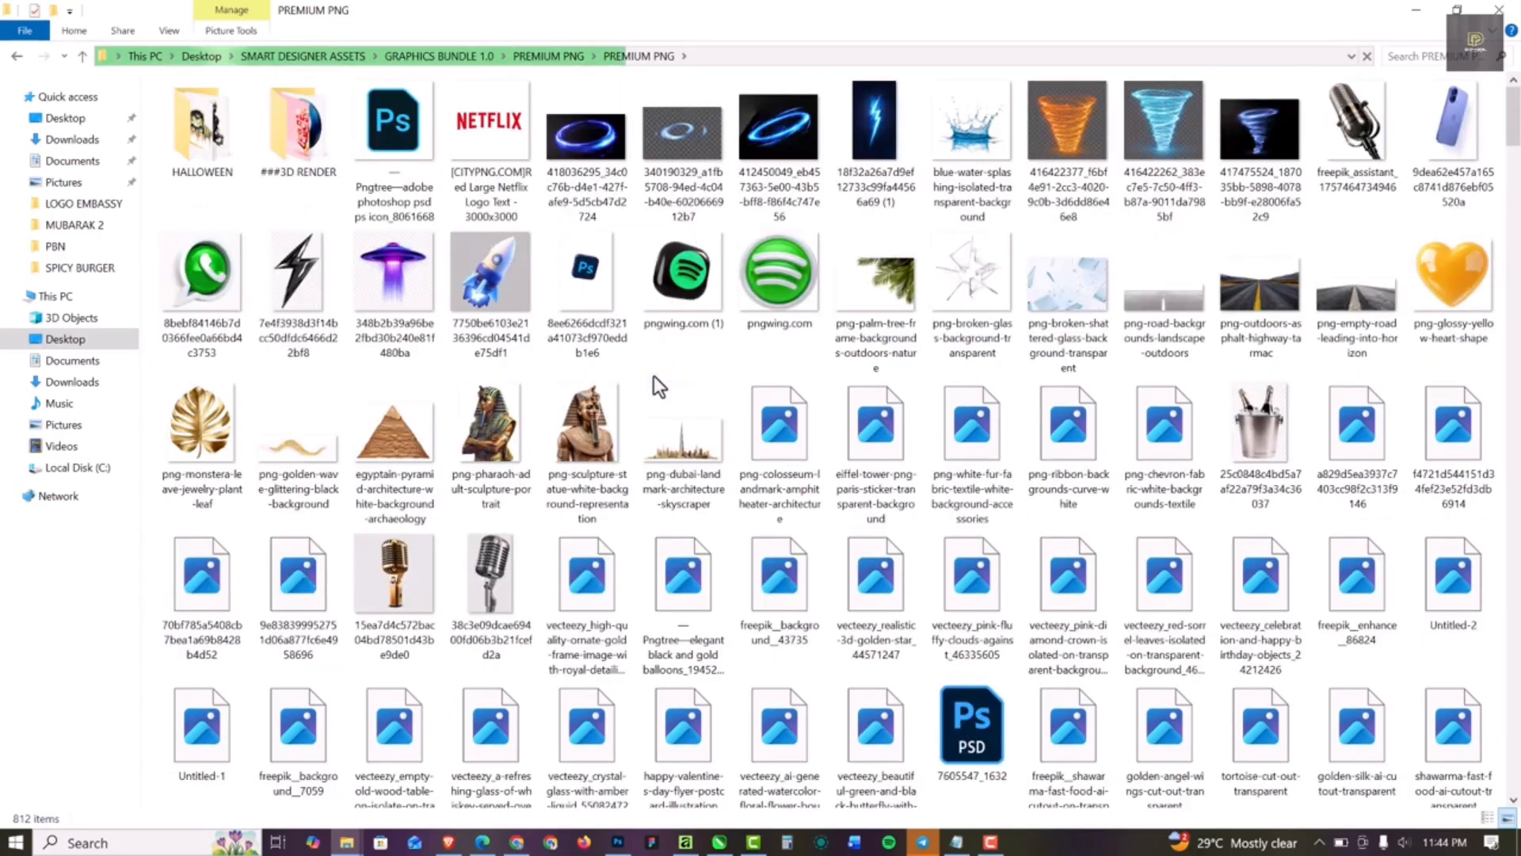
scroll(654, 377, "down", 10)
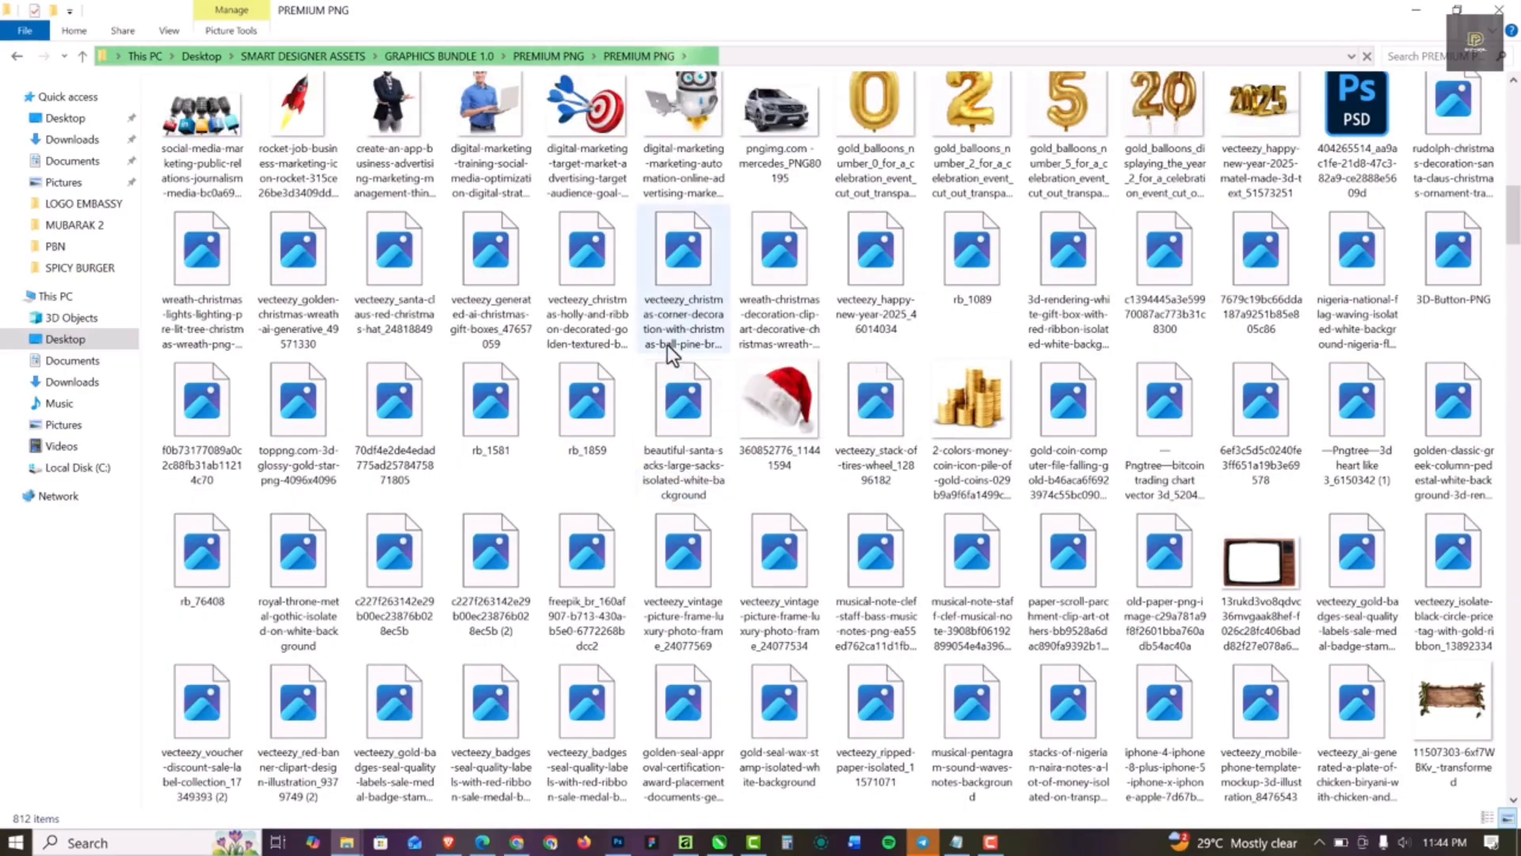
left_click(1420, 60)
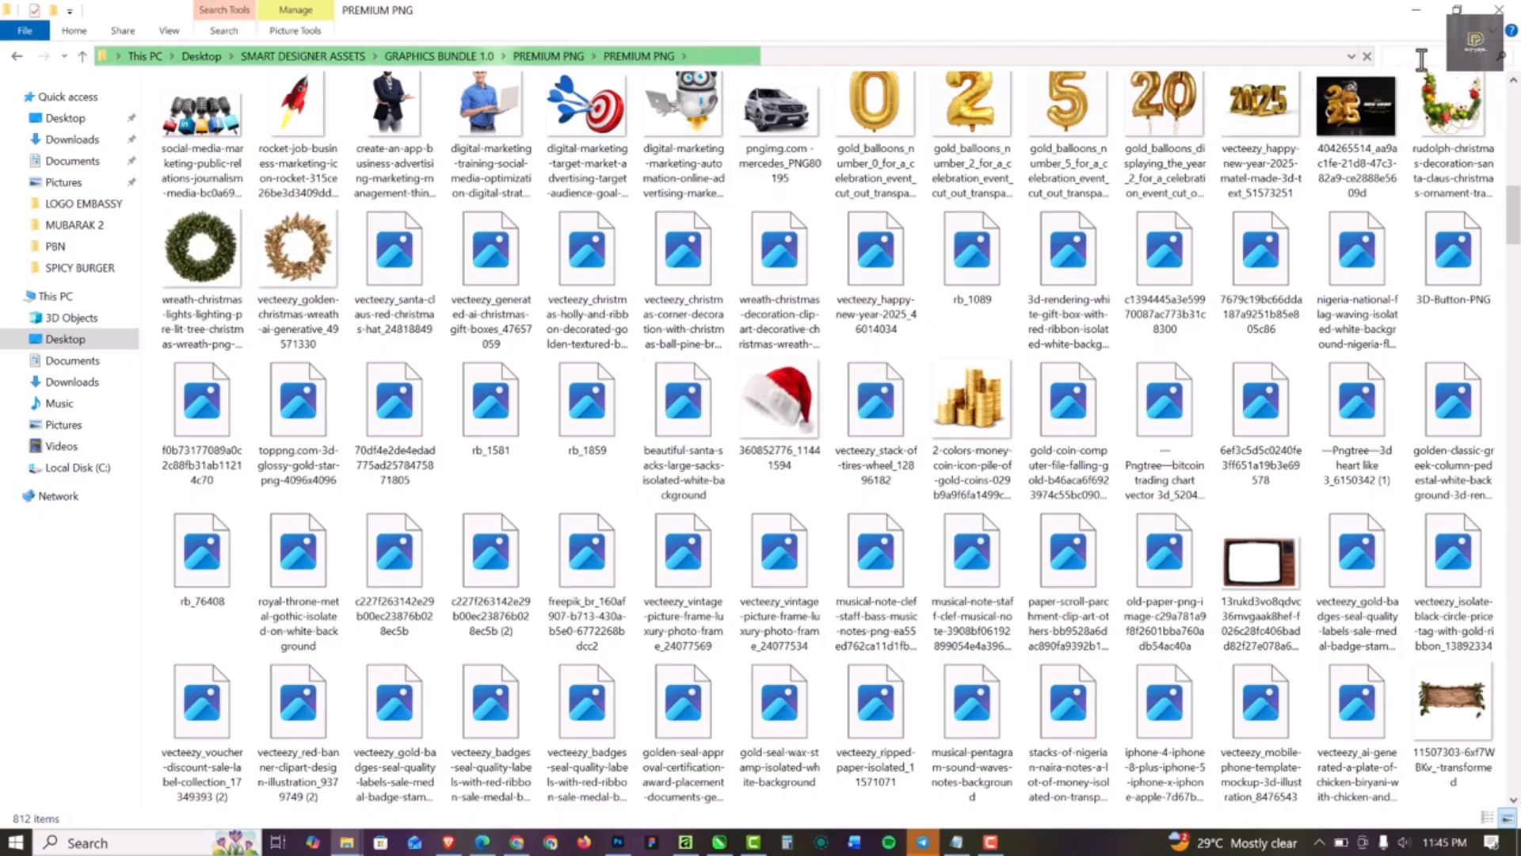
type("BURG")
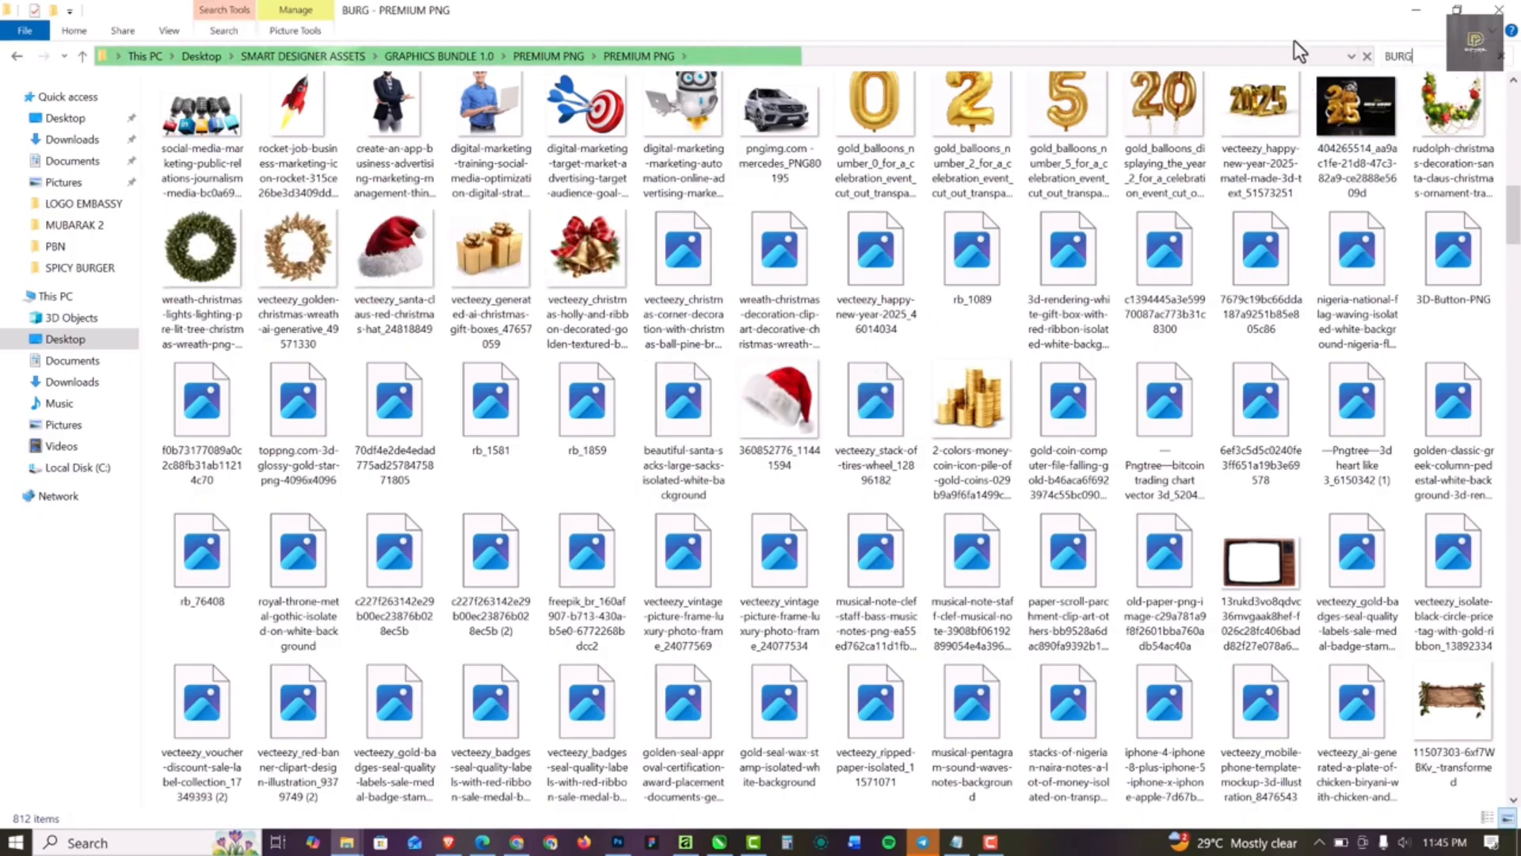
type("ER")
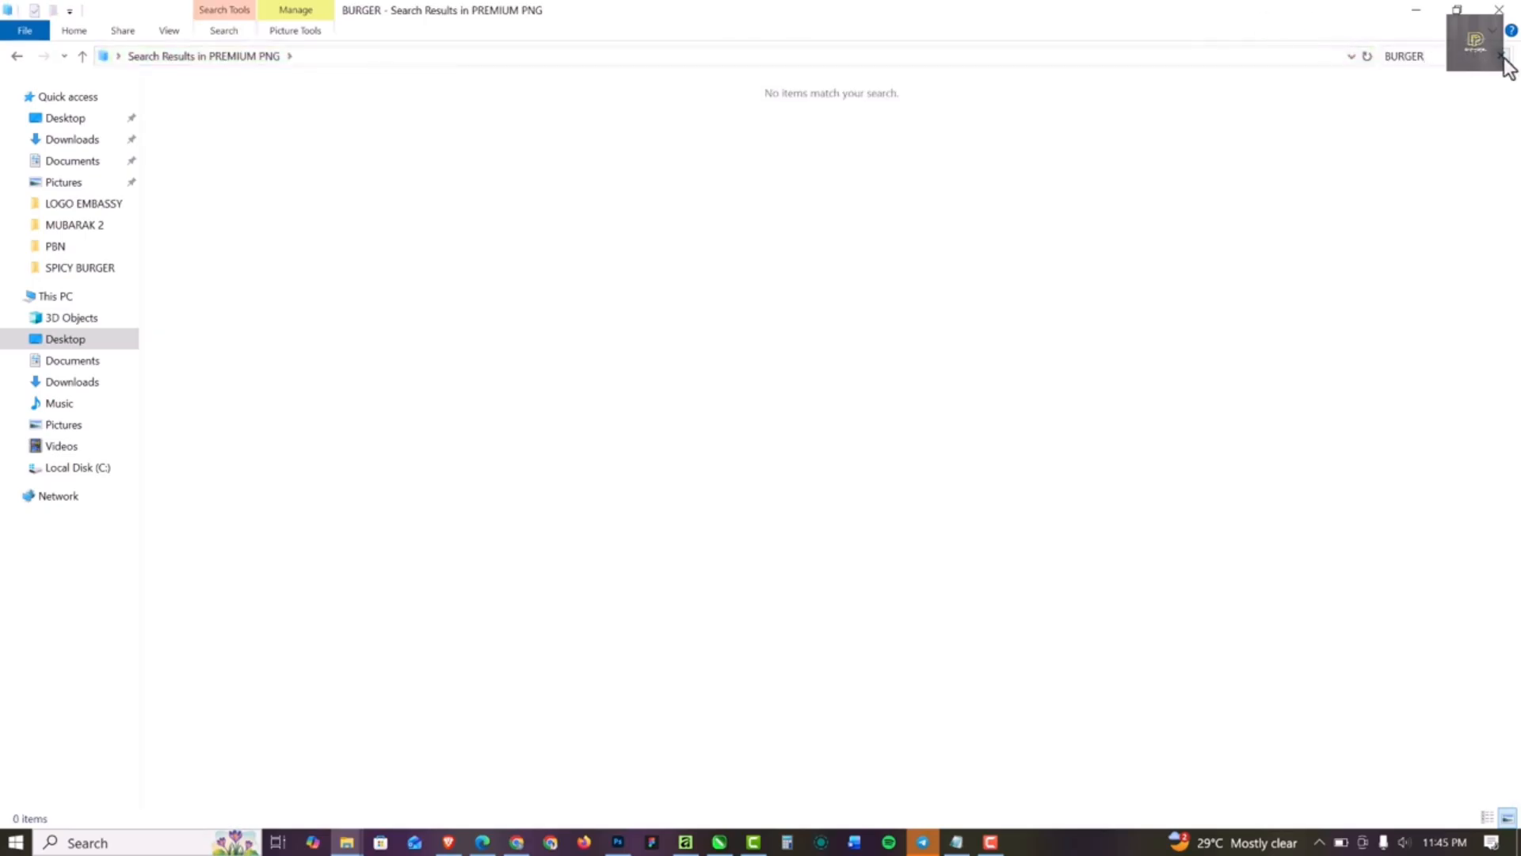
key("alt+Left")
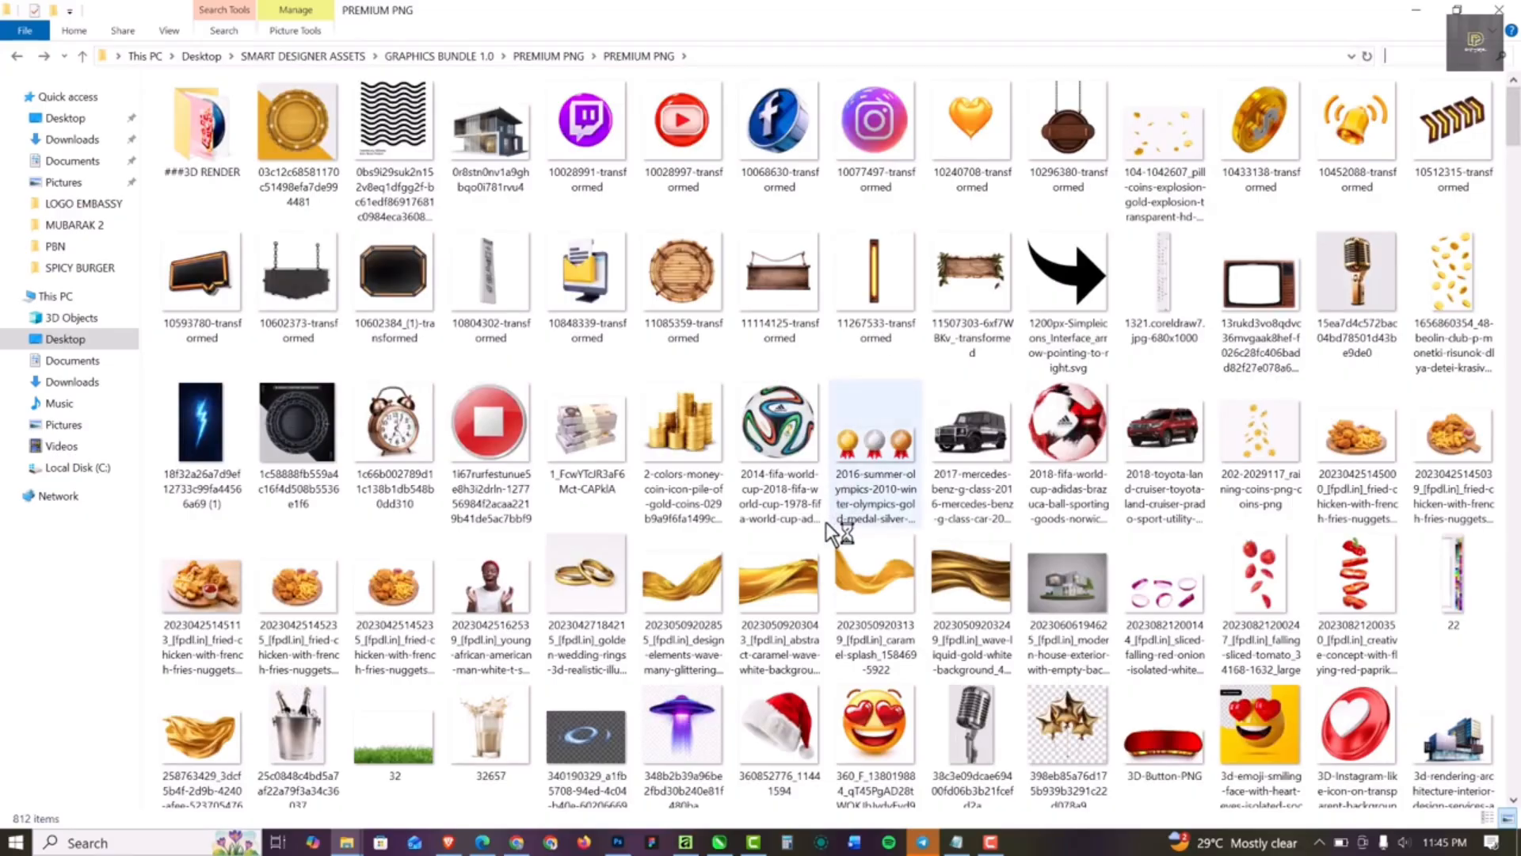
Step: Find the stacked bacon burger PNG in the PREMIUM PNG folder and bring it into the flyer document in CorelDRAW
scroll(825, 521, "down", 5)
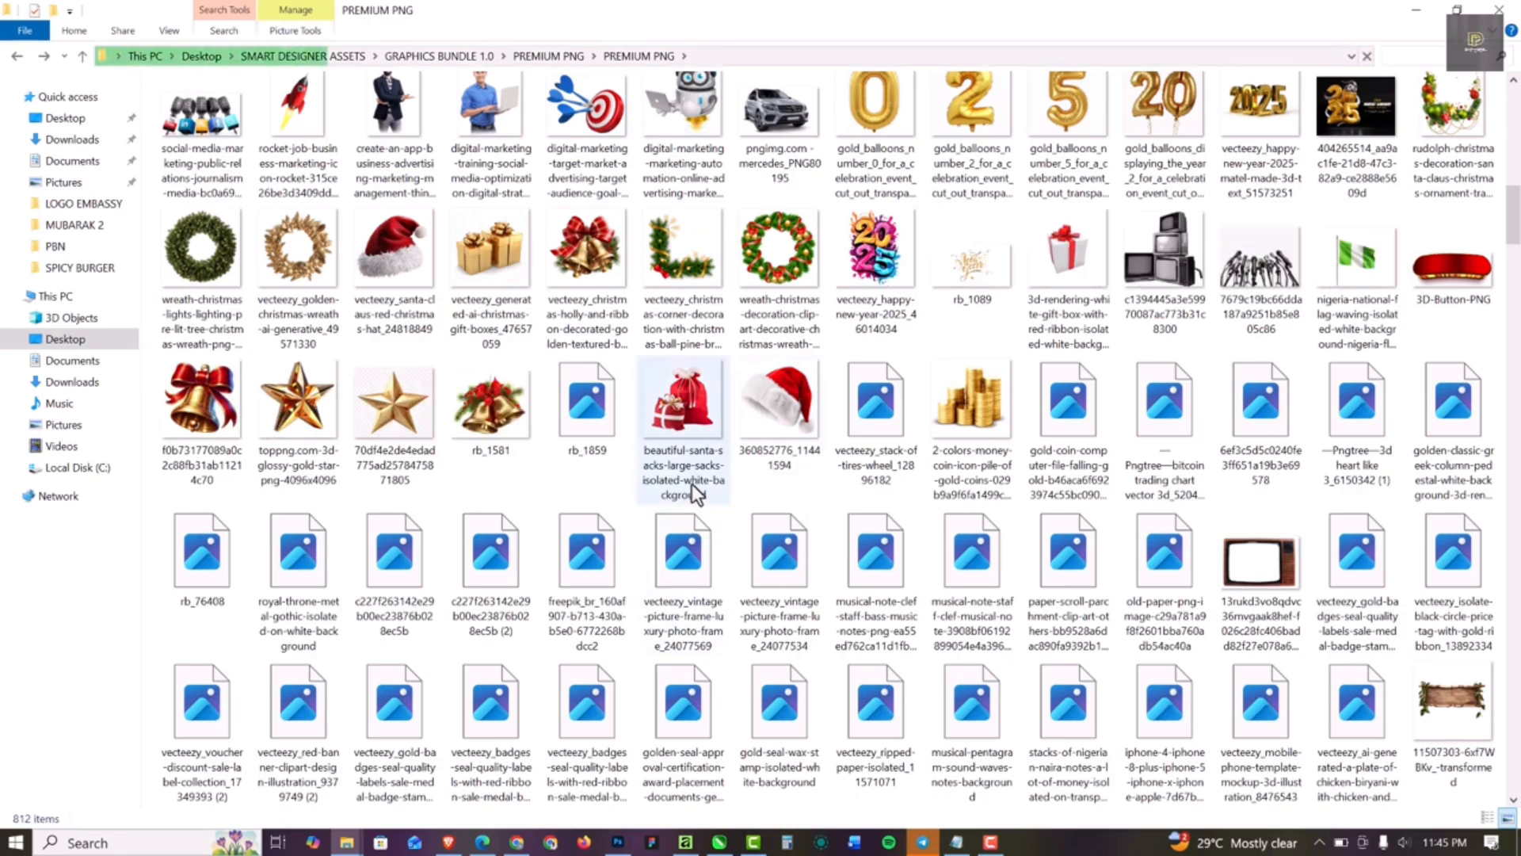
scroll(689, 484, "down", 3)
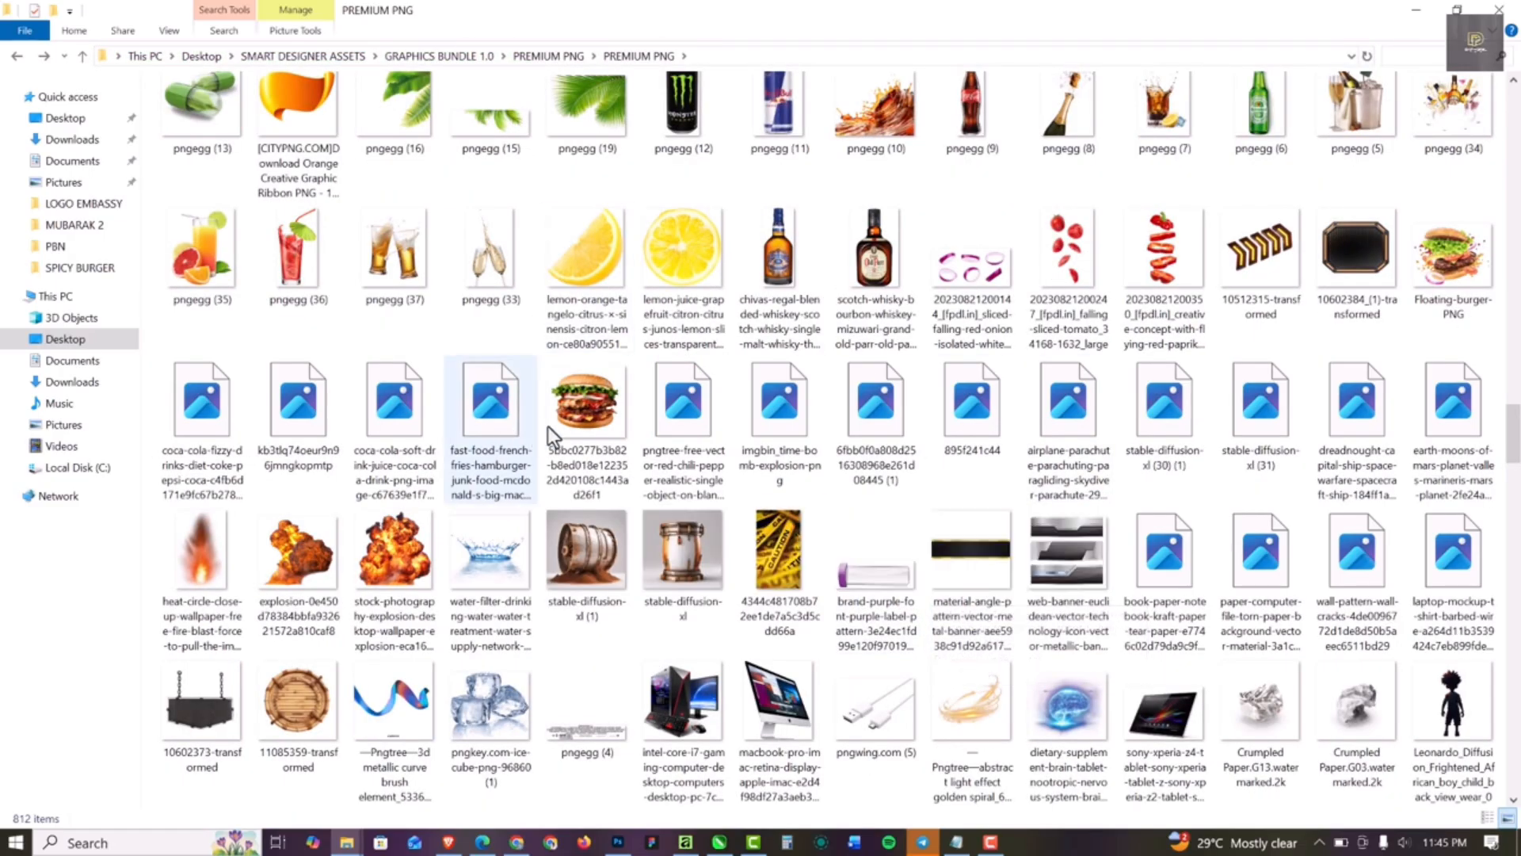
left_click(578, 418)
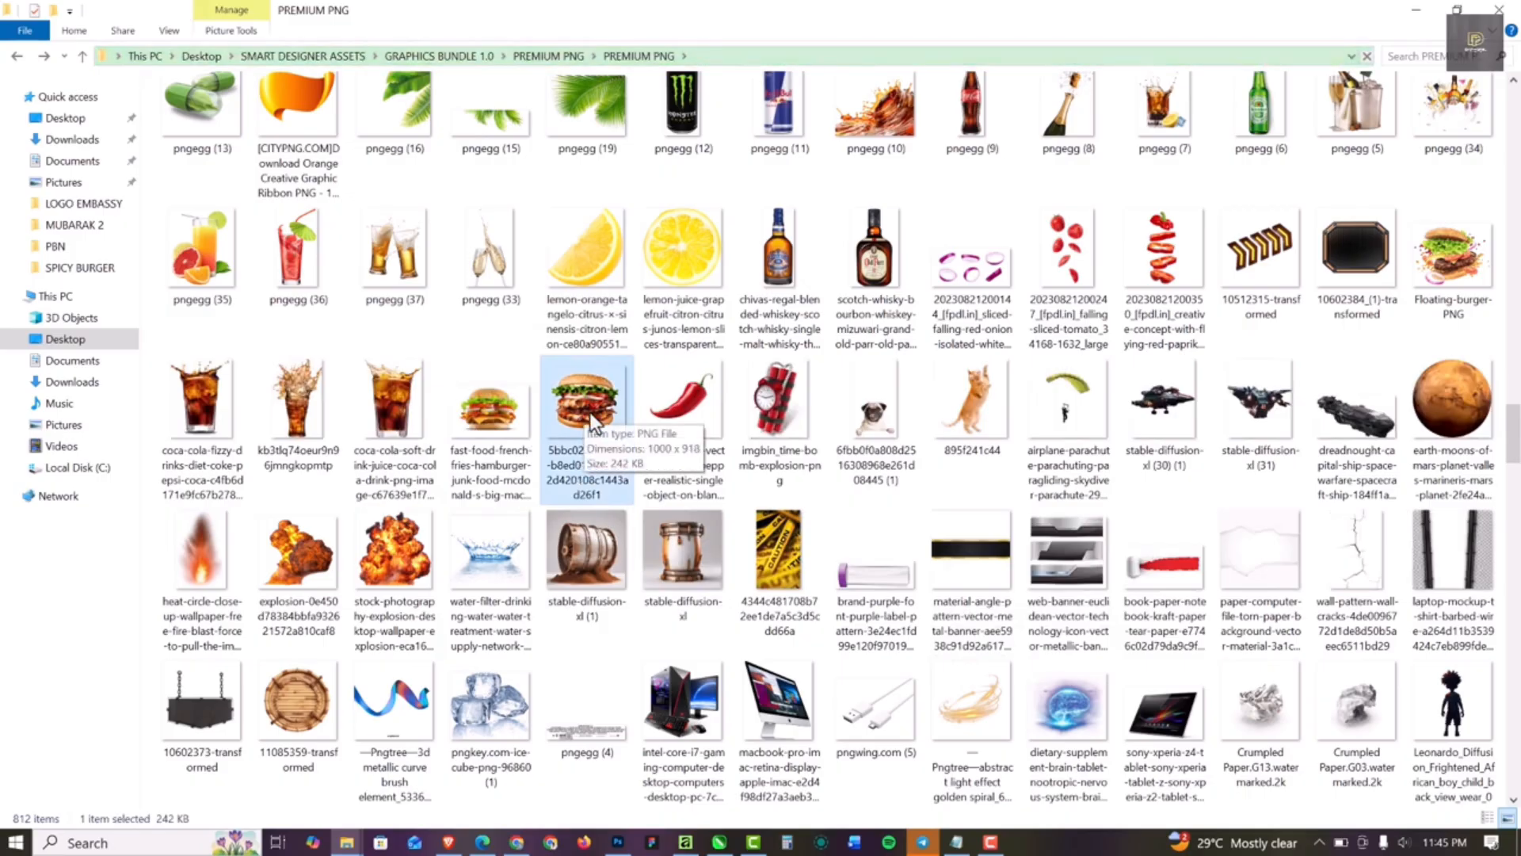
left_click_drag(578, 392, 231, 320)
scroll(571, 380, "down", 5)
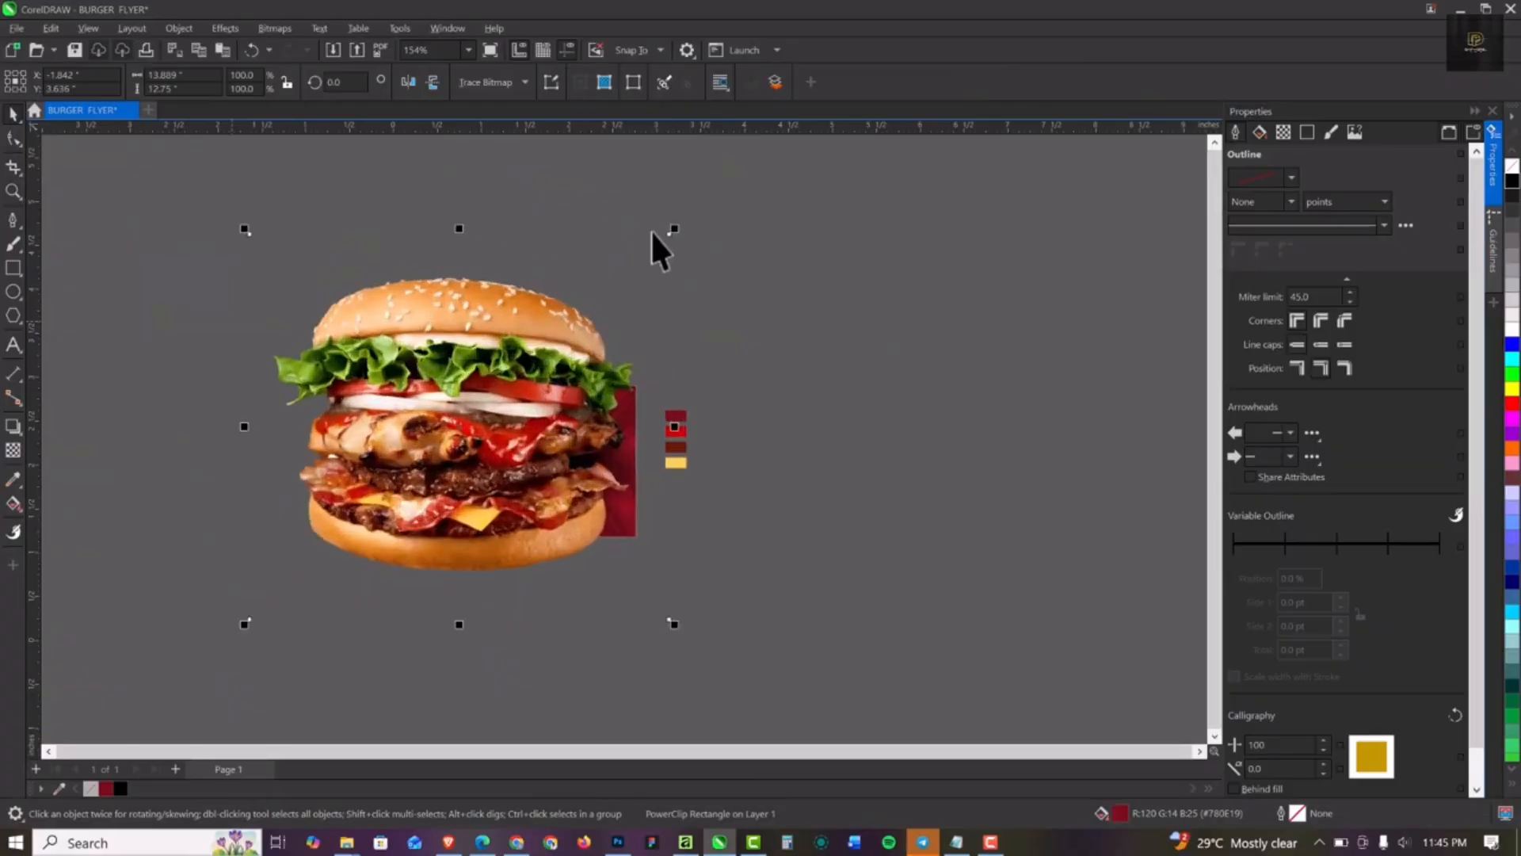
Step: Shrink the burger image to about 1.63 by 1.5 inches and centre it on the page
left_click_drag(673, 229, 485, 440)
scroll(485, 436, "up", 4)
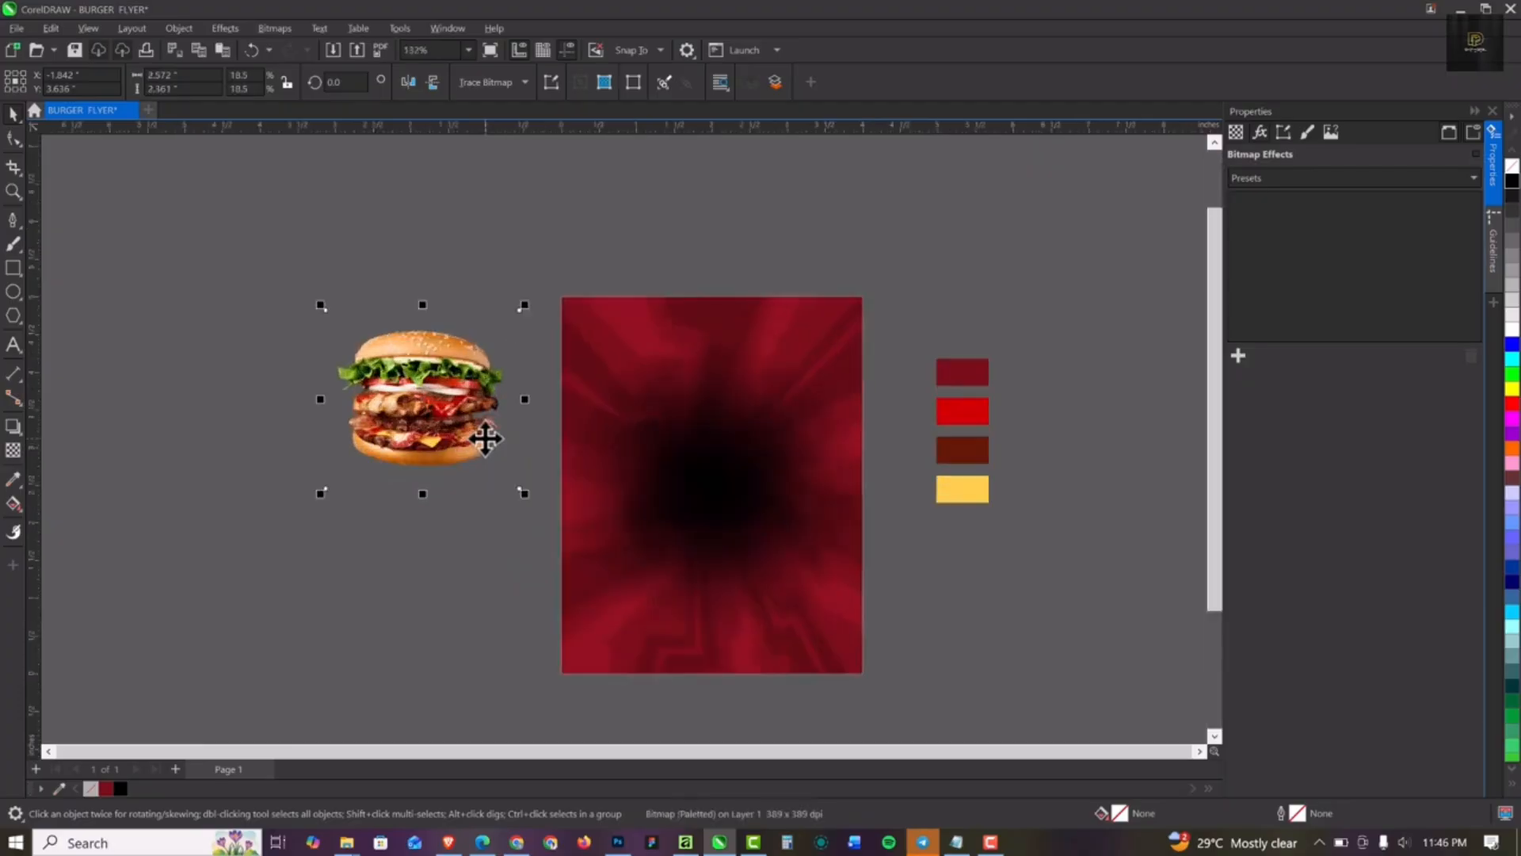
left_click_drag(526, 300, 489, 338)
left_click_drag(431, 396, 717, 501)
key("p")
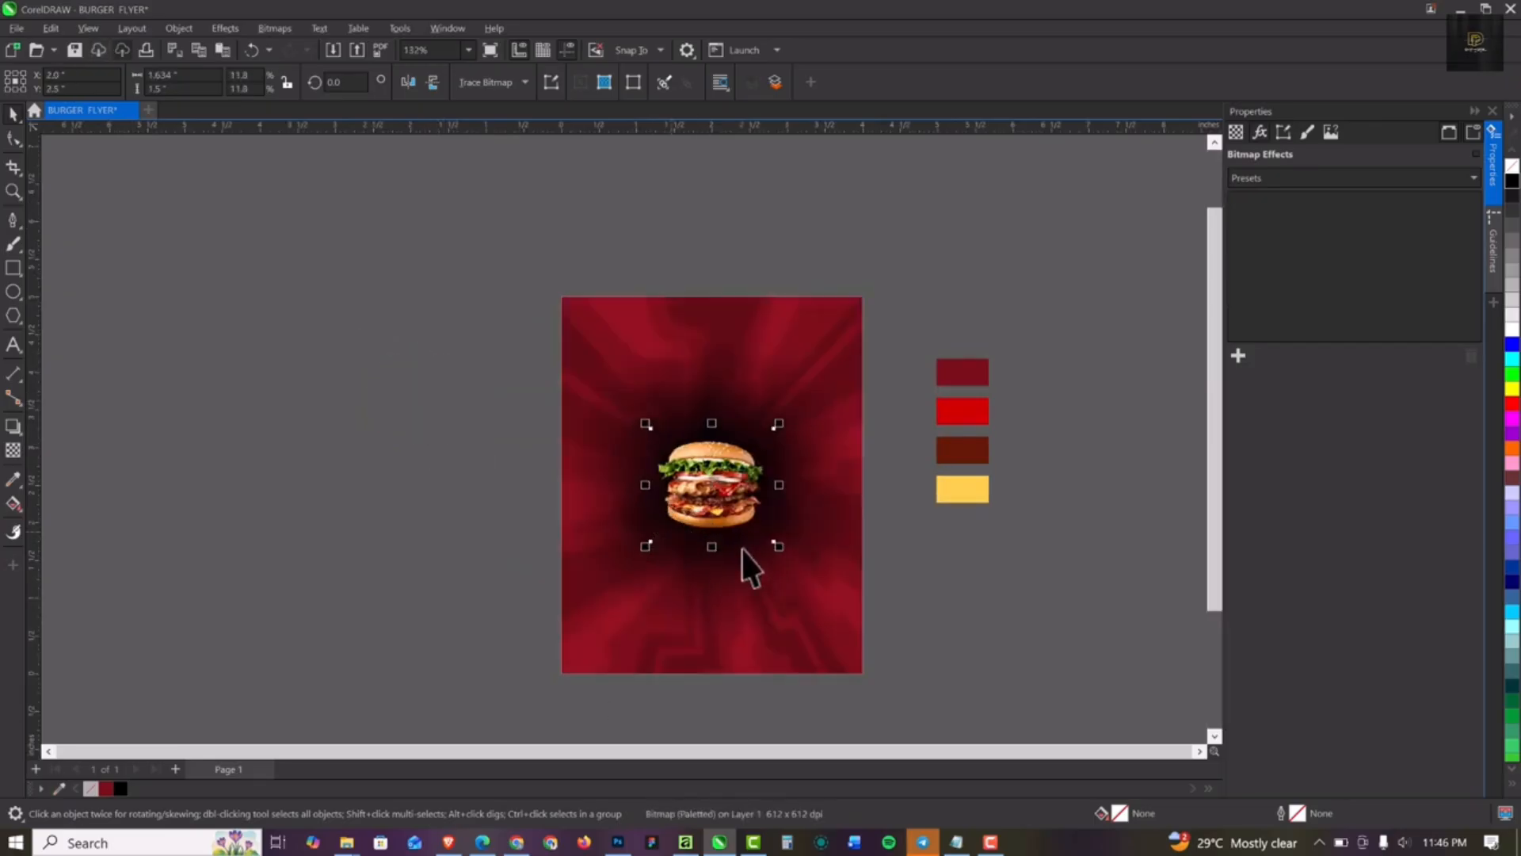
Step: Tilt the burger clockwise to about 345 degrees and enlarge it to about 2.84 by 2.7 inches around its centre
scroll(735, 495, "up", 2)
left_click(732, 490)
left_click_drag(803, 373, 811, 437)
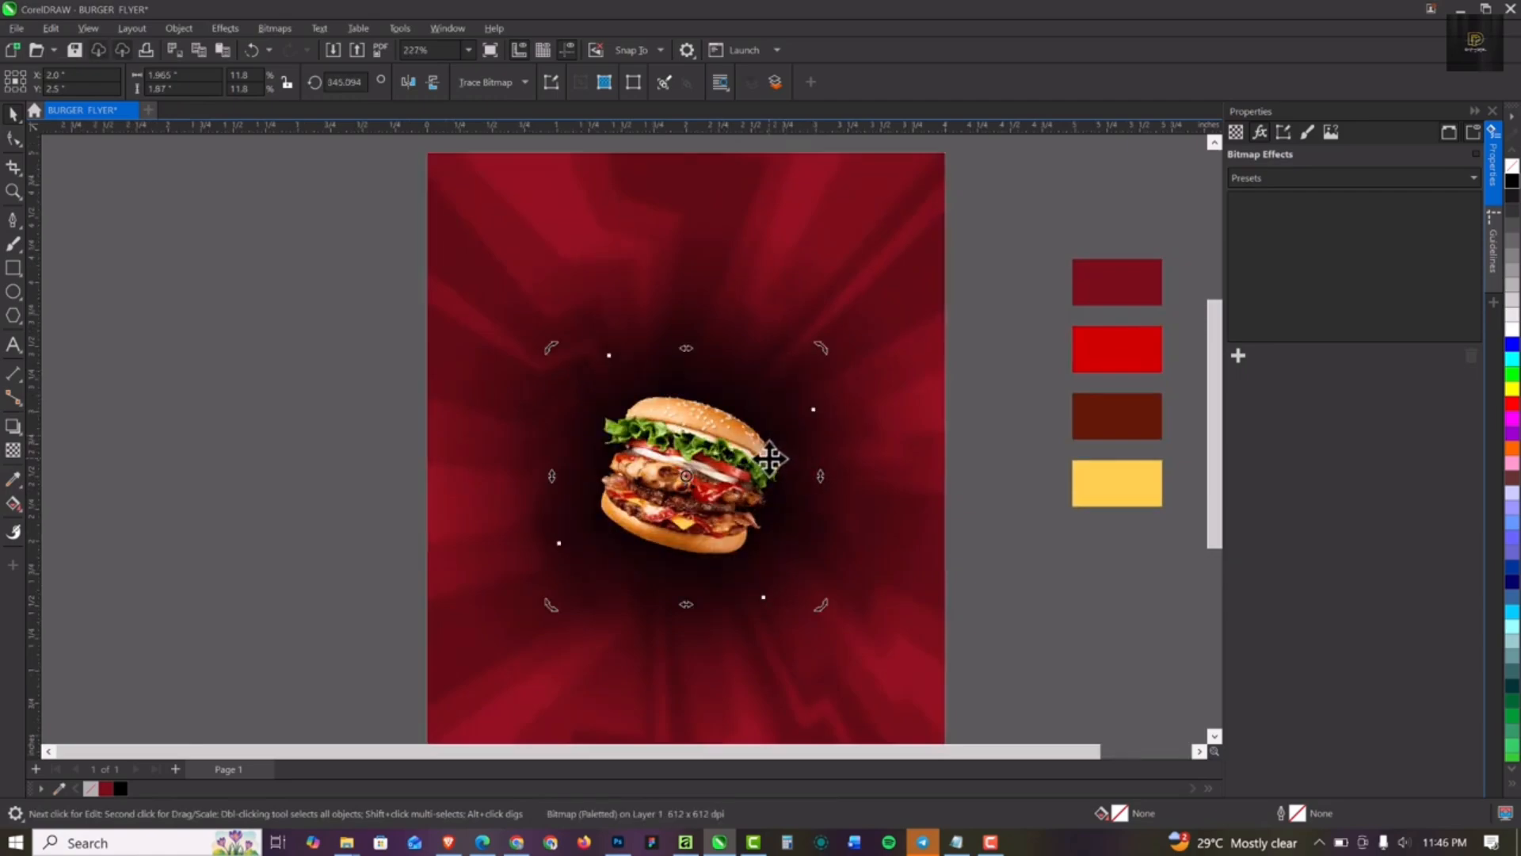
left_click(733, 459)
left_click_drag(819, 343, 882, 264)
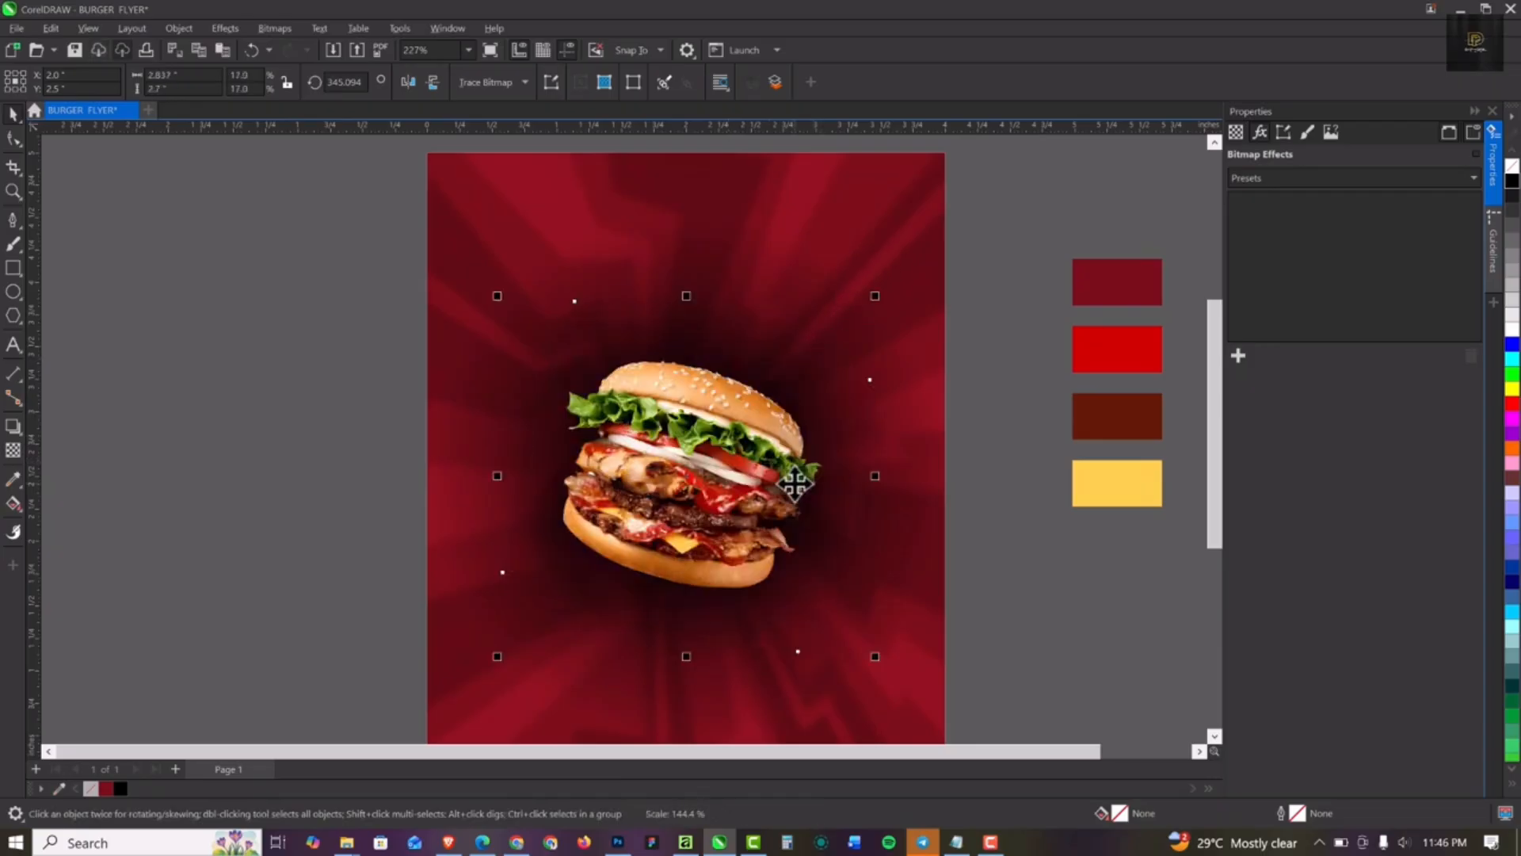
Step: Ease the burger's tilt to about 349 degrees and enlarge it to about 3.08 by 2.9 inches
left_click(747, 418)
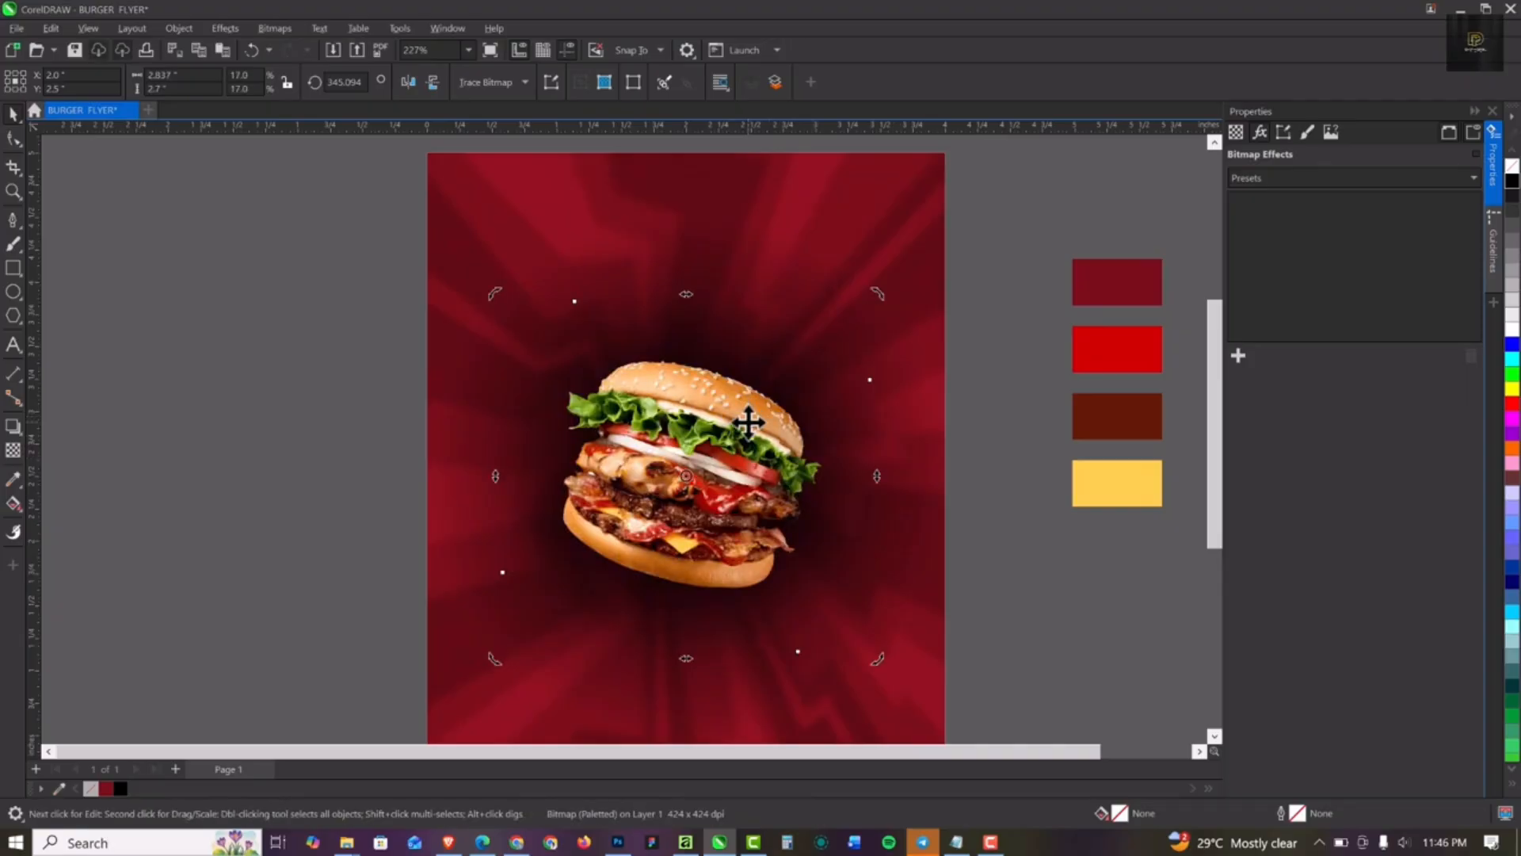
left_click_drag(889, 290, 887, 291)
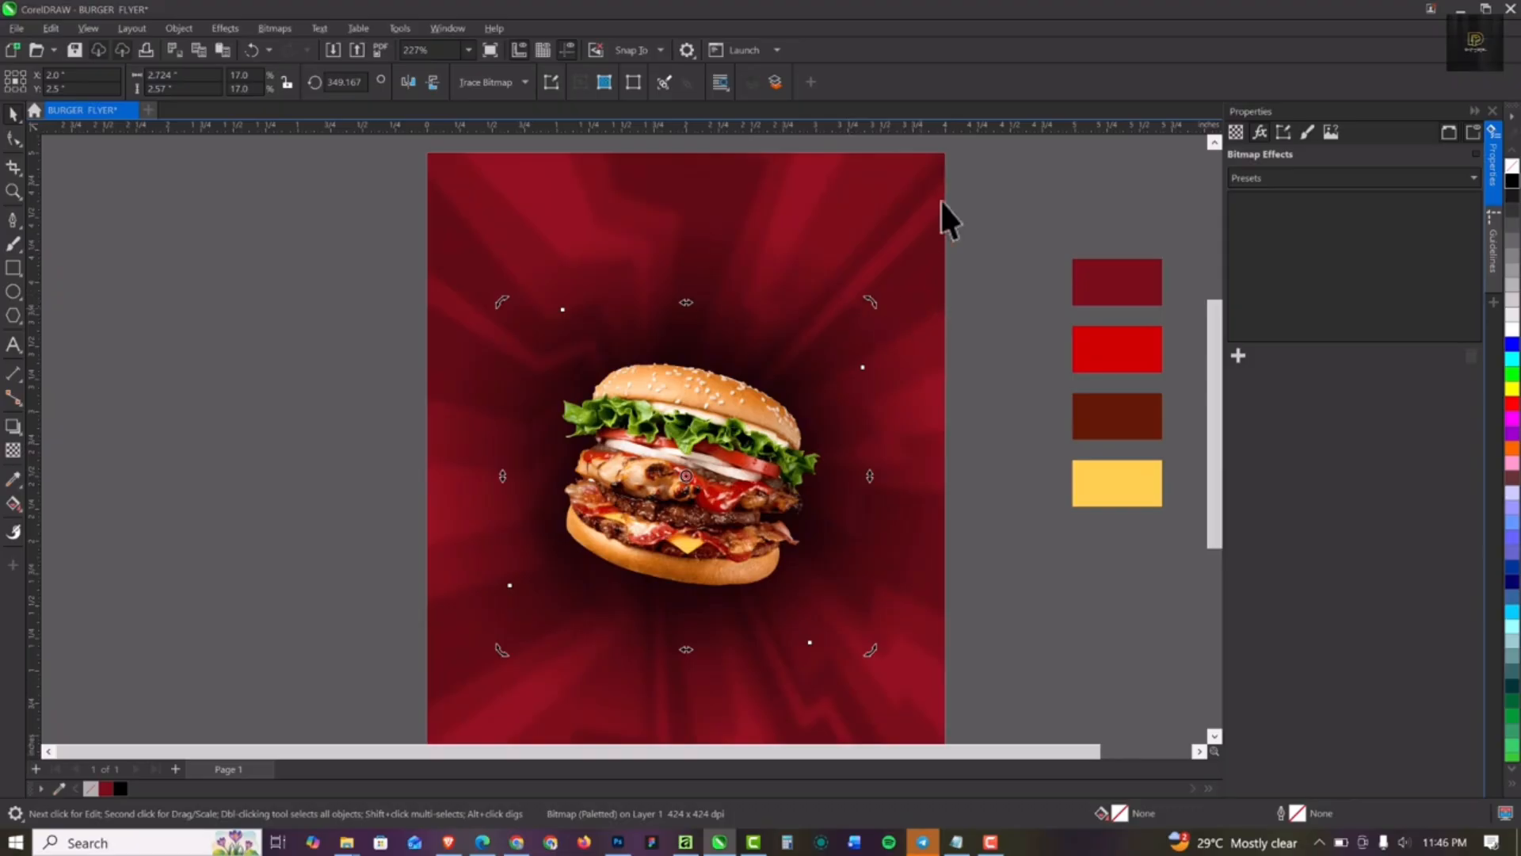
left_click(735, 426)
left_click_drag(866, 304, 886, 271)
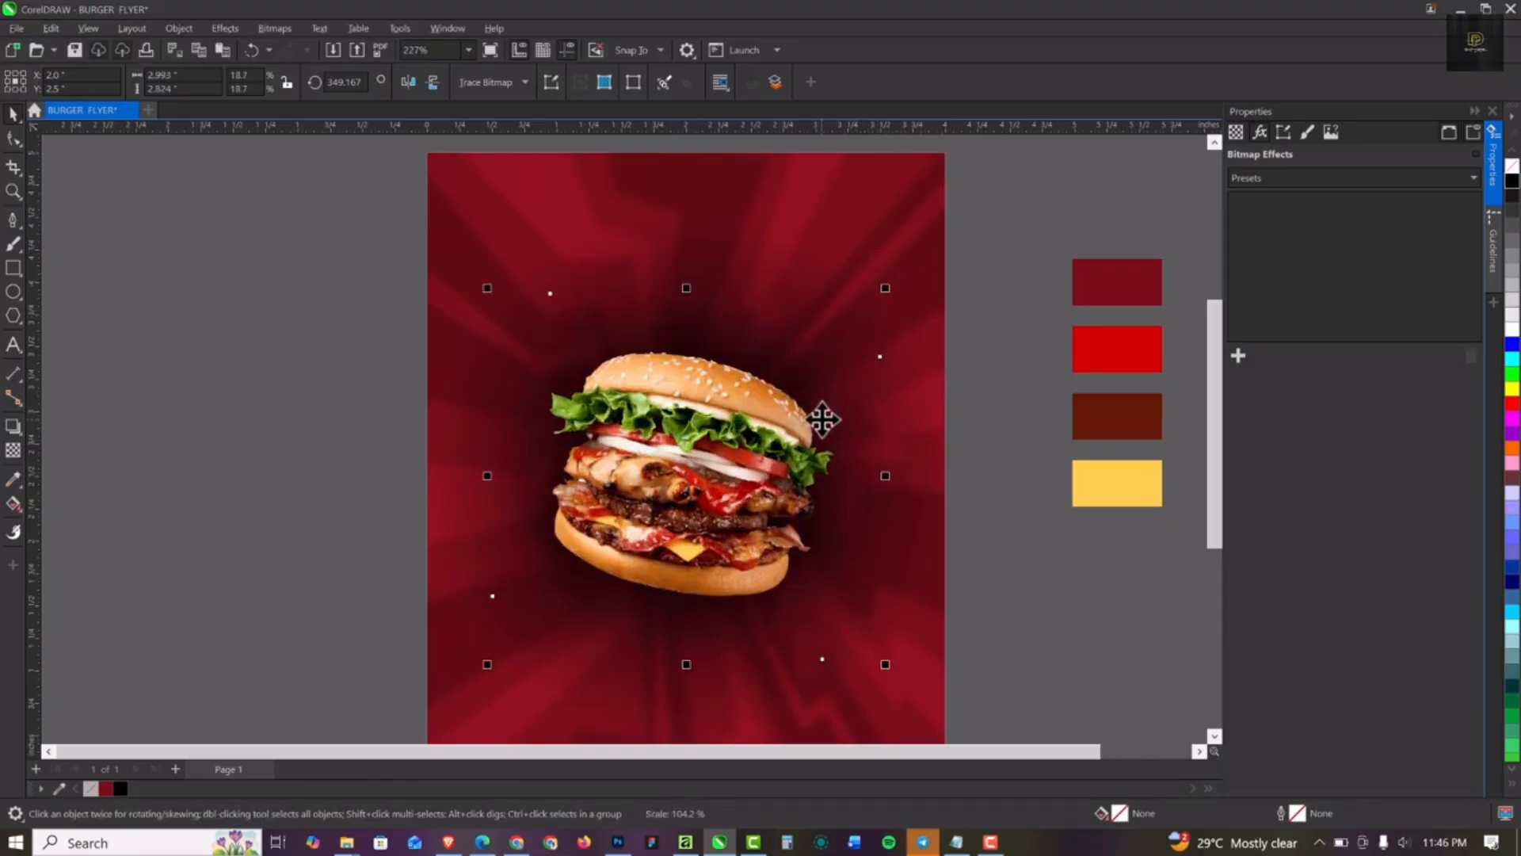
scroll(714, 288, "down", 1)
scroll(751, 415, "up", 1)
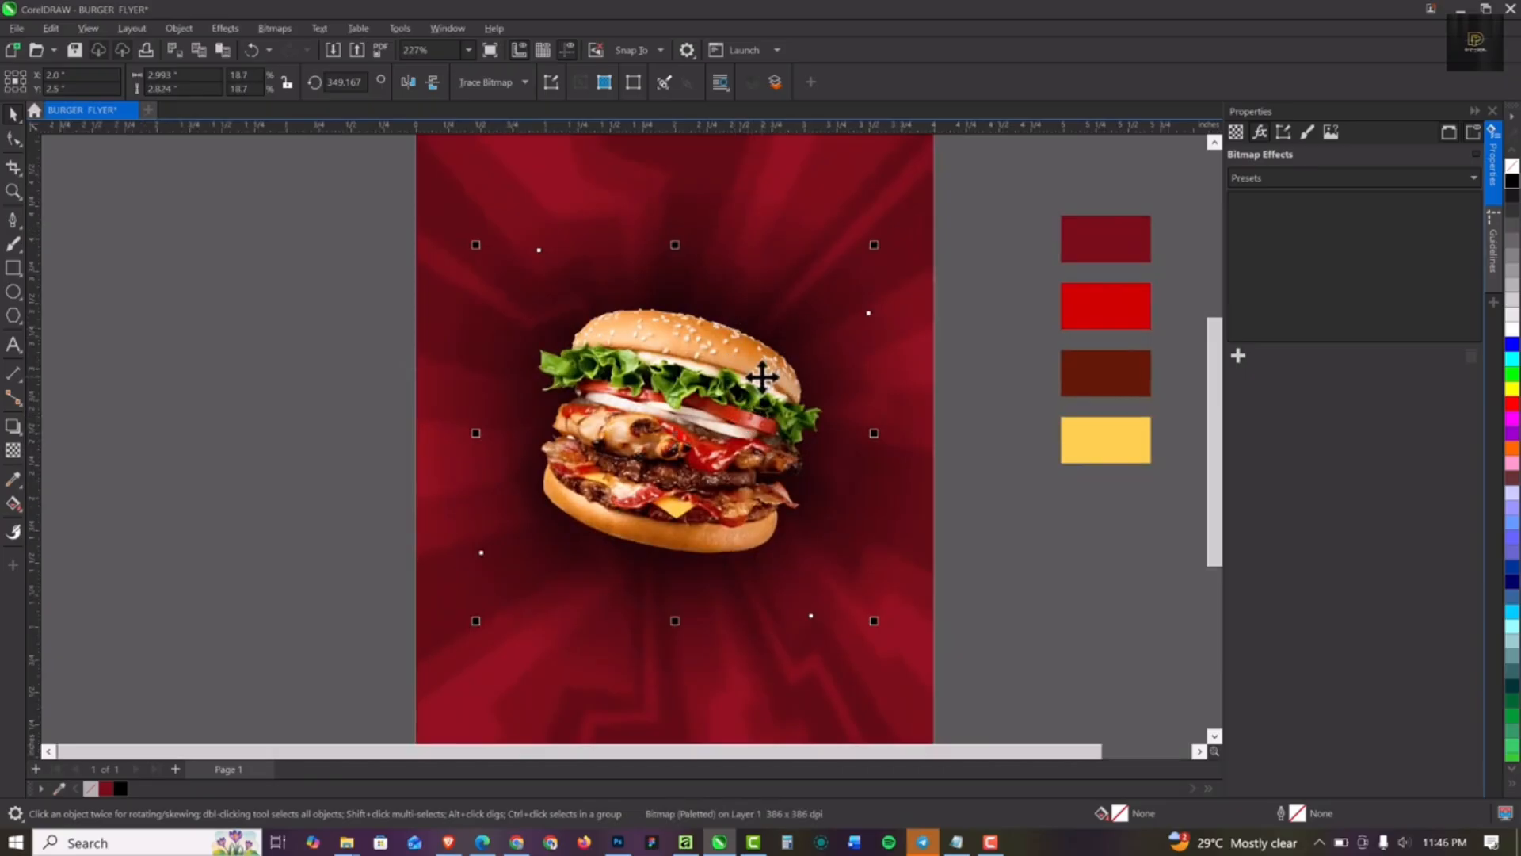
left_click_drag(875, 245, 879, 239)
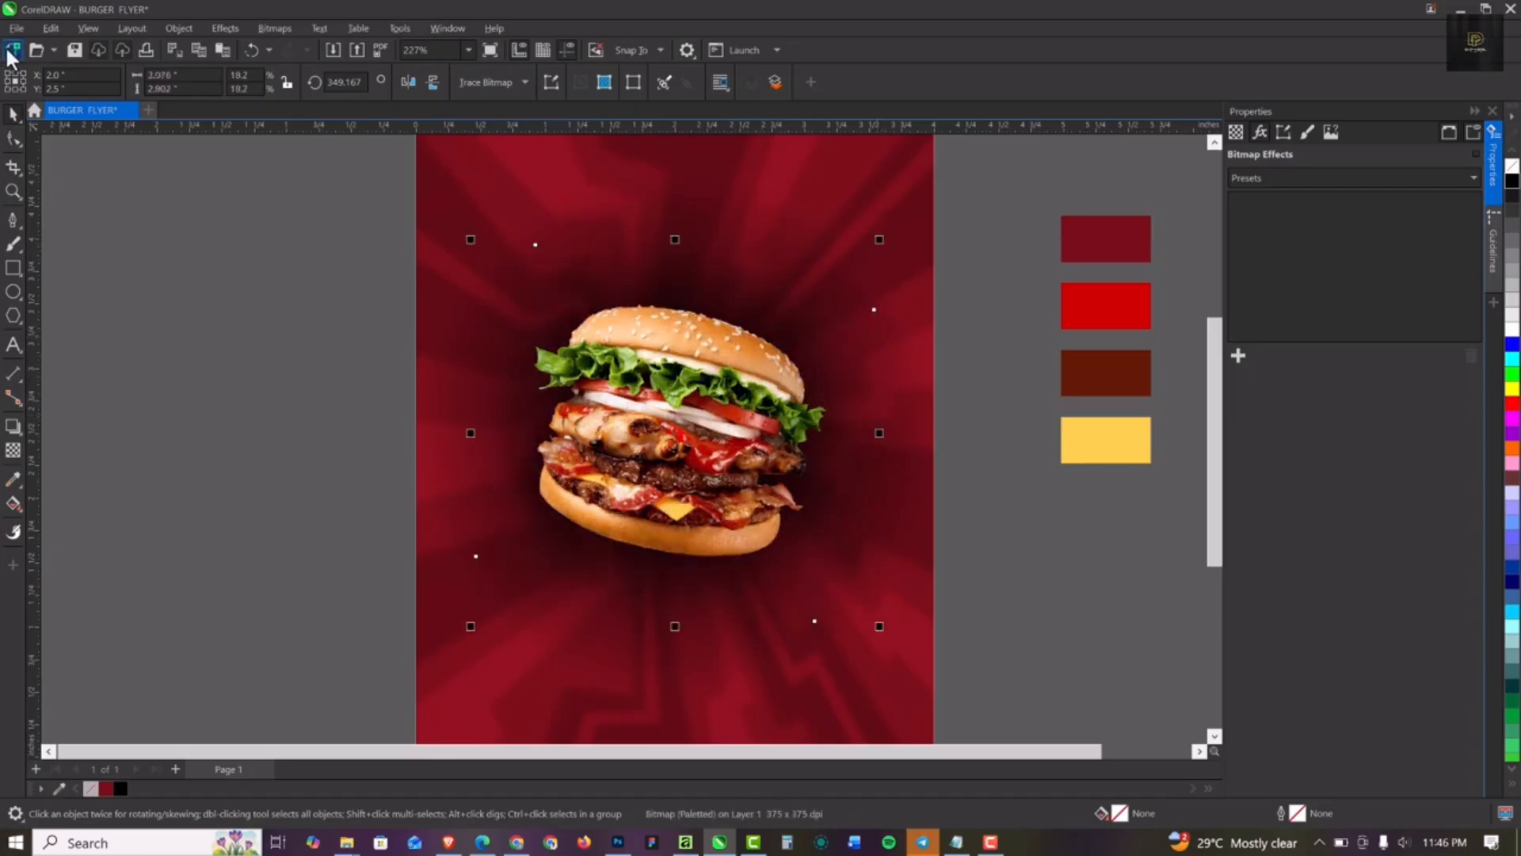
Step: Apply an Adjust effect to the burger bitmap and deselect it
left_click(226, 29)
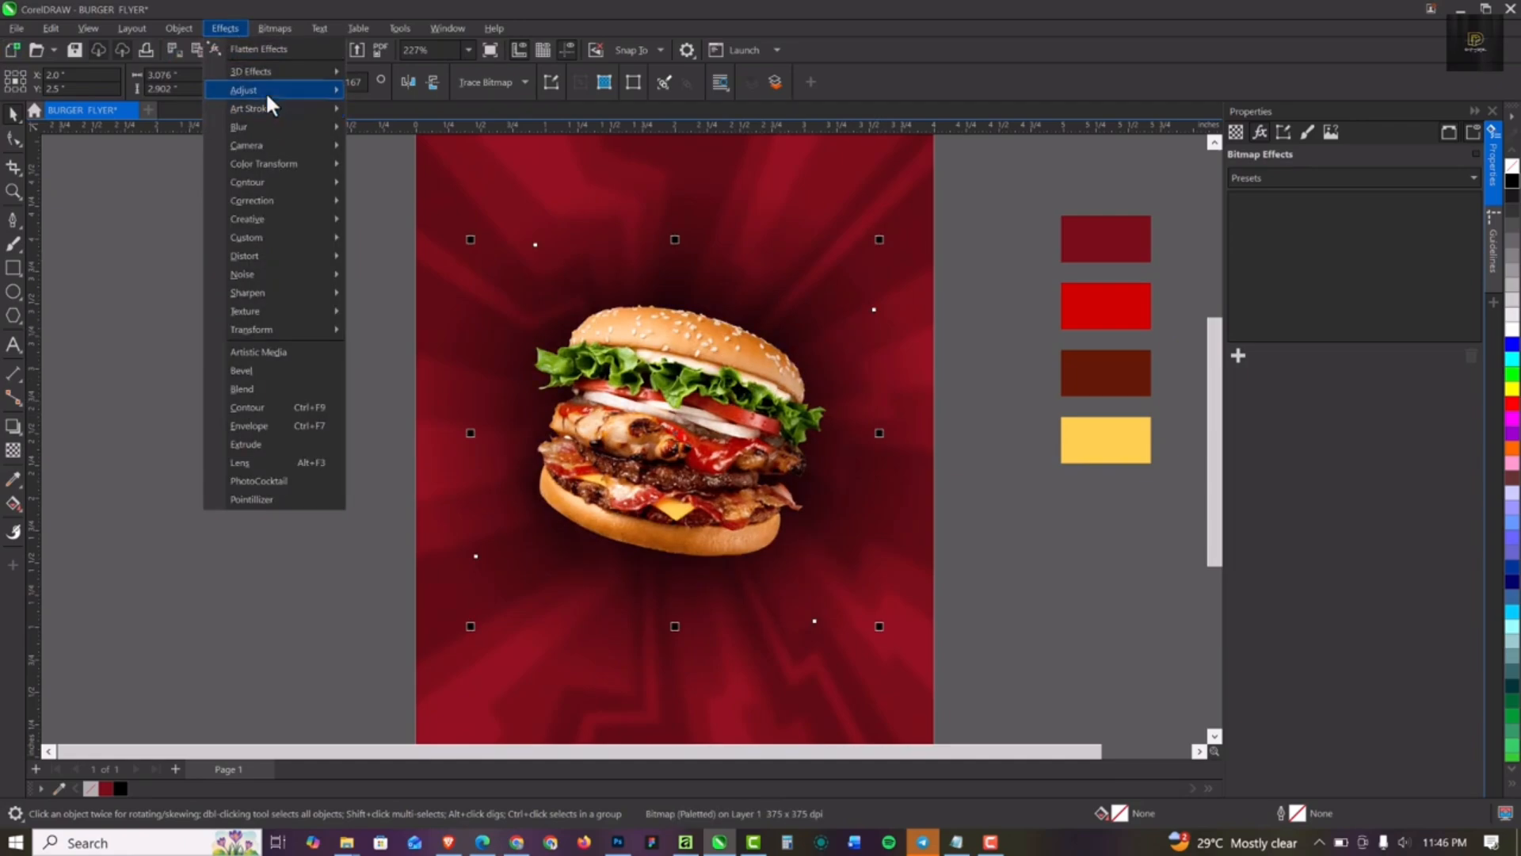
mouse_move(267, 94)
left_click(461, 93)
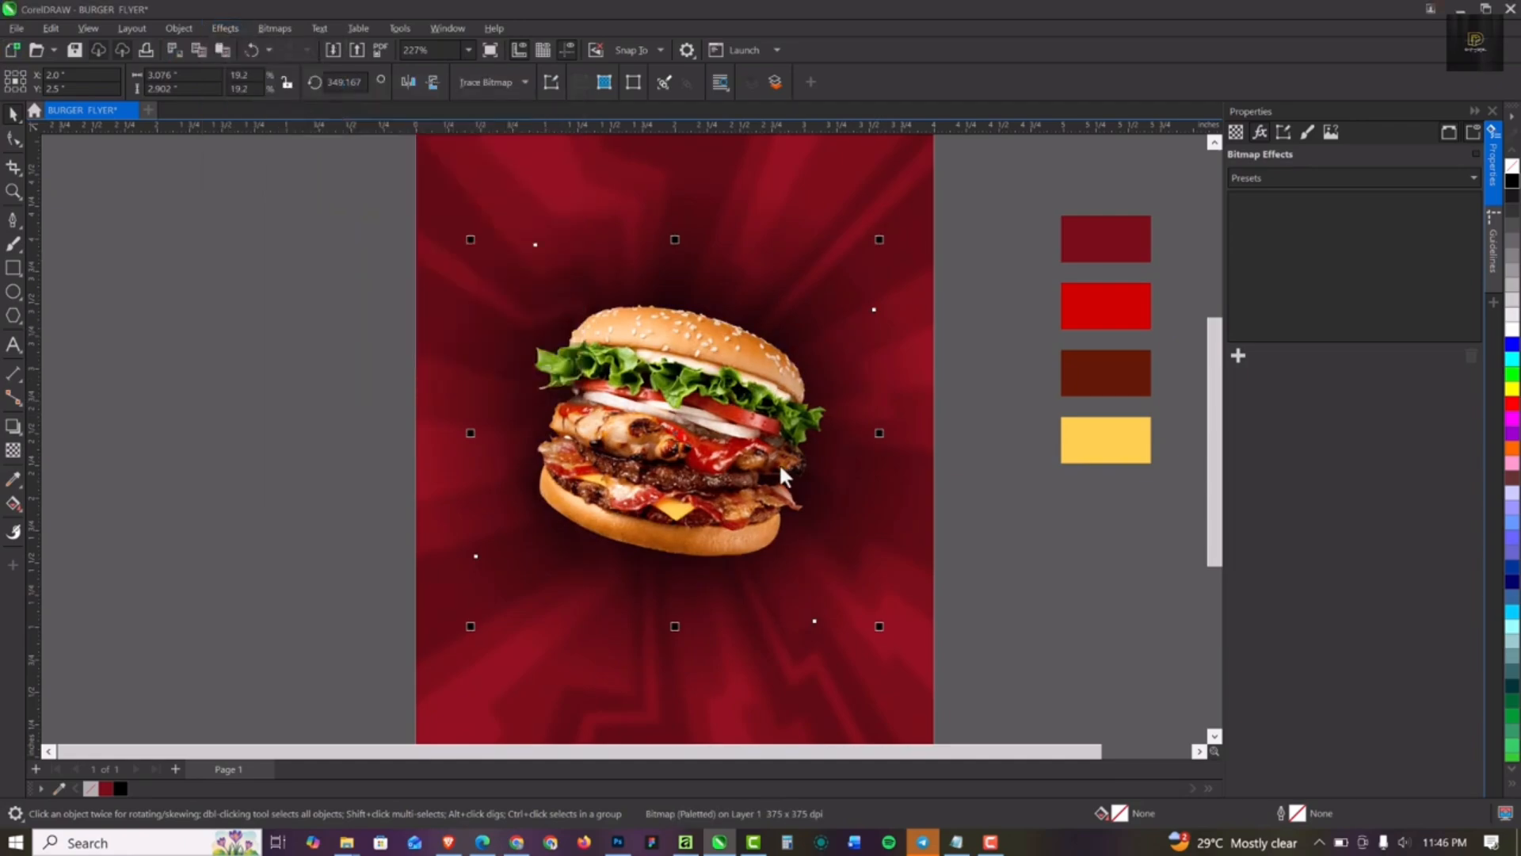
left_click(907, 464)
left_click(224, 269)
Step: Move the burger slightly lower on the page, to about X 2.03 and Y 2.385 inches
left_click(668, 383)
scroll(668, 383, "down", 2)
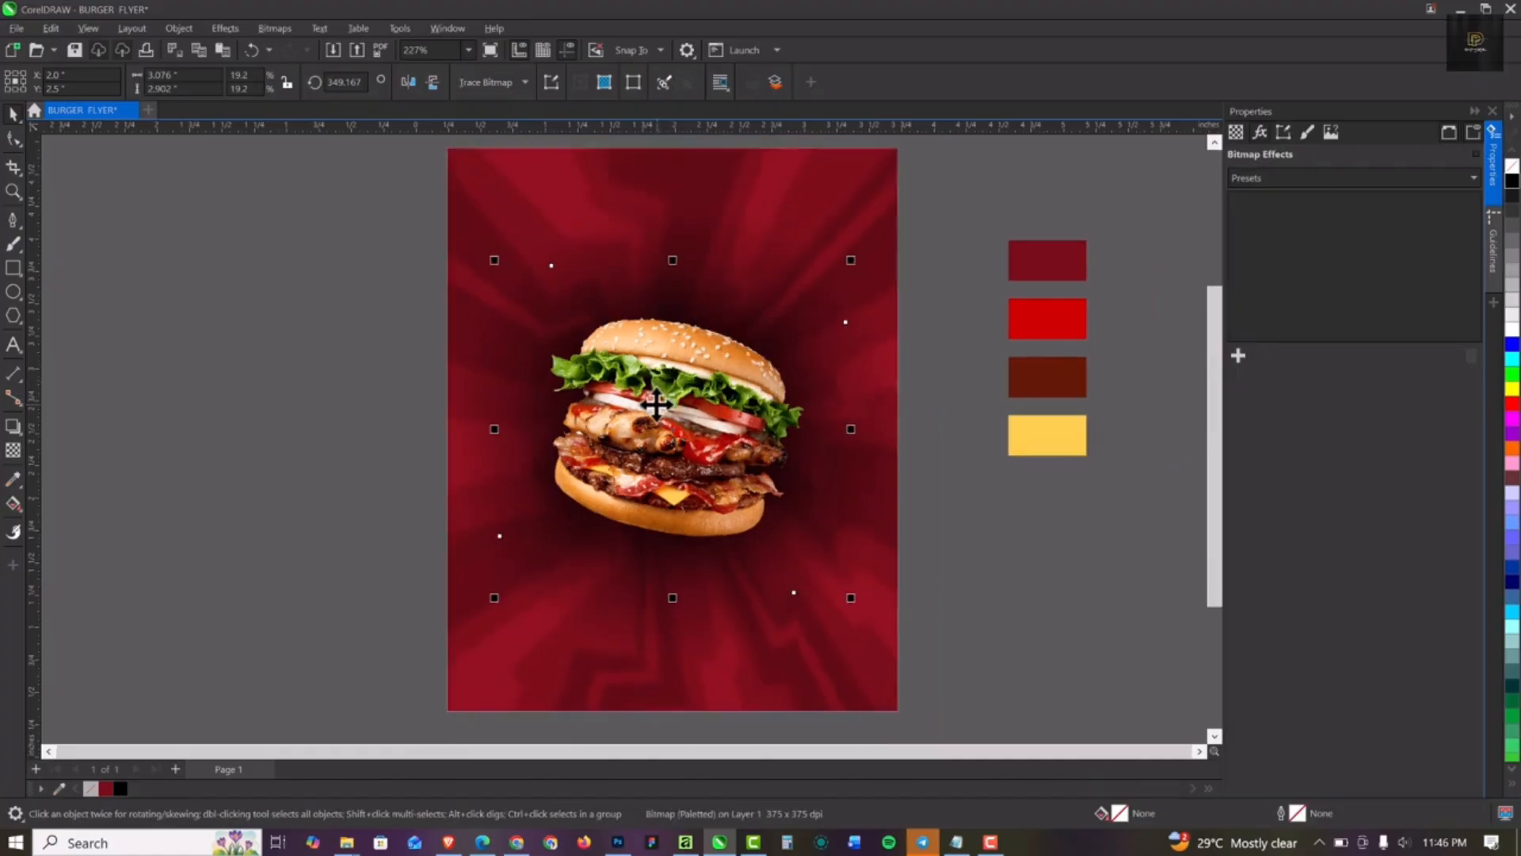
left_click_drag(654, 426, 658, 437)
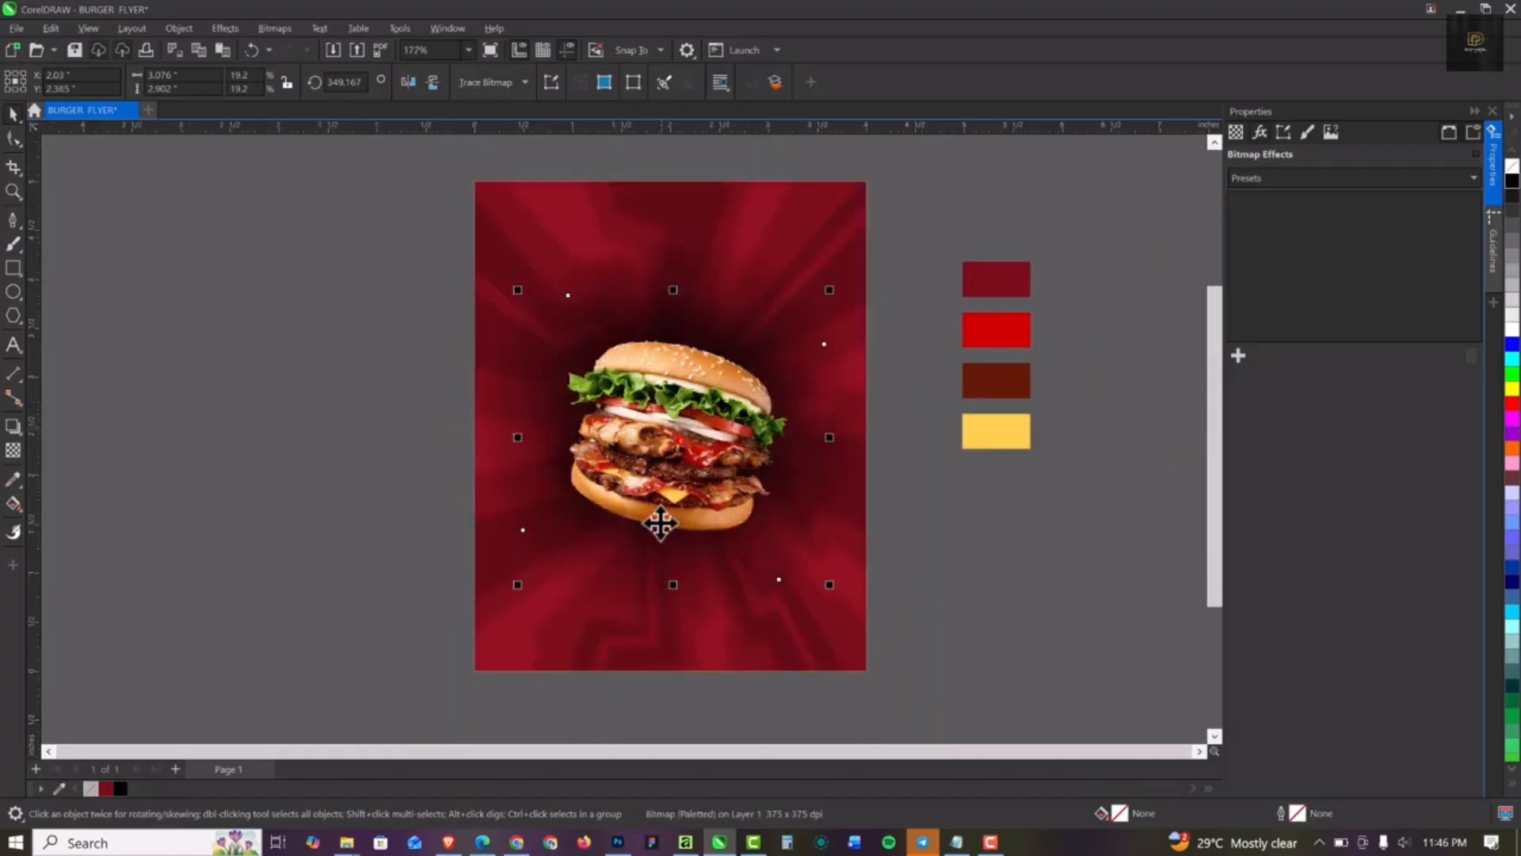
Step: Bring TEXT 1 from the SPICY BURGER folder in above the burger and TEXT 2 below it
left_click(346, 841)
left_click(430, 758)
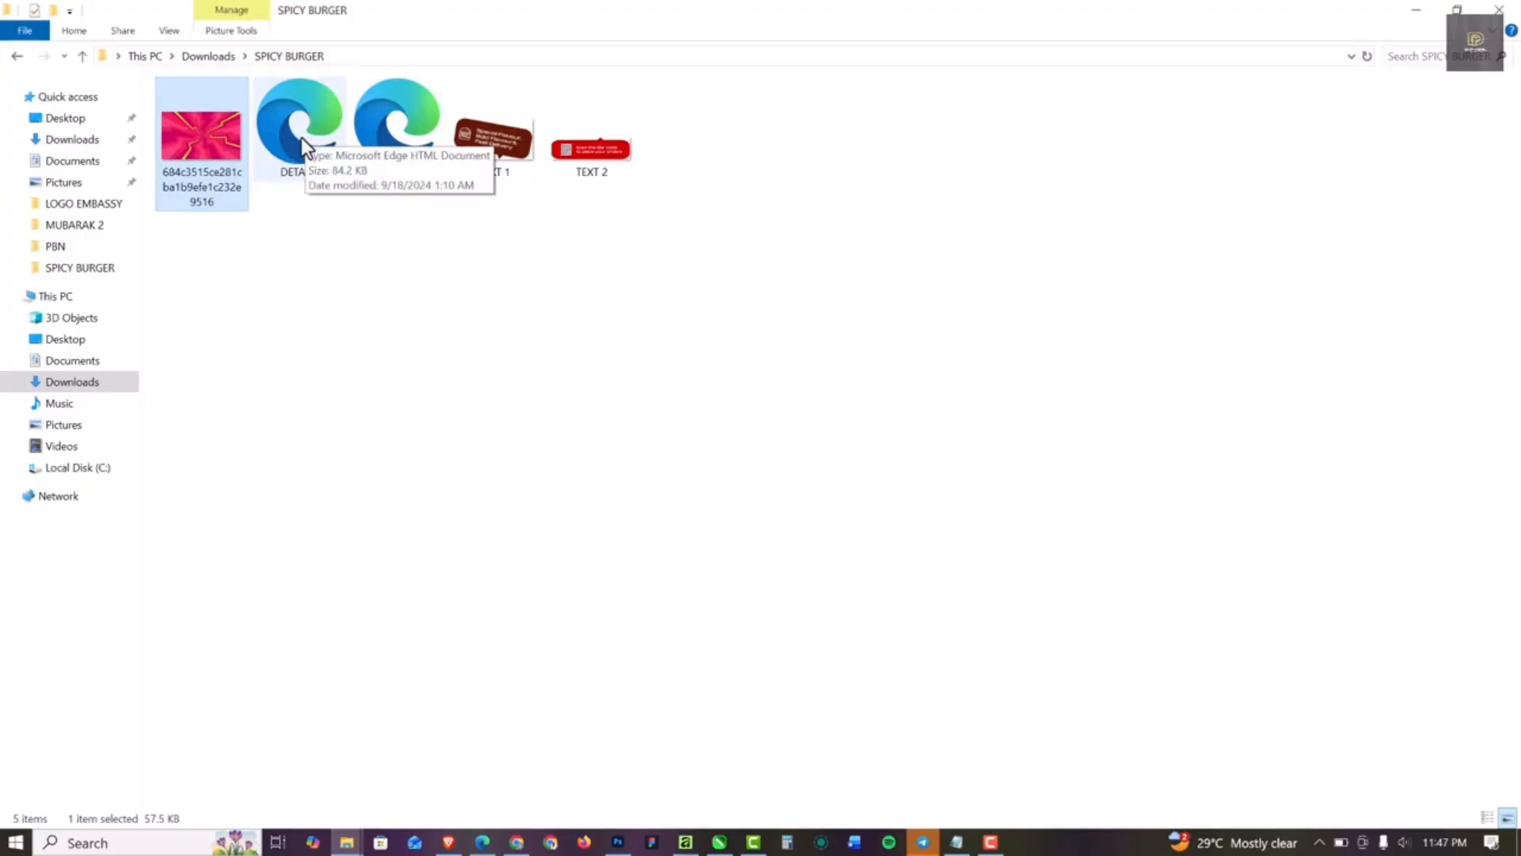
left_click_drag(497, 136, 677, 306)
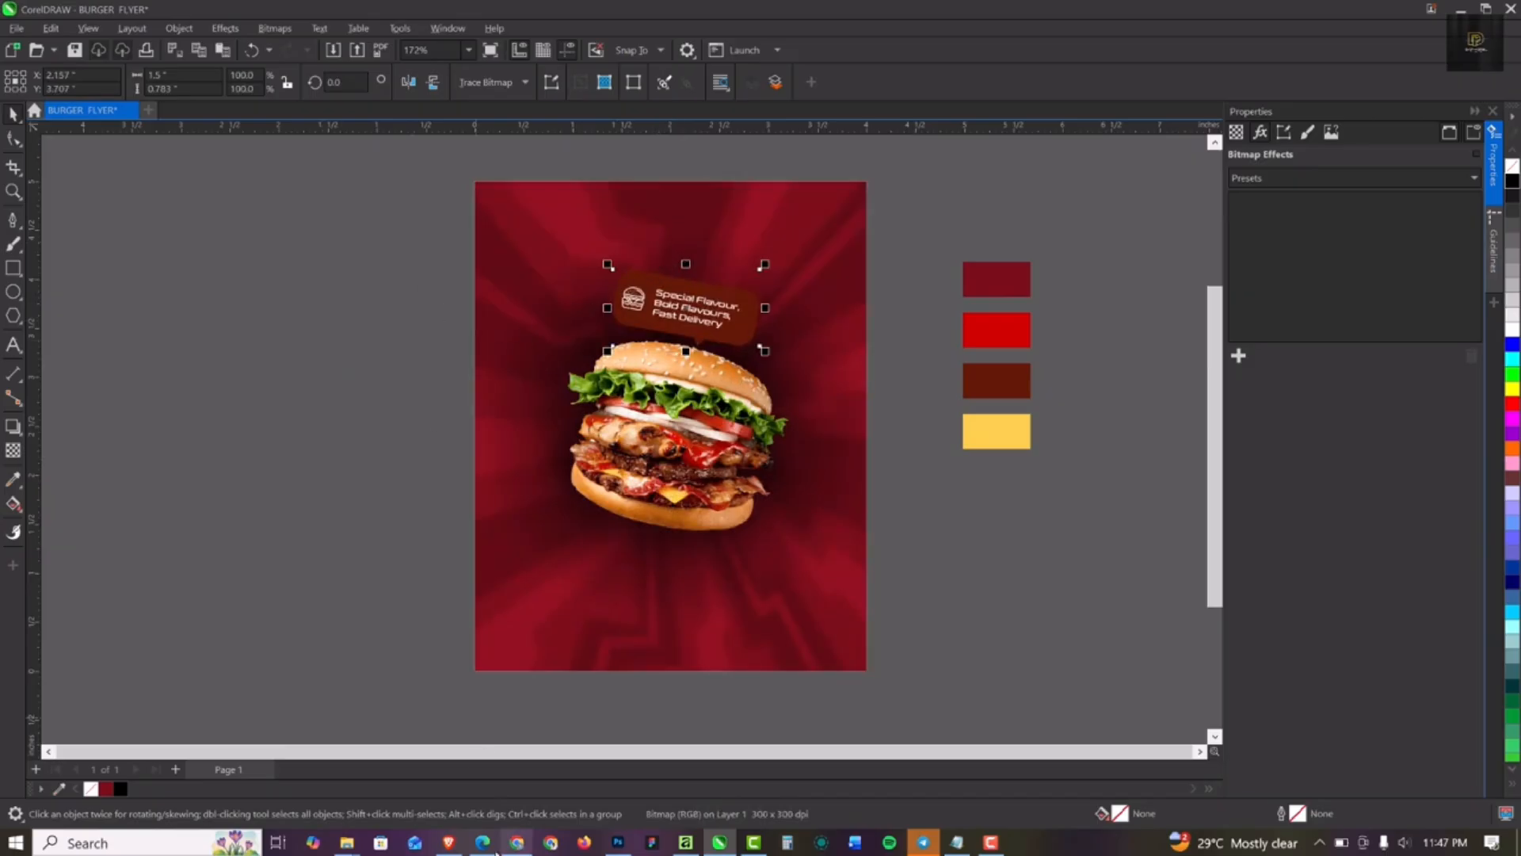
mouse_move(349, 843)
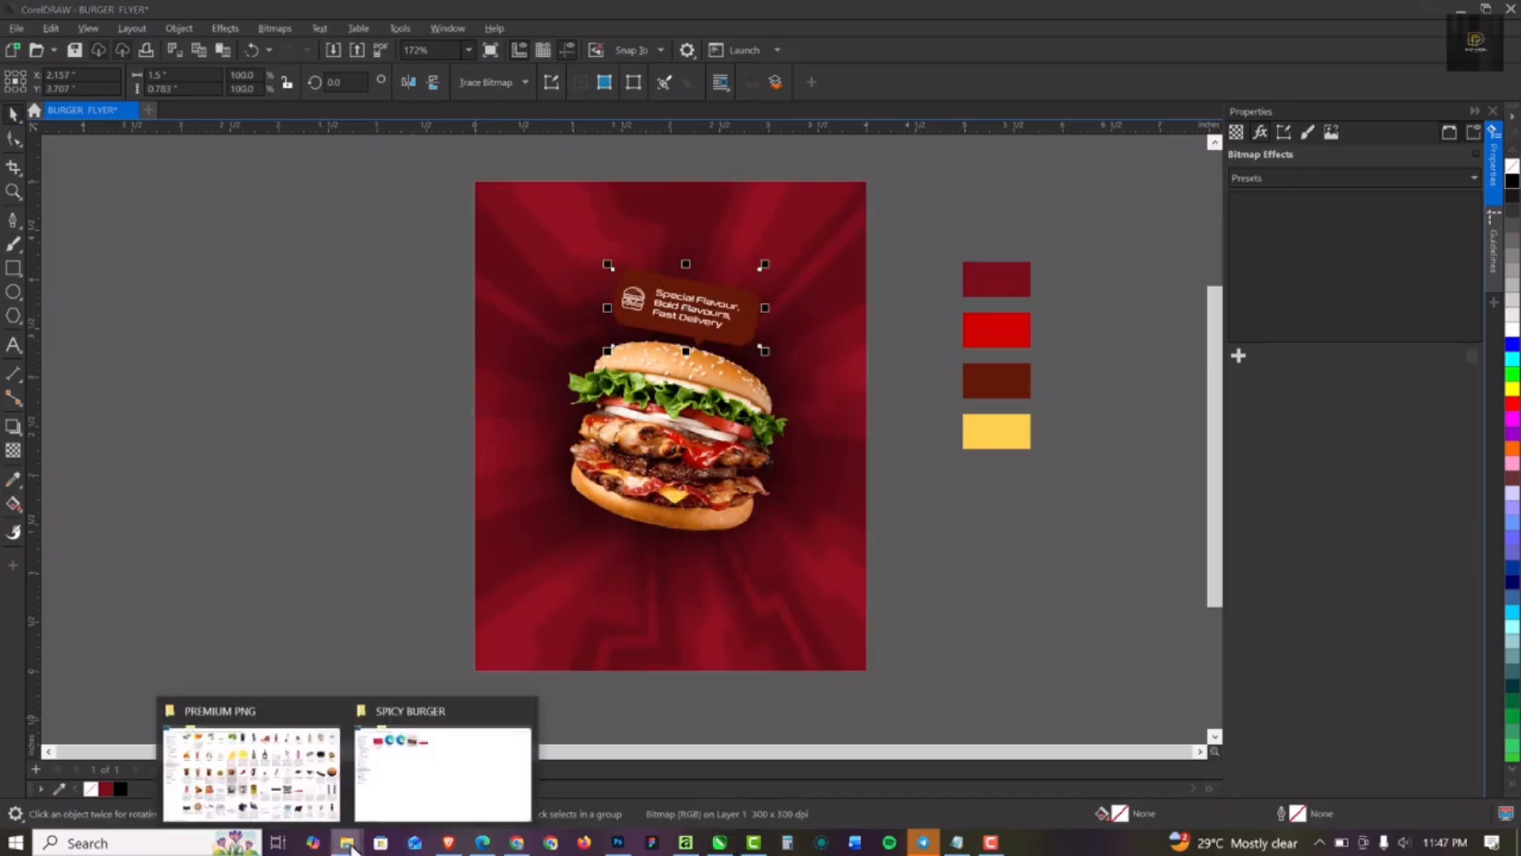
left_click(426, 775)
left_click_drag(596, 158, 665, 601)
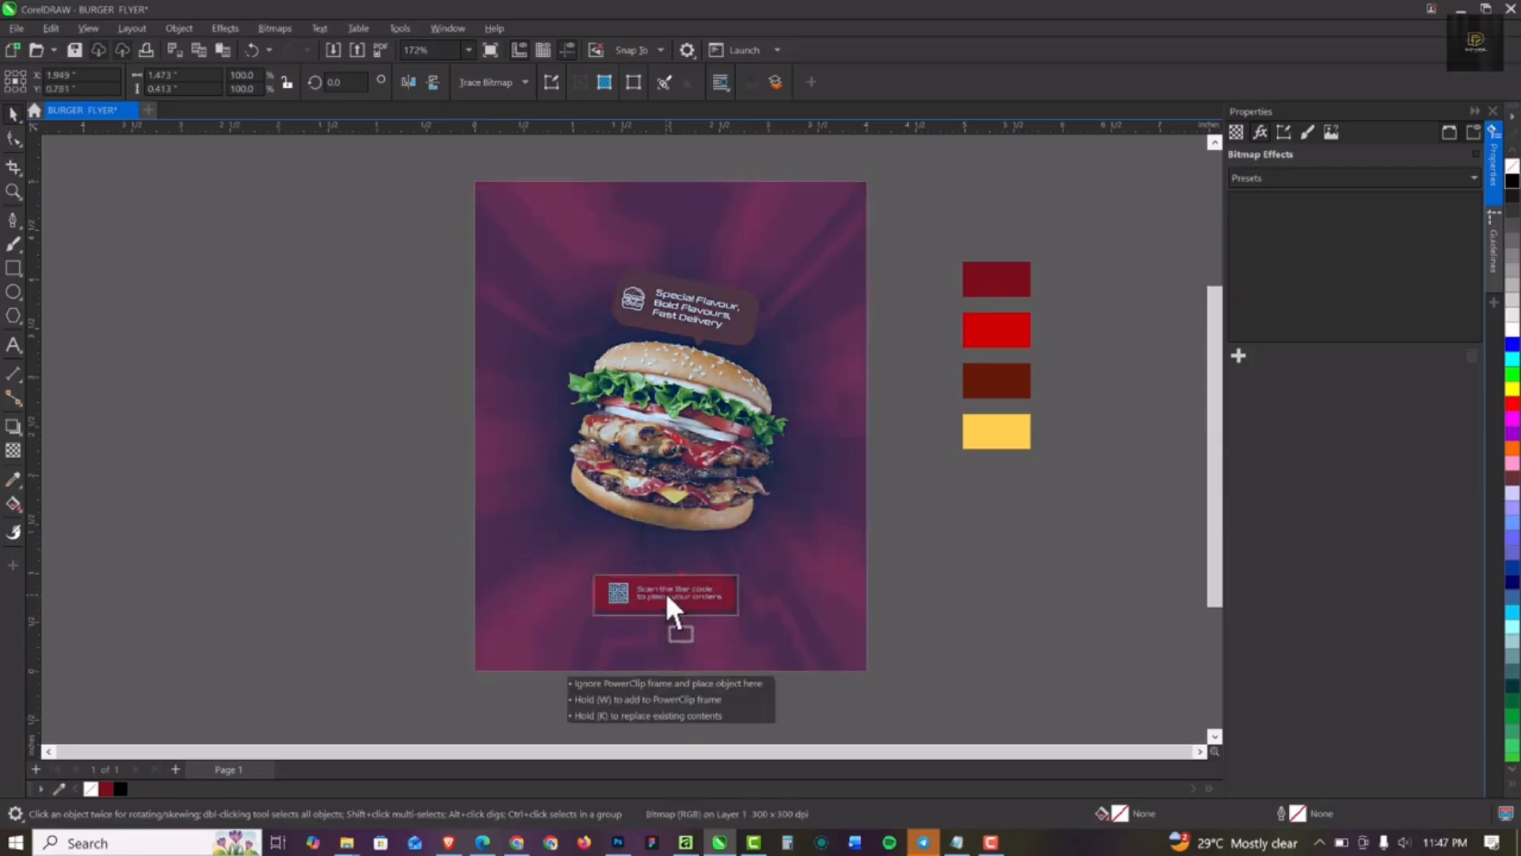
Step: Add the artistic text "SPICY BURGER" on two lines beside the burger, partly off the page
scroll(660, 616, "up", 2)
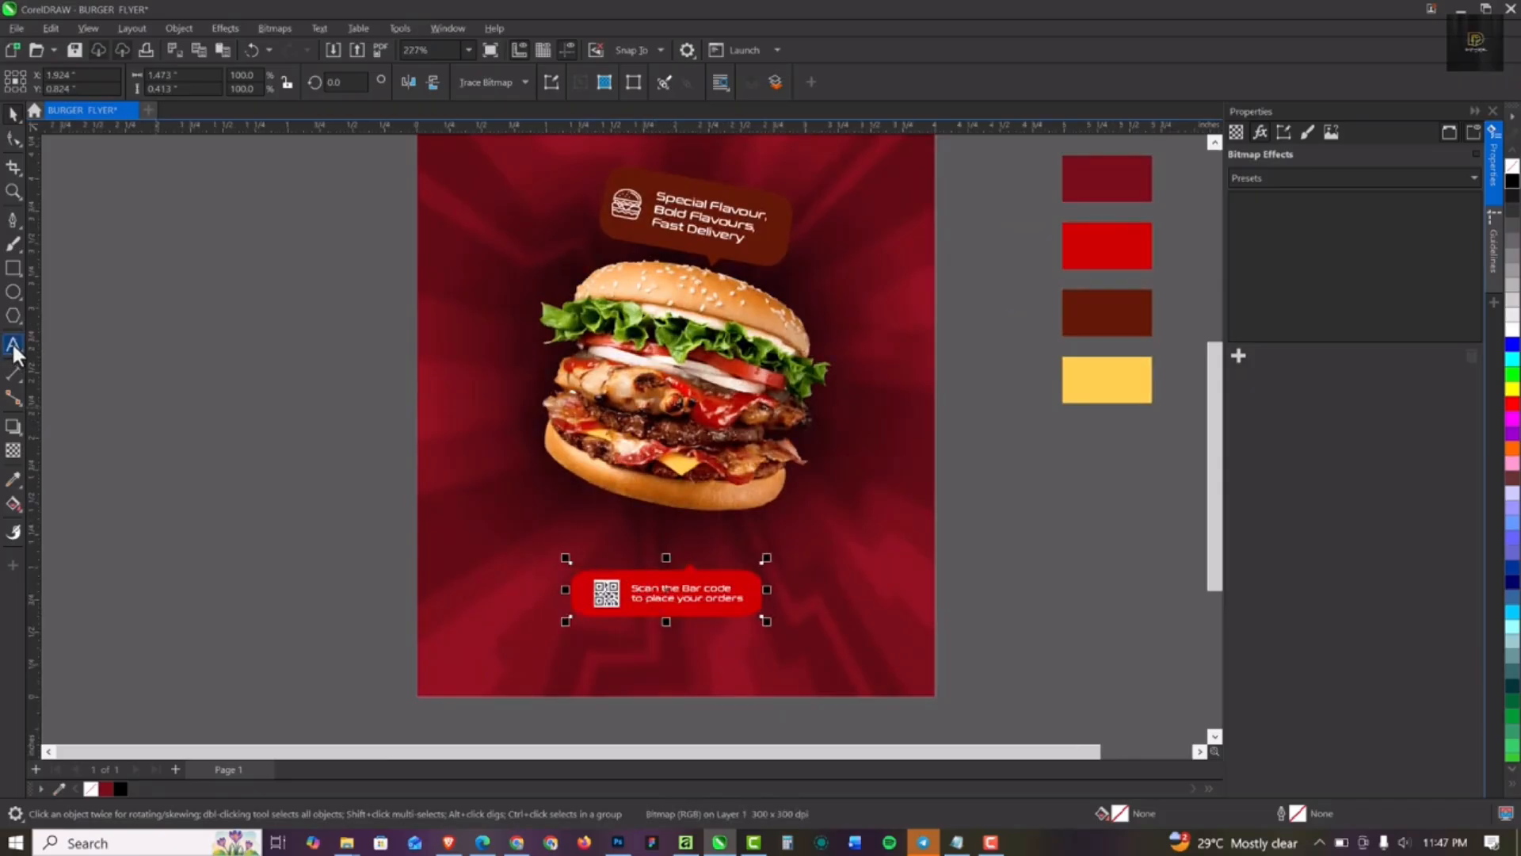
left_click(14, 346)
left_click(292, 434)
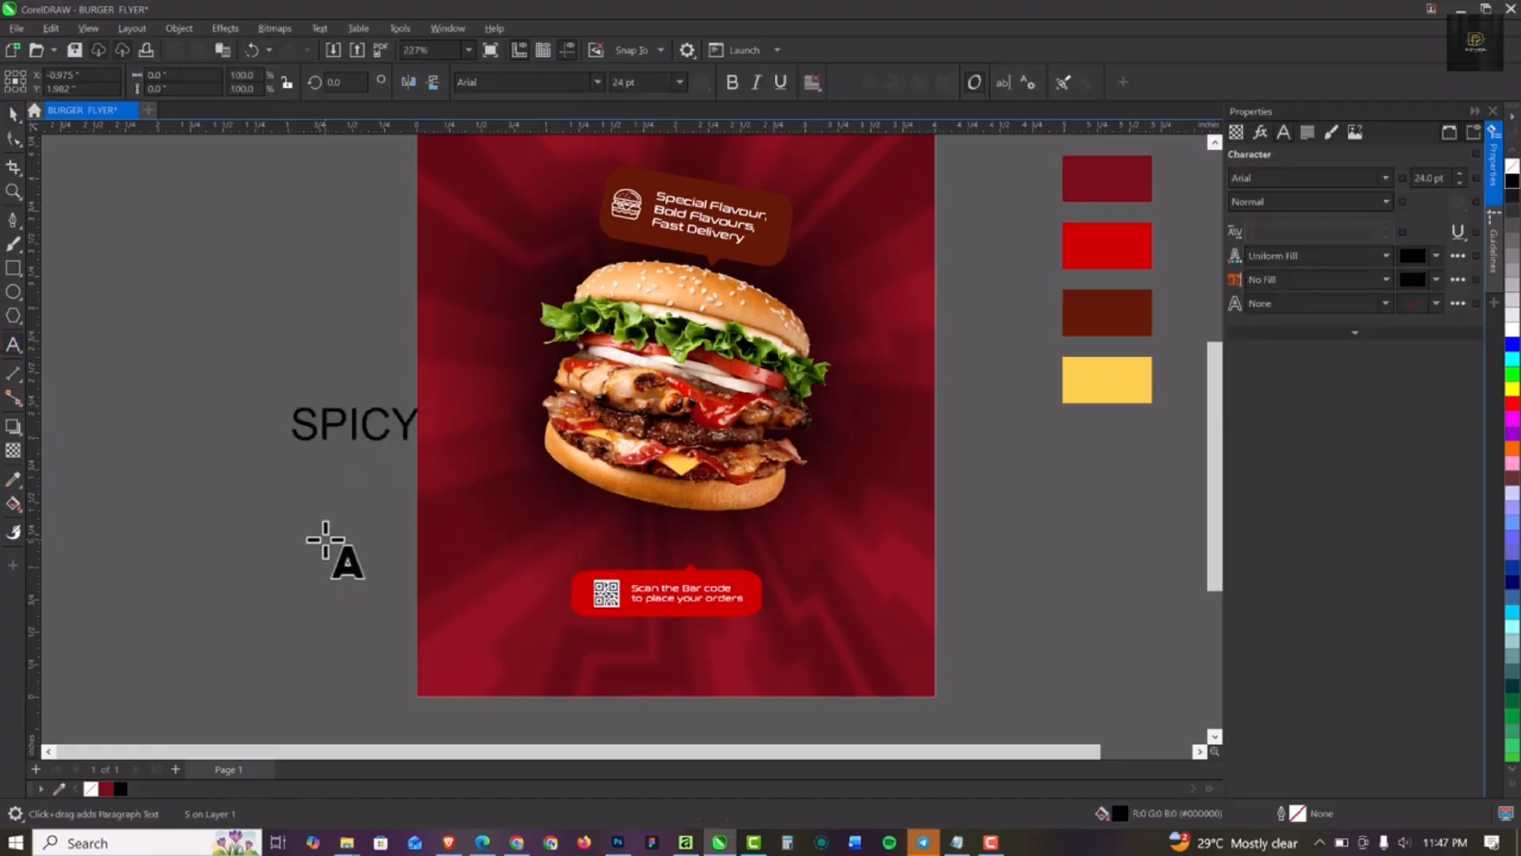
type("SPICY BURGER")
key("ctrl+space")
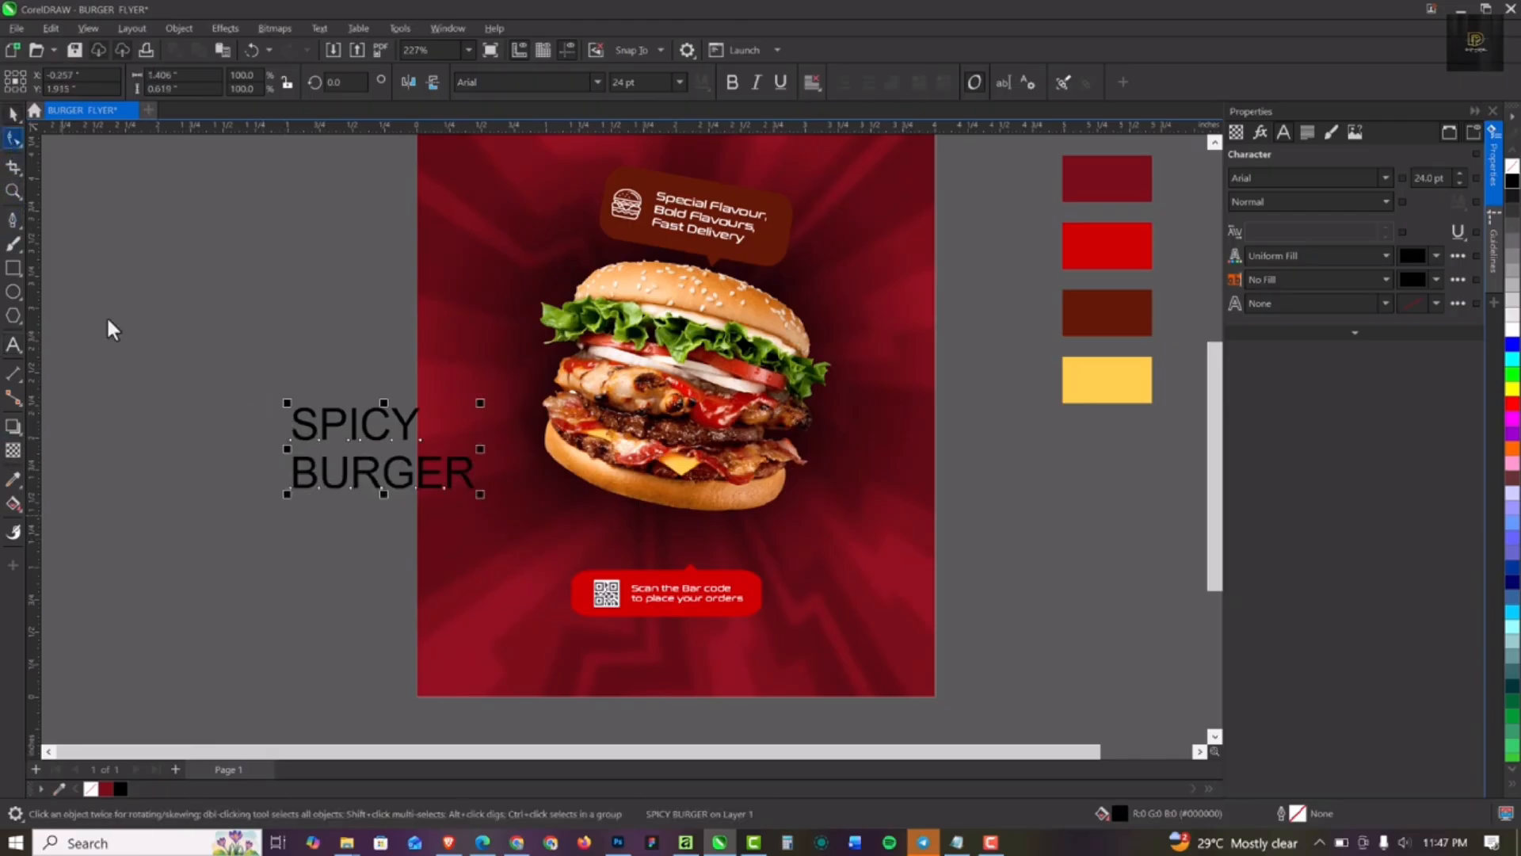
Step: Tighten the line spacing and letter spacing of the SPICY BURGER text
left_click_drag(286, 495, 285, 467)
left_click_drag(487, 483, 453, 472)
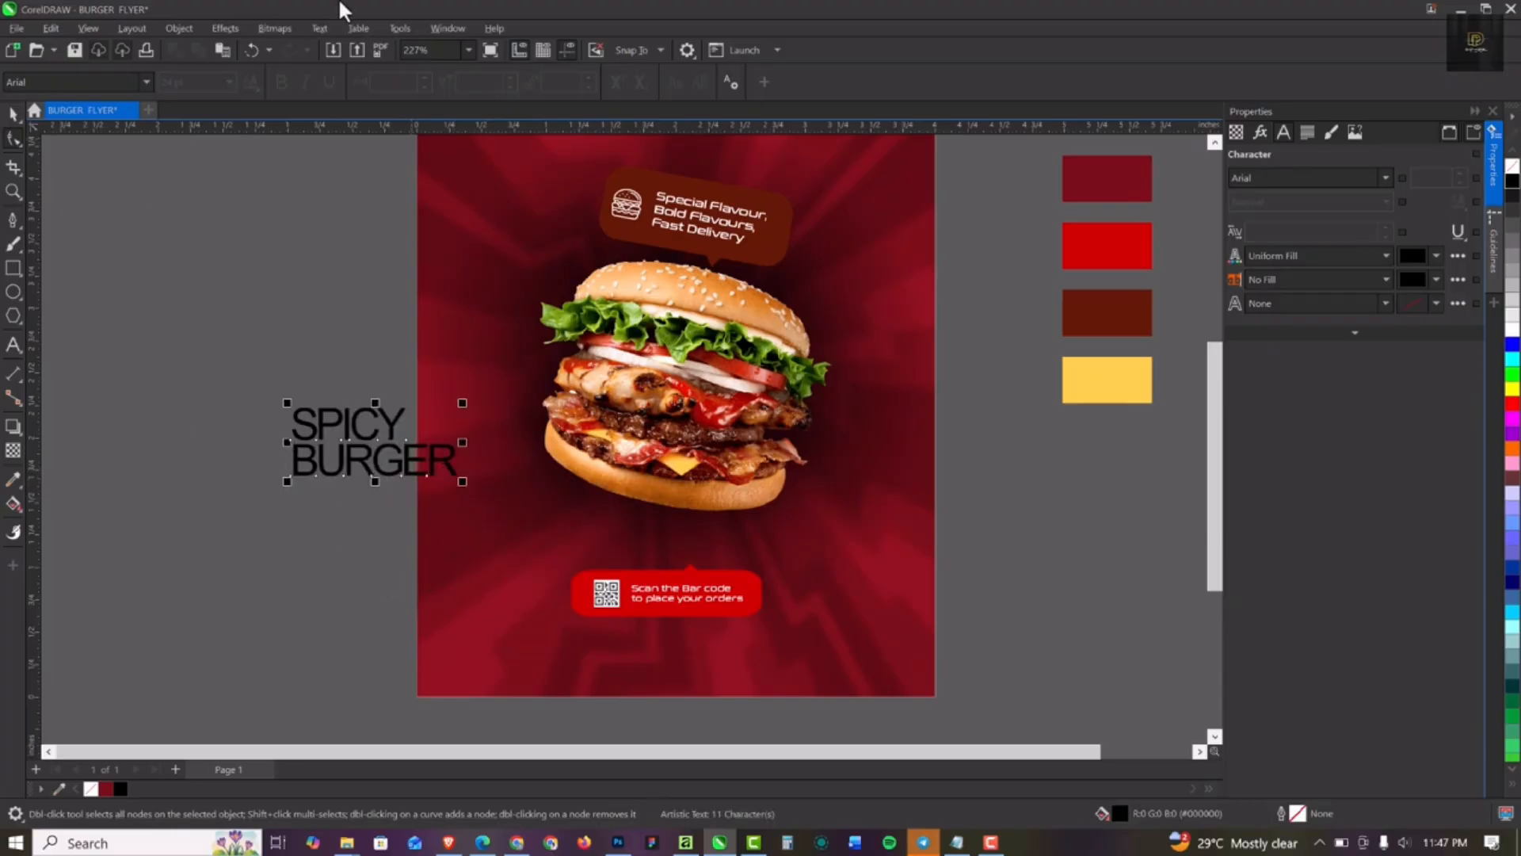
key("space")
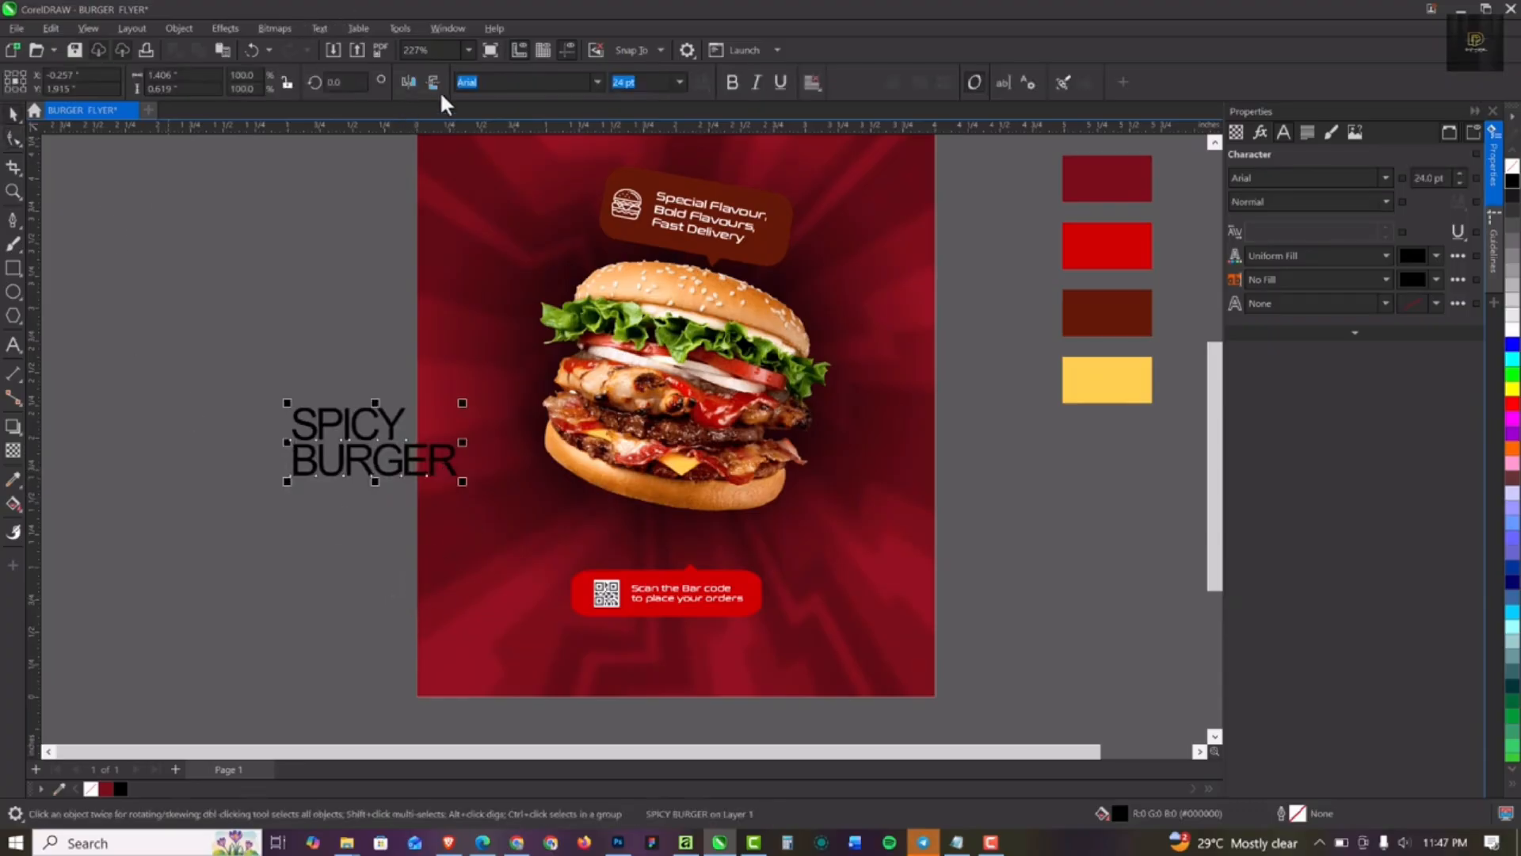
Step: Set the SPICY BURGER text's font to Unnamed Black
left_click(596, 83)
left_click(595, 83)
left_click(596, 83)
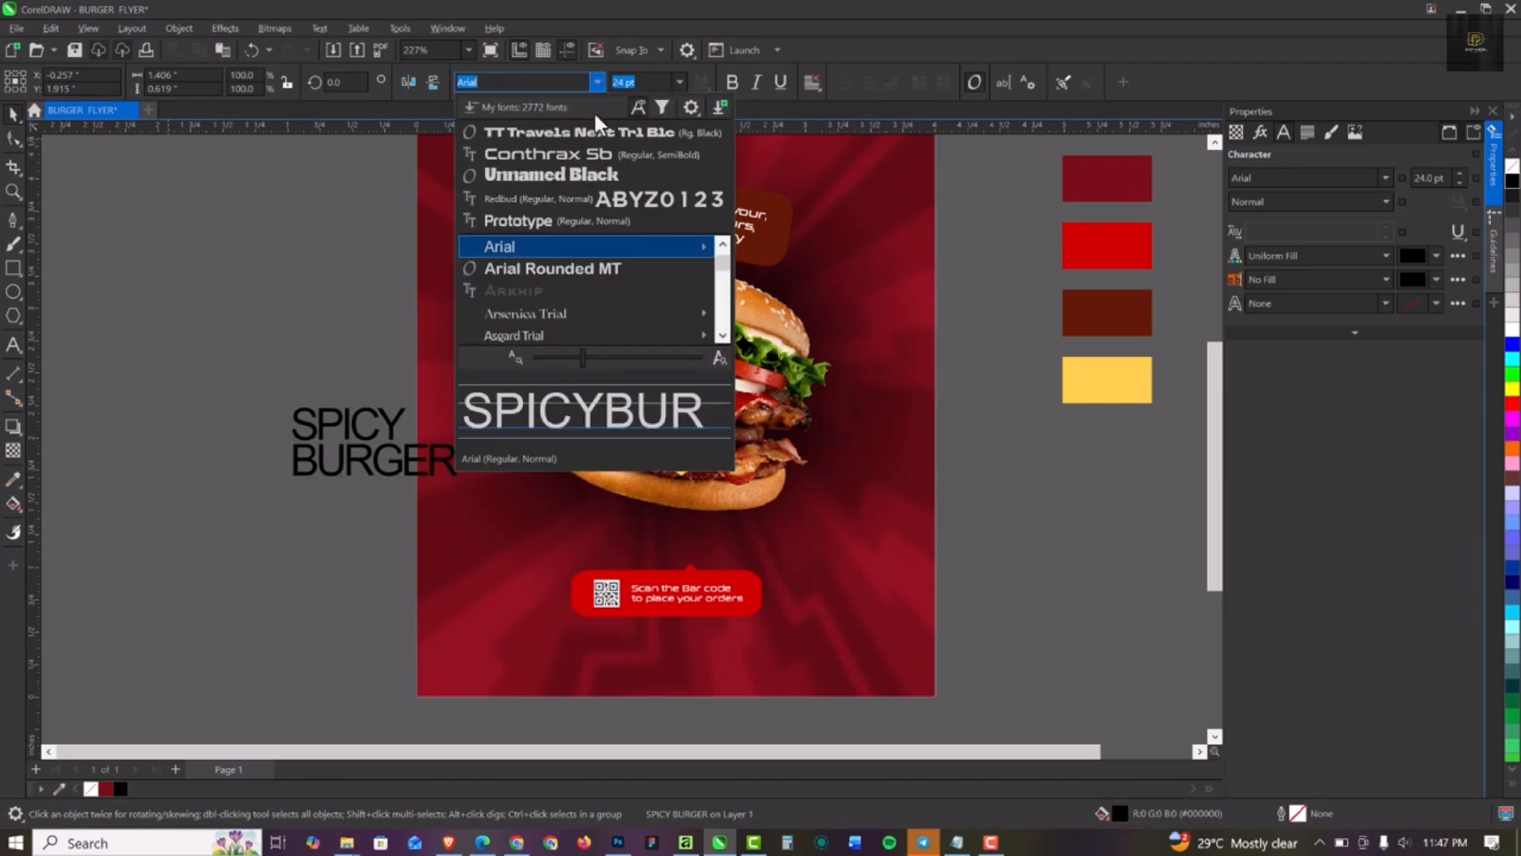
left_click(554, 174)
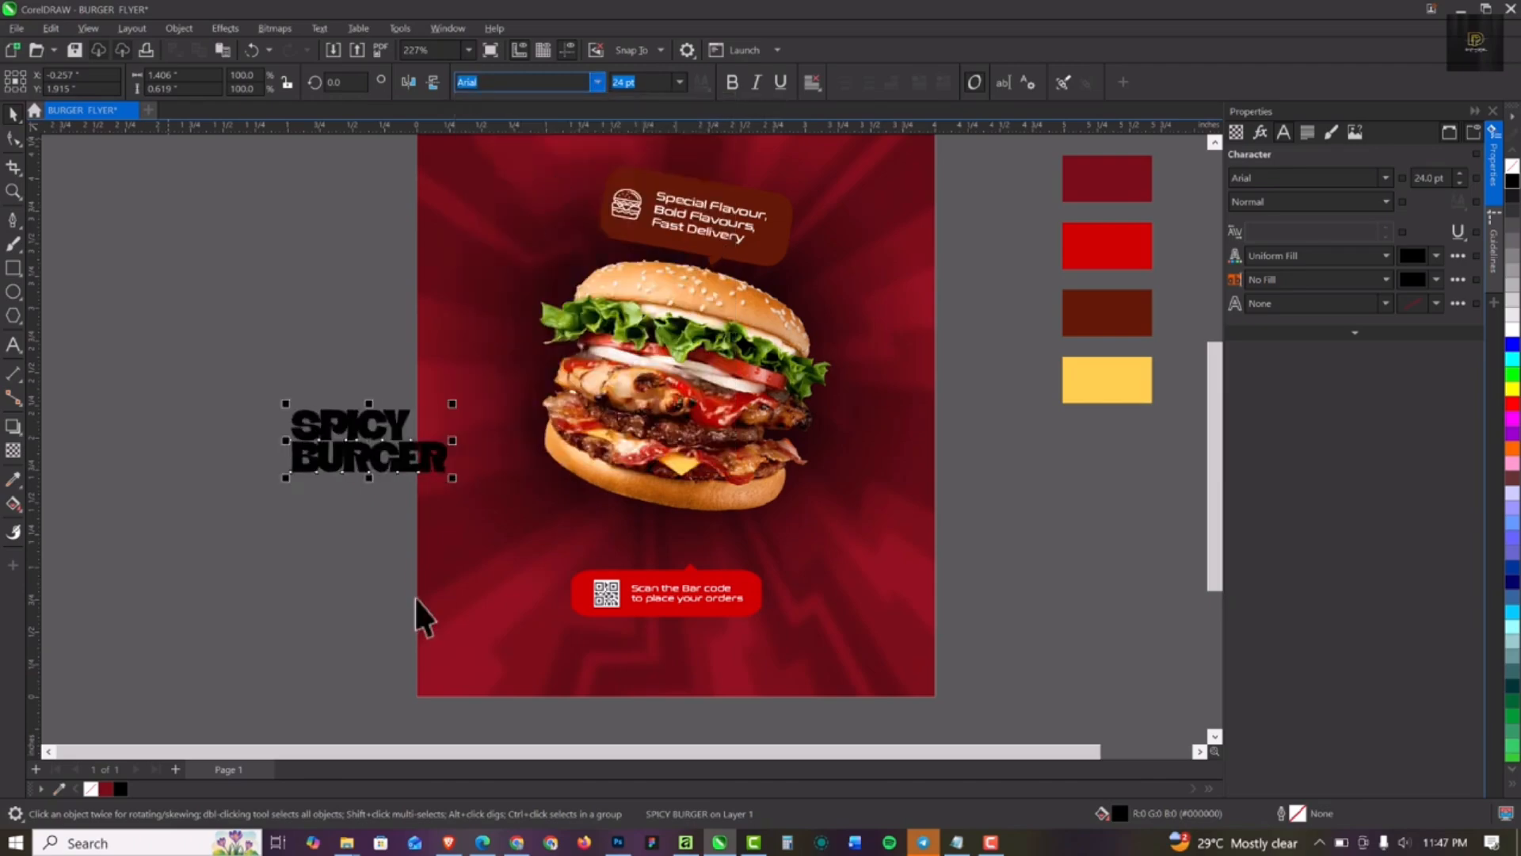
Step: Place the SPICY BURGER title over the burger's base, enlarged to about 1.66 inches wide, and fill it white
scroll(416, 452, "up", 2)
left_click_drag(420, 453, 840, 586)
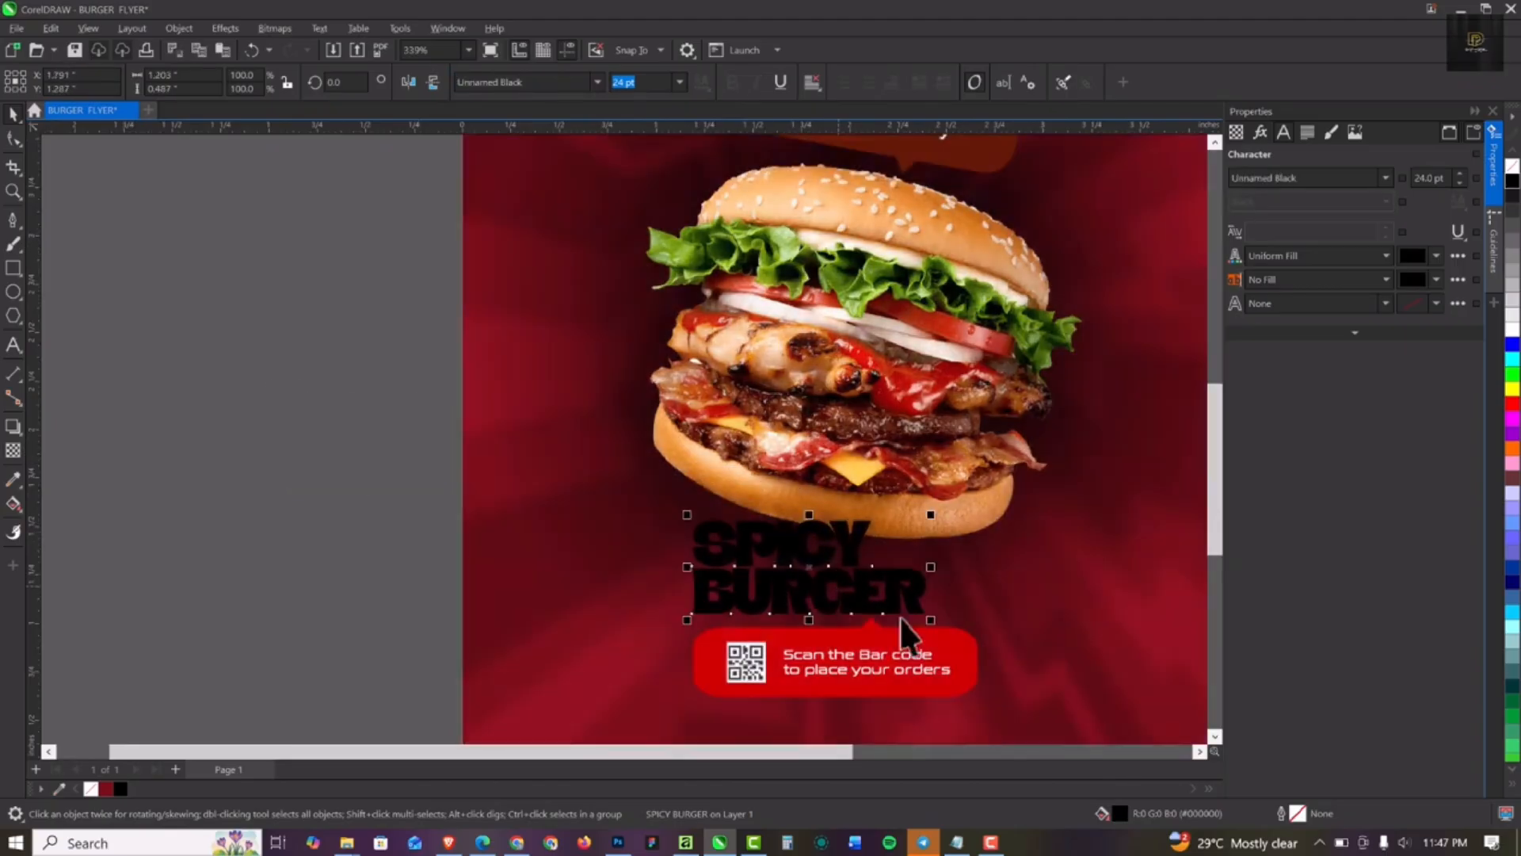
left_click_drag(931, 514, 1021, 470)
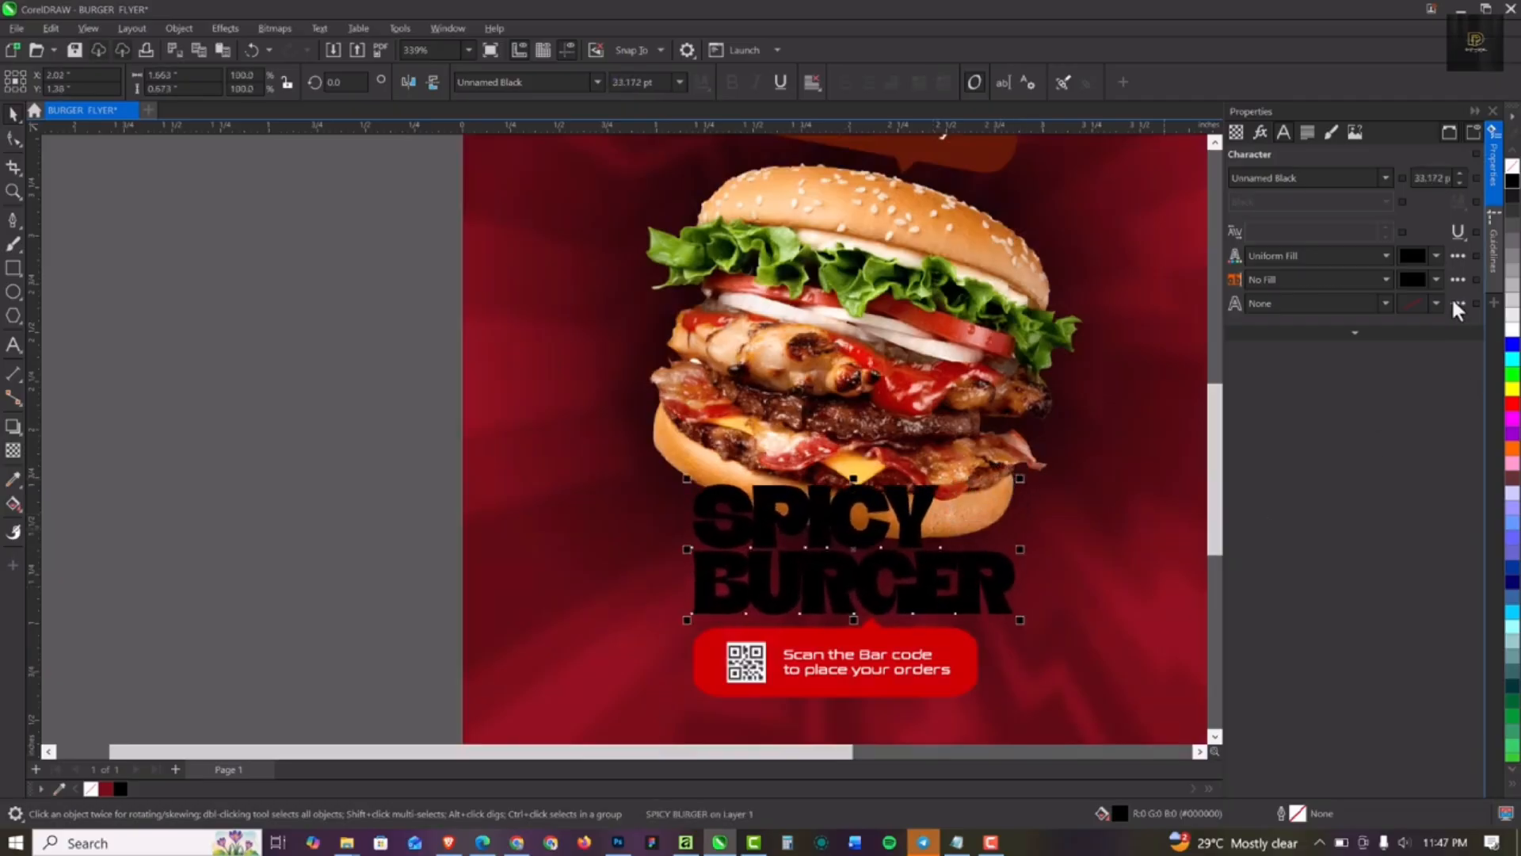
left_click(1511, 331)
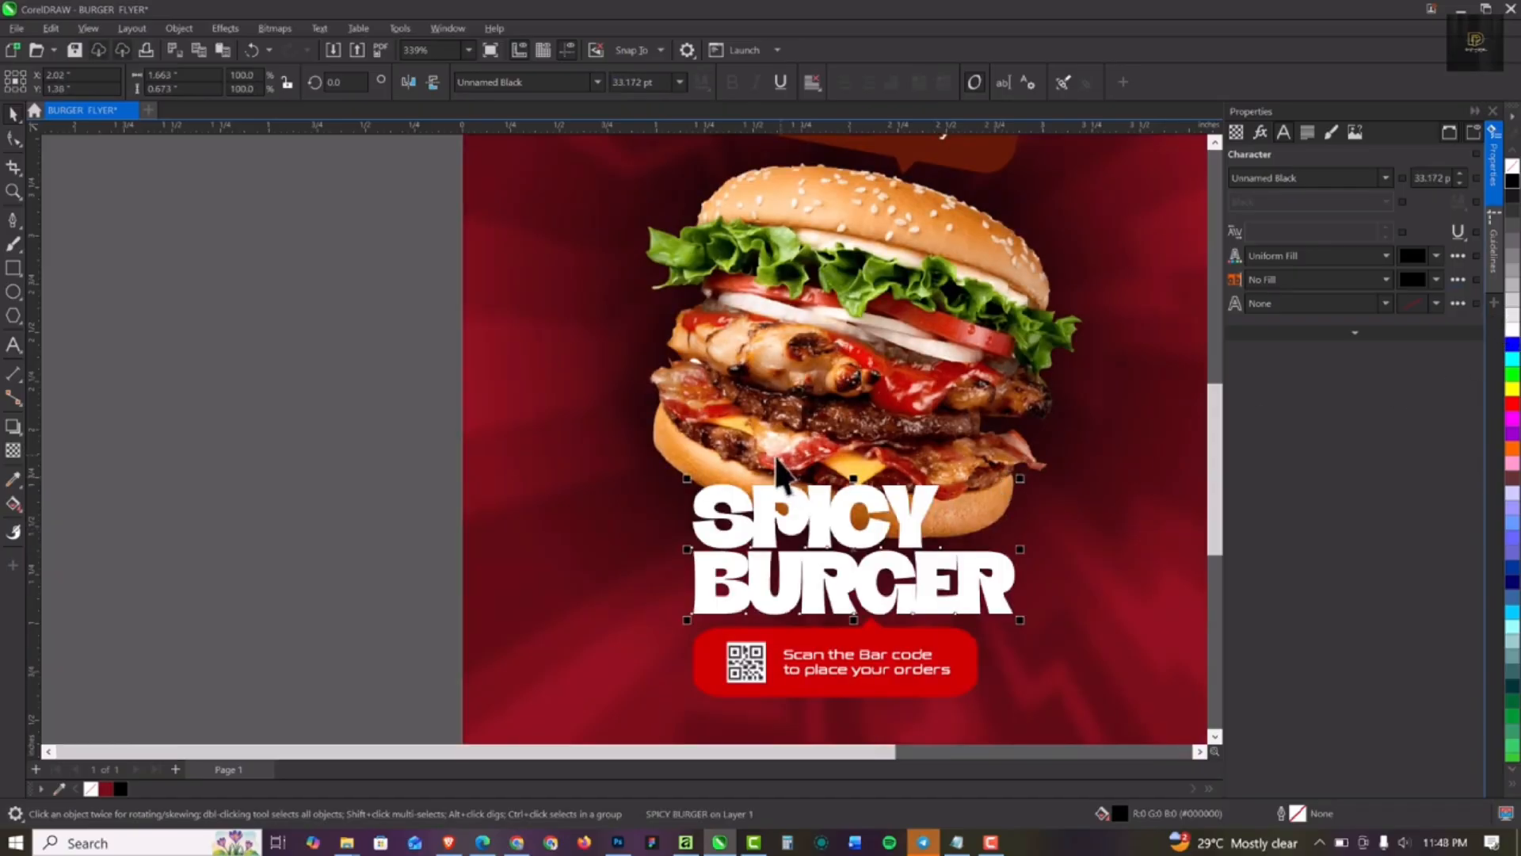
Step: Select the SPICY BURGER title together with the red bar code badge and nudge both slightly up
scroll(772, 507, "down", 3)
scroll(820, 475, "up", 3)
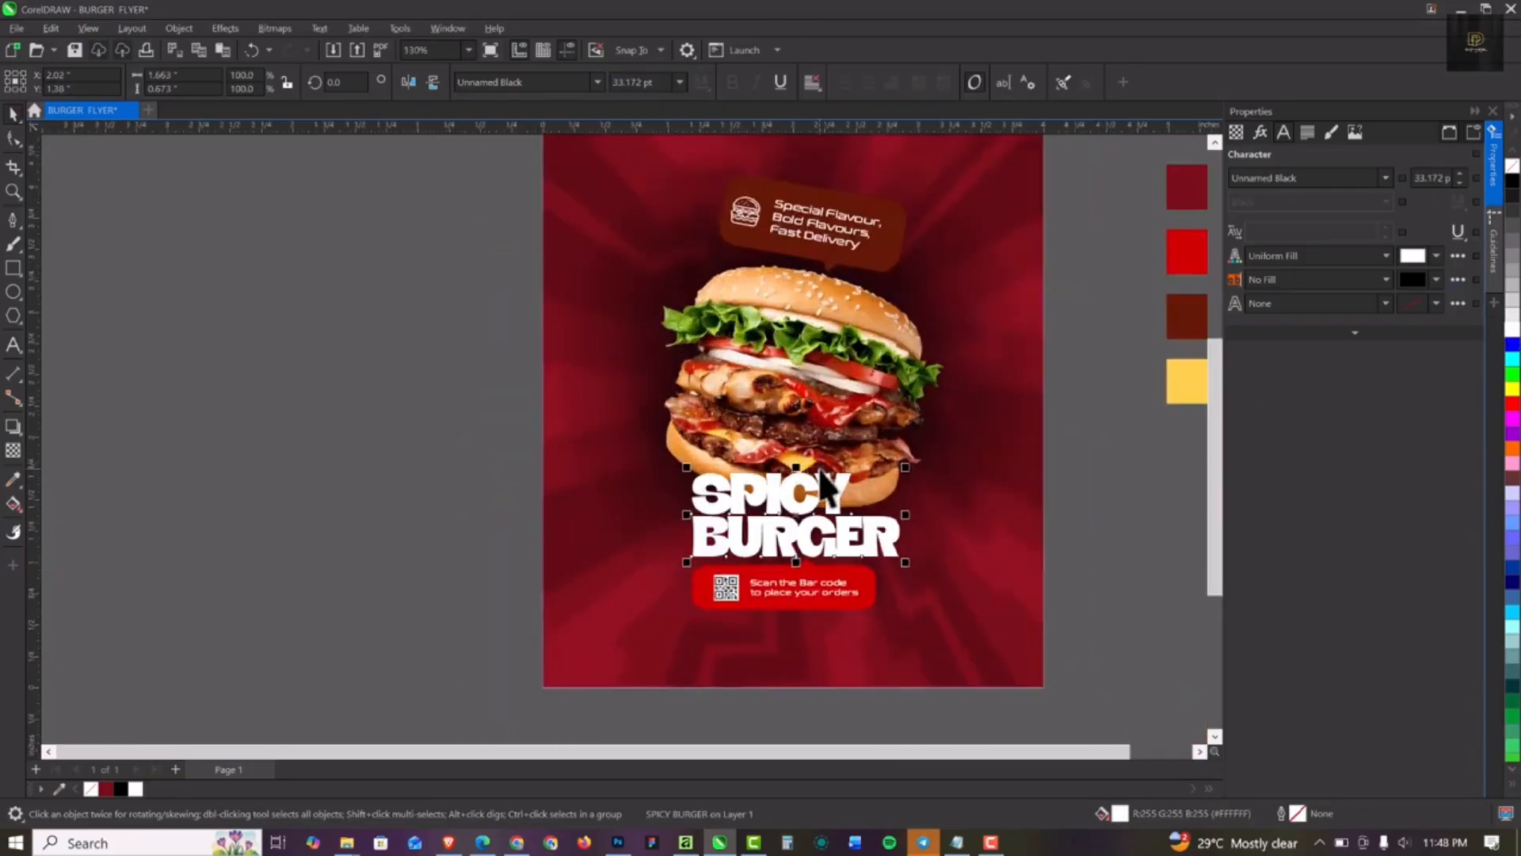
left_click(750, 590)
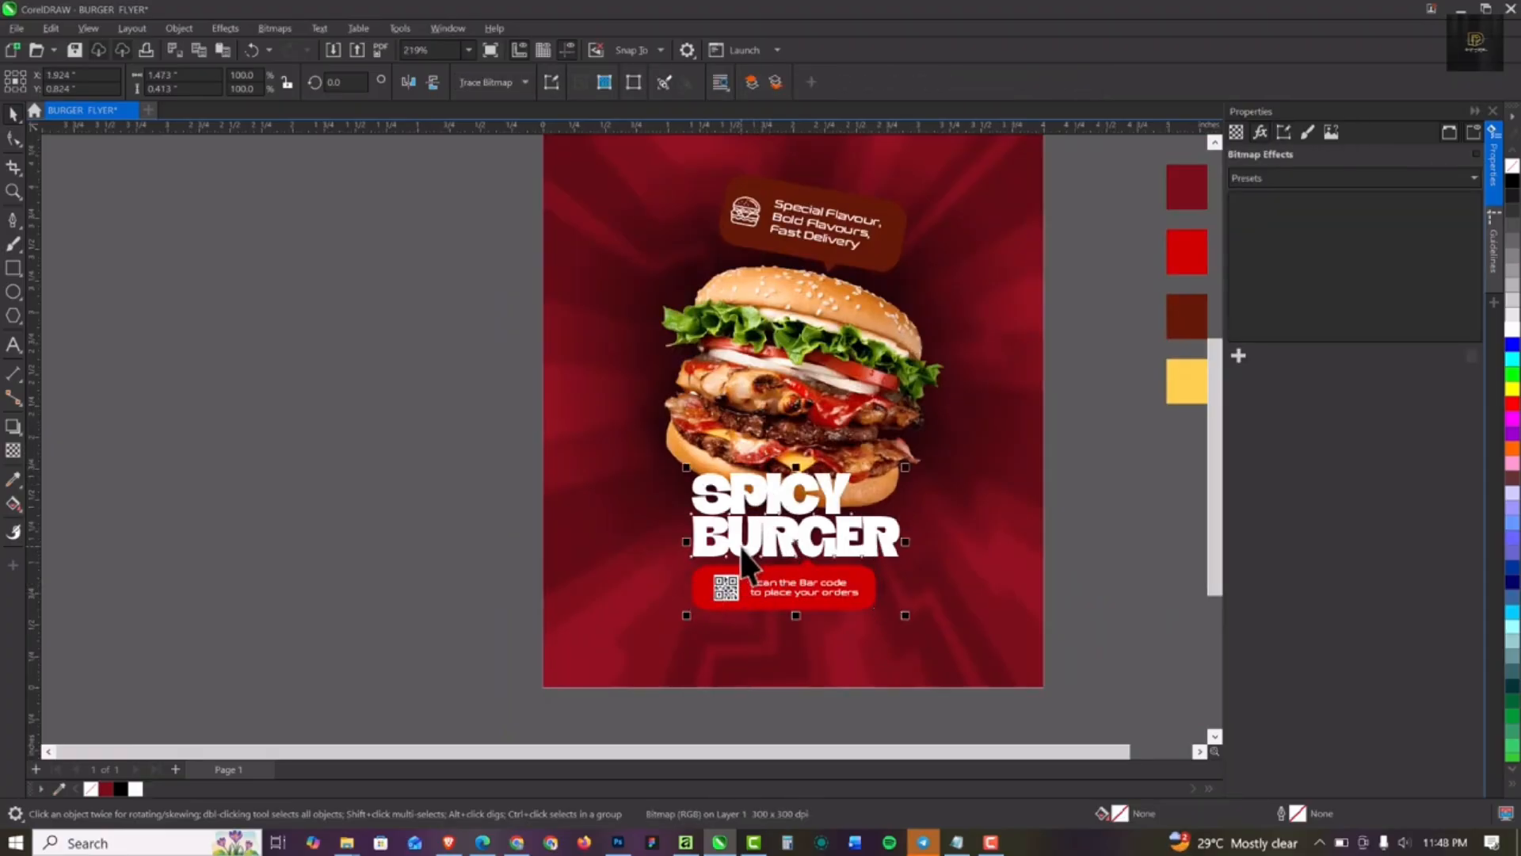
key("Up")
key("Up")
key("Up")
key("Up")
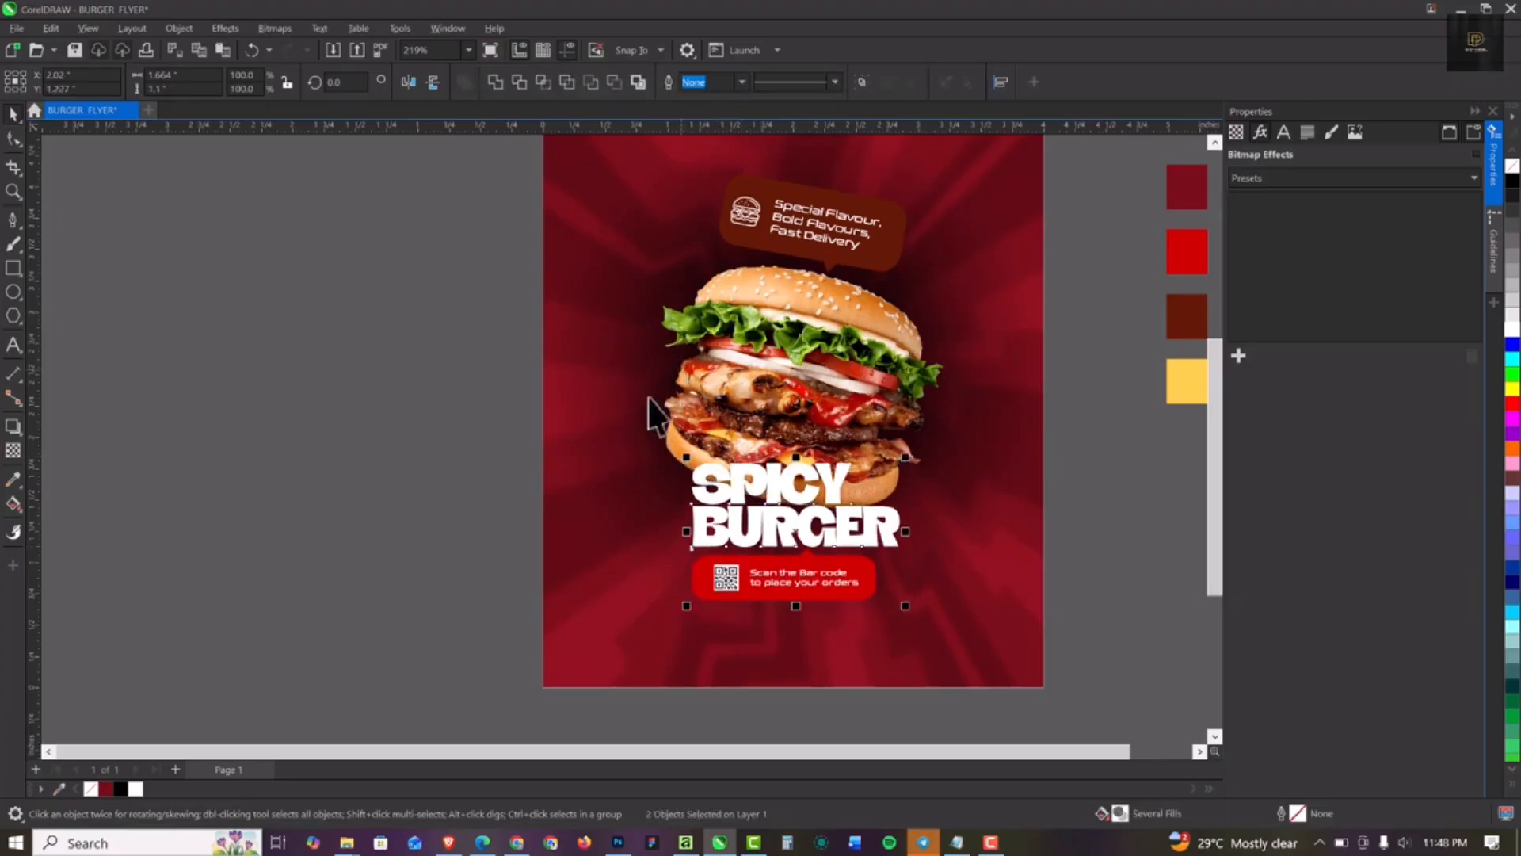
Step: Nudge the burger image slightly up, to about Y 2.425 inches
left_click(845, 331)
key("Up")
key("Up")
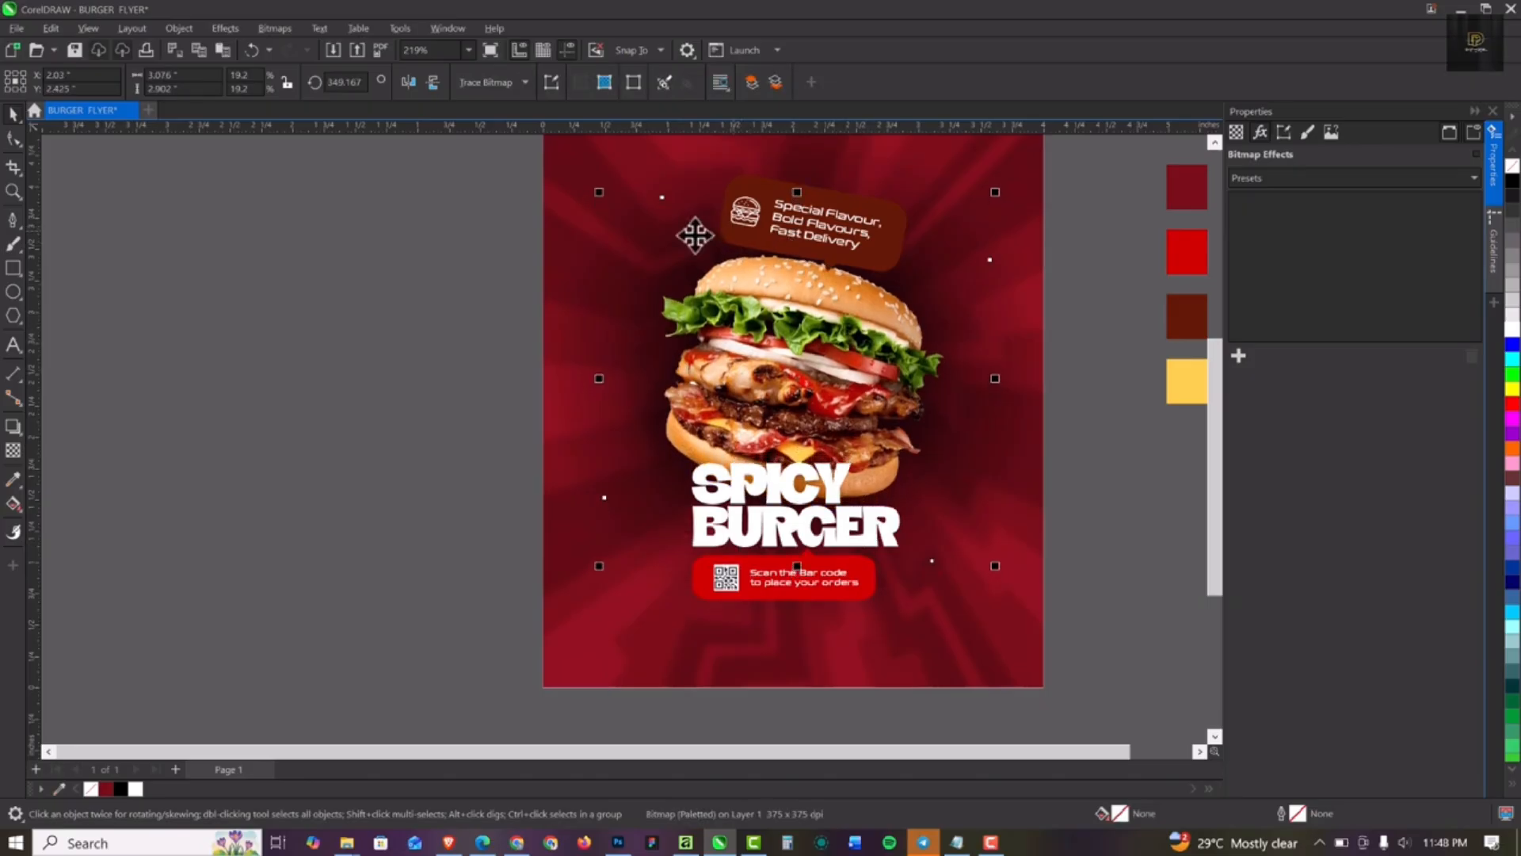
Step: Duplicate the burger onto the empty pasteboard beside the flyer and shrink the copy to about 1.52 inches wide
scroll(487, 325, "down", 3)
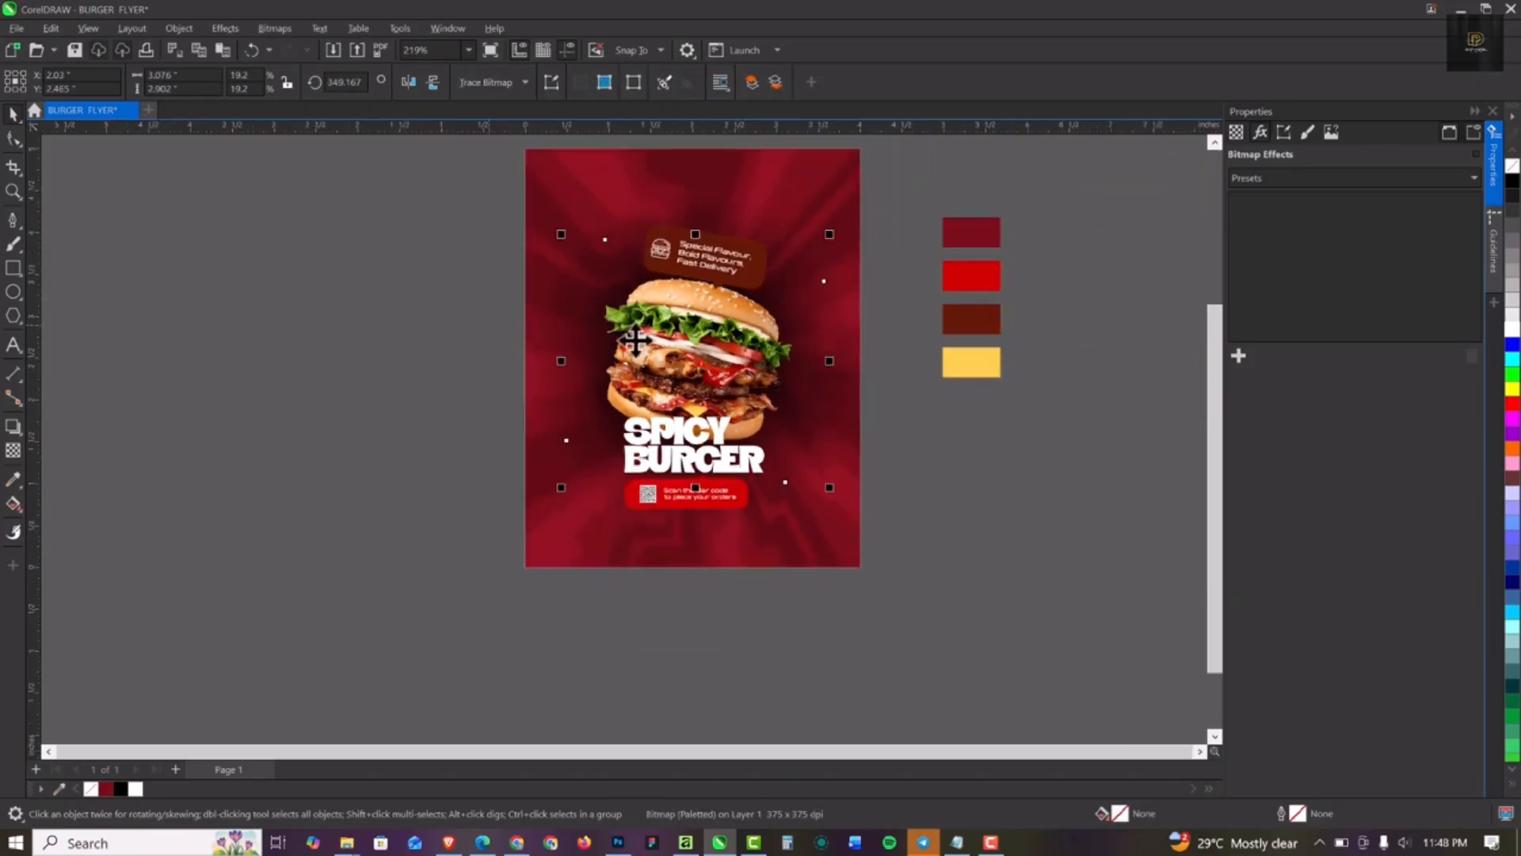
left_click_drag(686, 337, 453, 380)
left_click(478, 427)
left_click(469, 411)
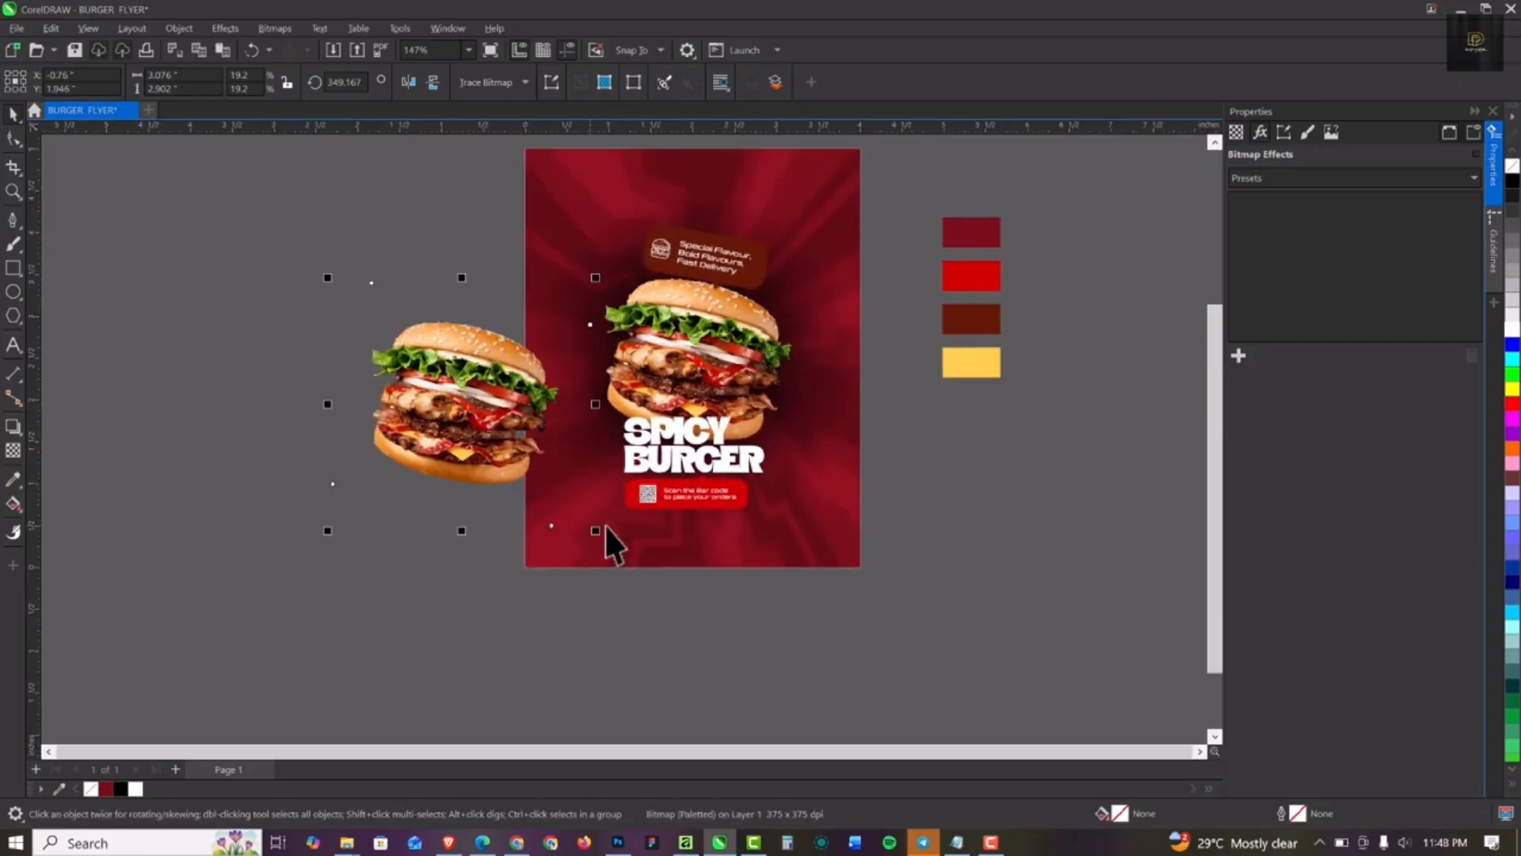
left_click_drag(597, 534, 510, 526)
left_click(447, 402)
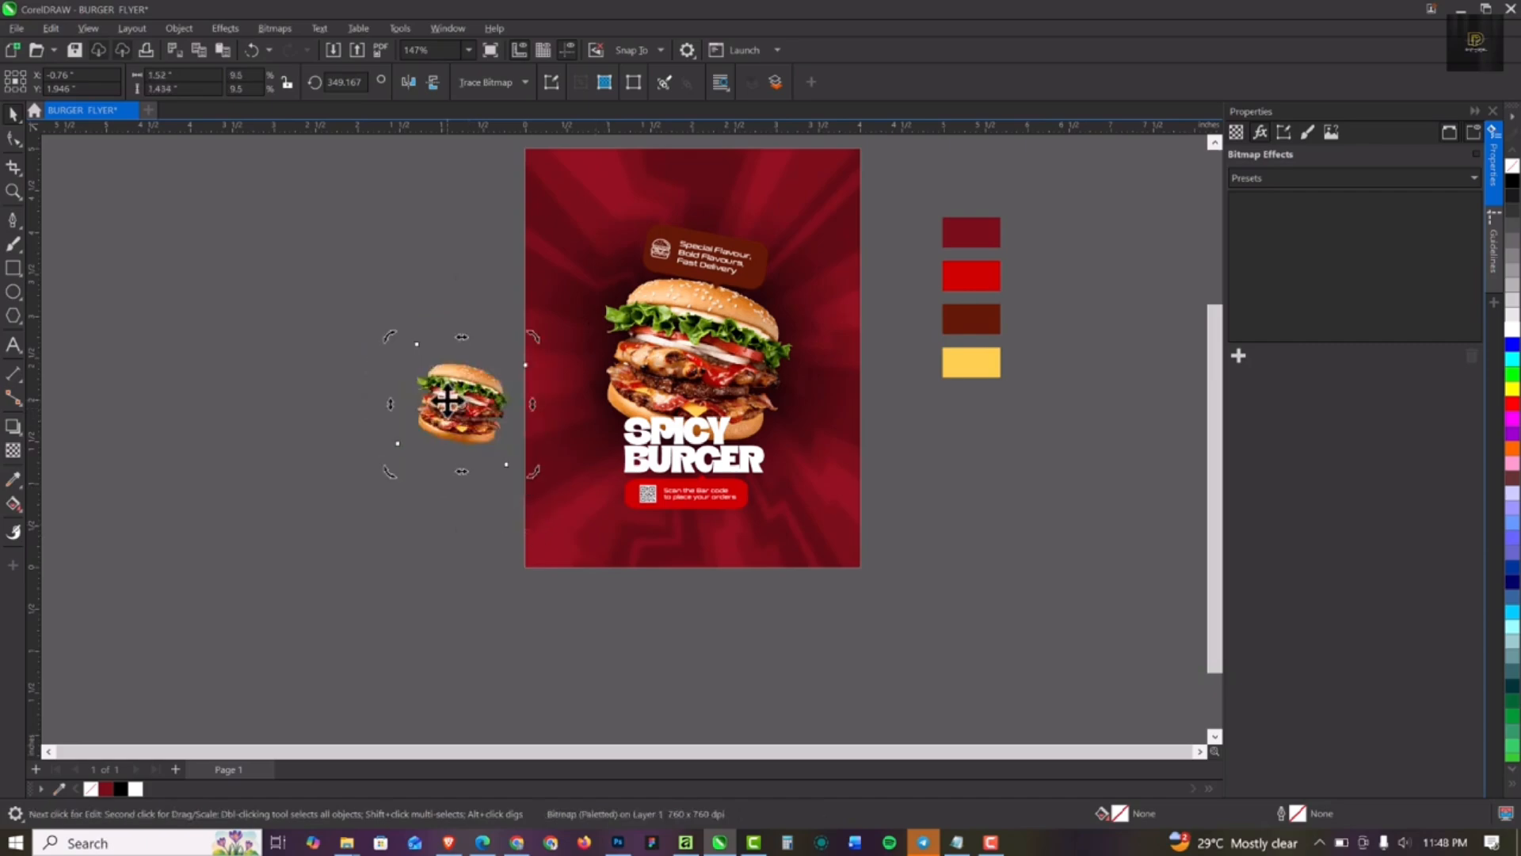
Step: Convert the small burger copy to a 200 dpi RGB Color (24-bit) bitmap with anti-aliasing and a transparent background
key("alt+b")
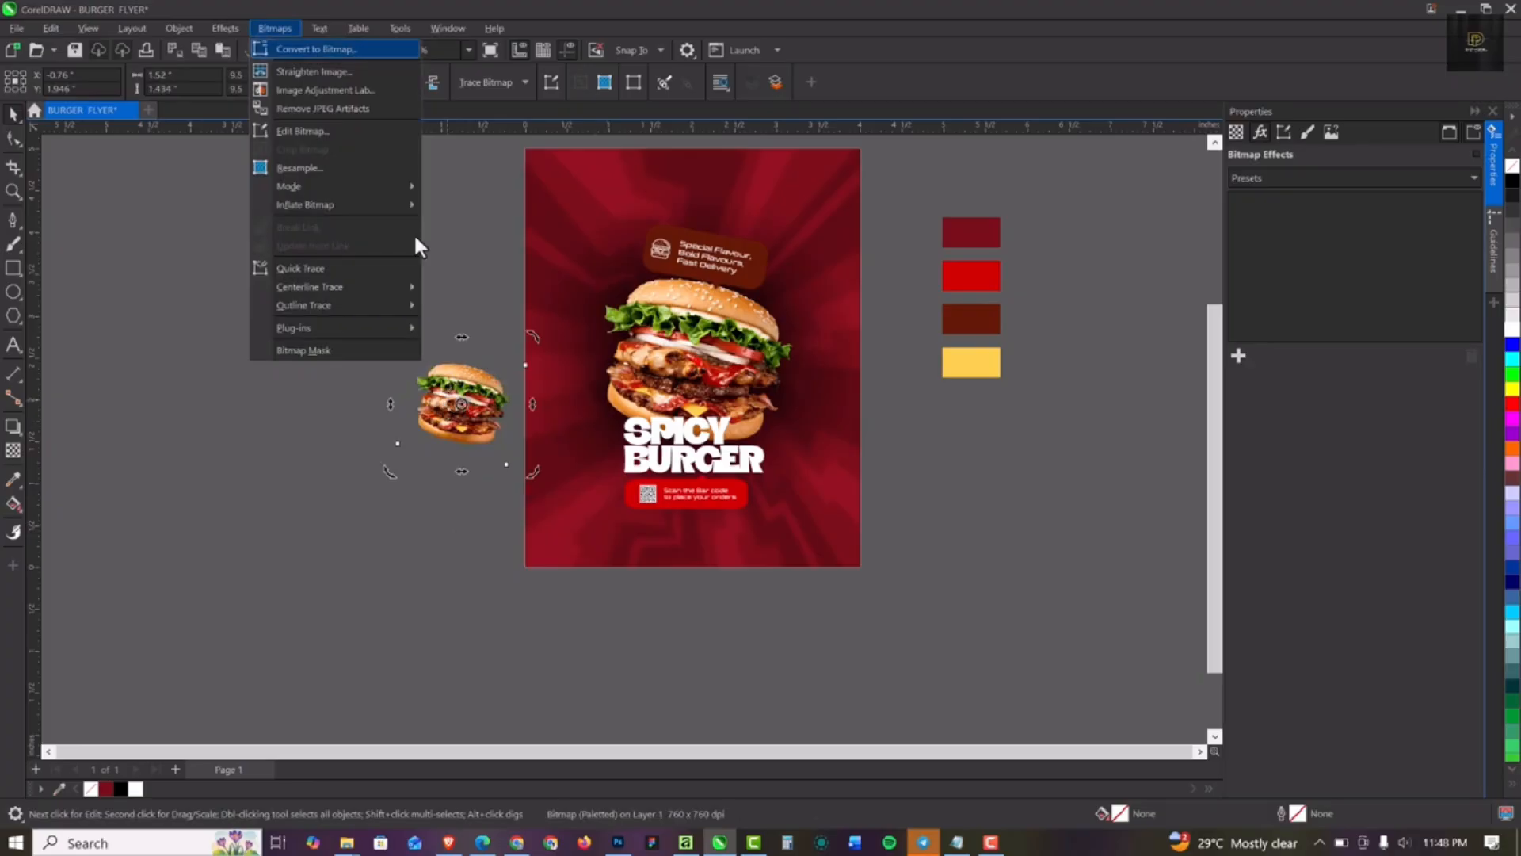
left_click(304, 11)
left_click(305, 28)
left_click(278, 26)
left_click(279, 27)
left_click(278, 27)
left_click(301, 46)
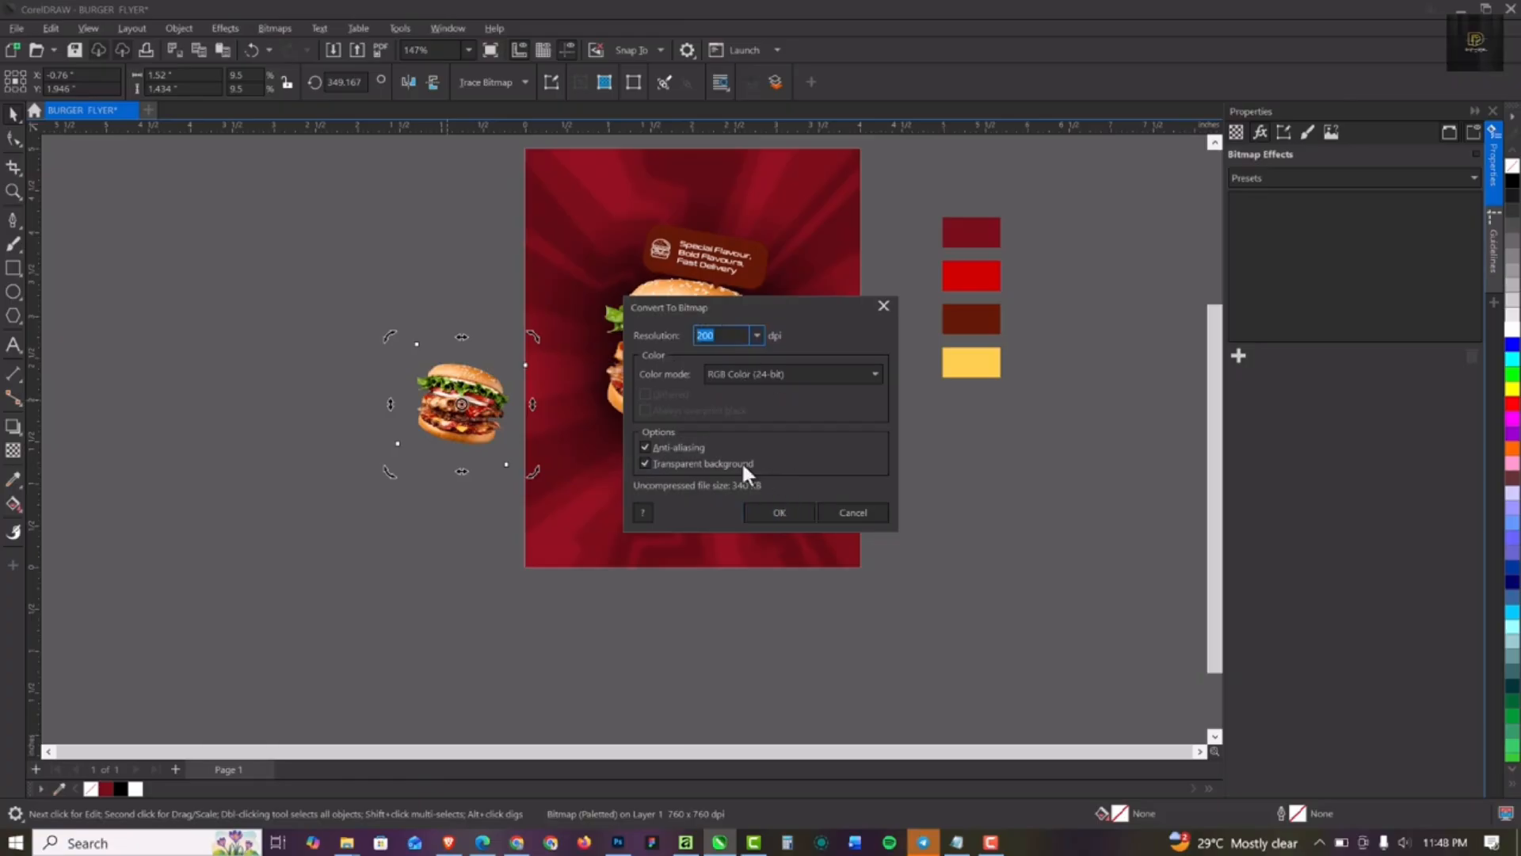
left_click(778, 513)
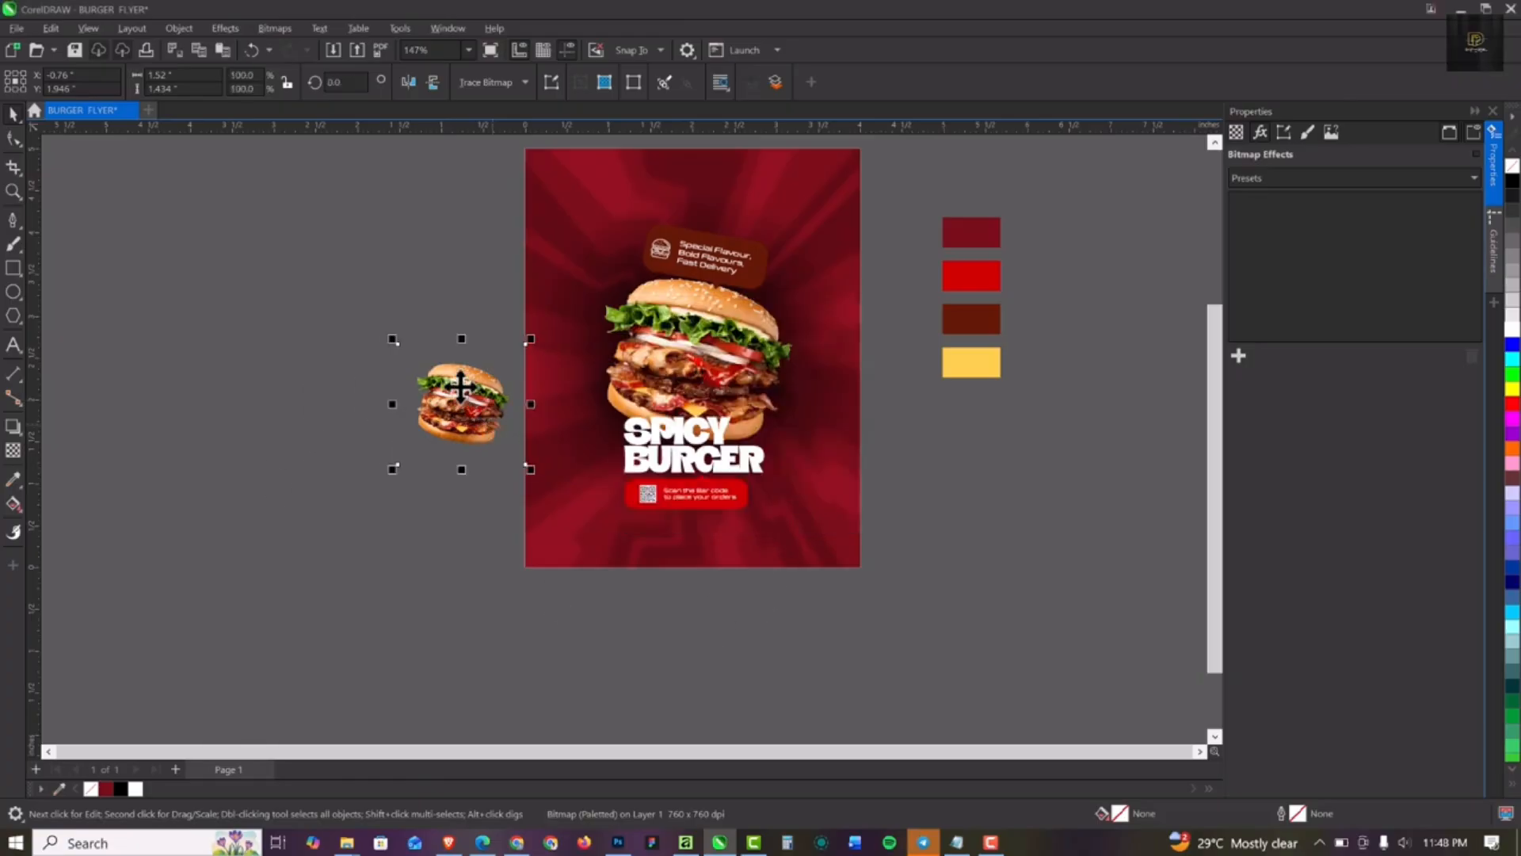
Step: Apply a Gaussian Blur with a radius of 2.7 to the small burger bitmap
scroll(453, 378, "up", 1)
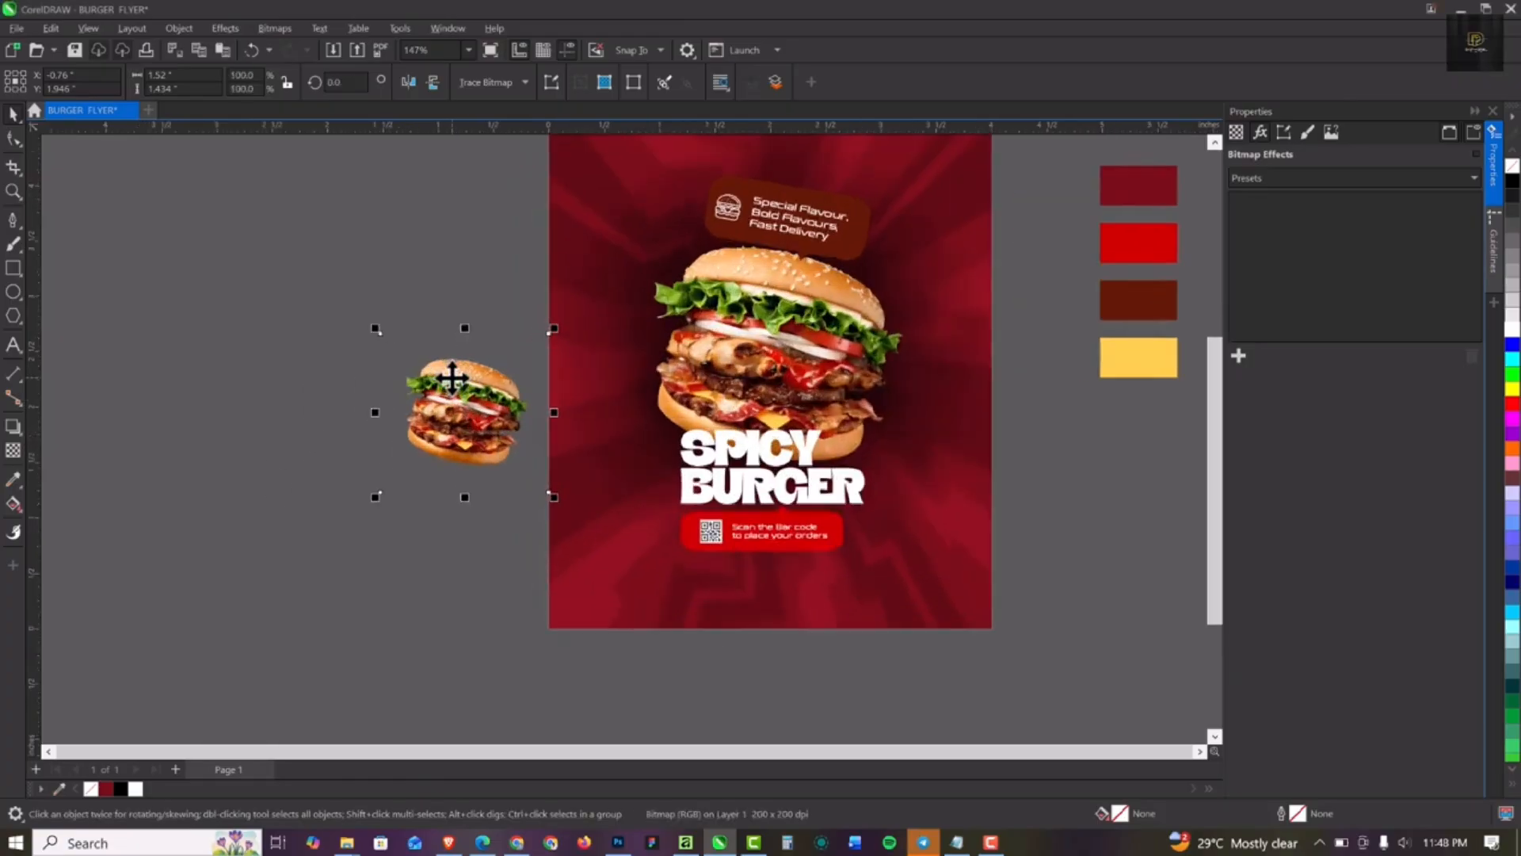
left_click(225, 28)
mouse_move(249, 127)
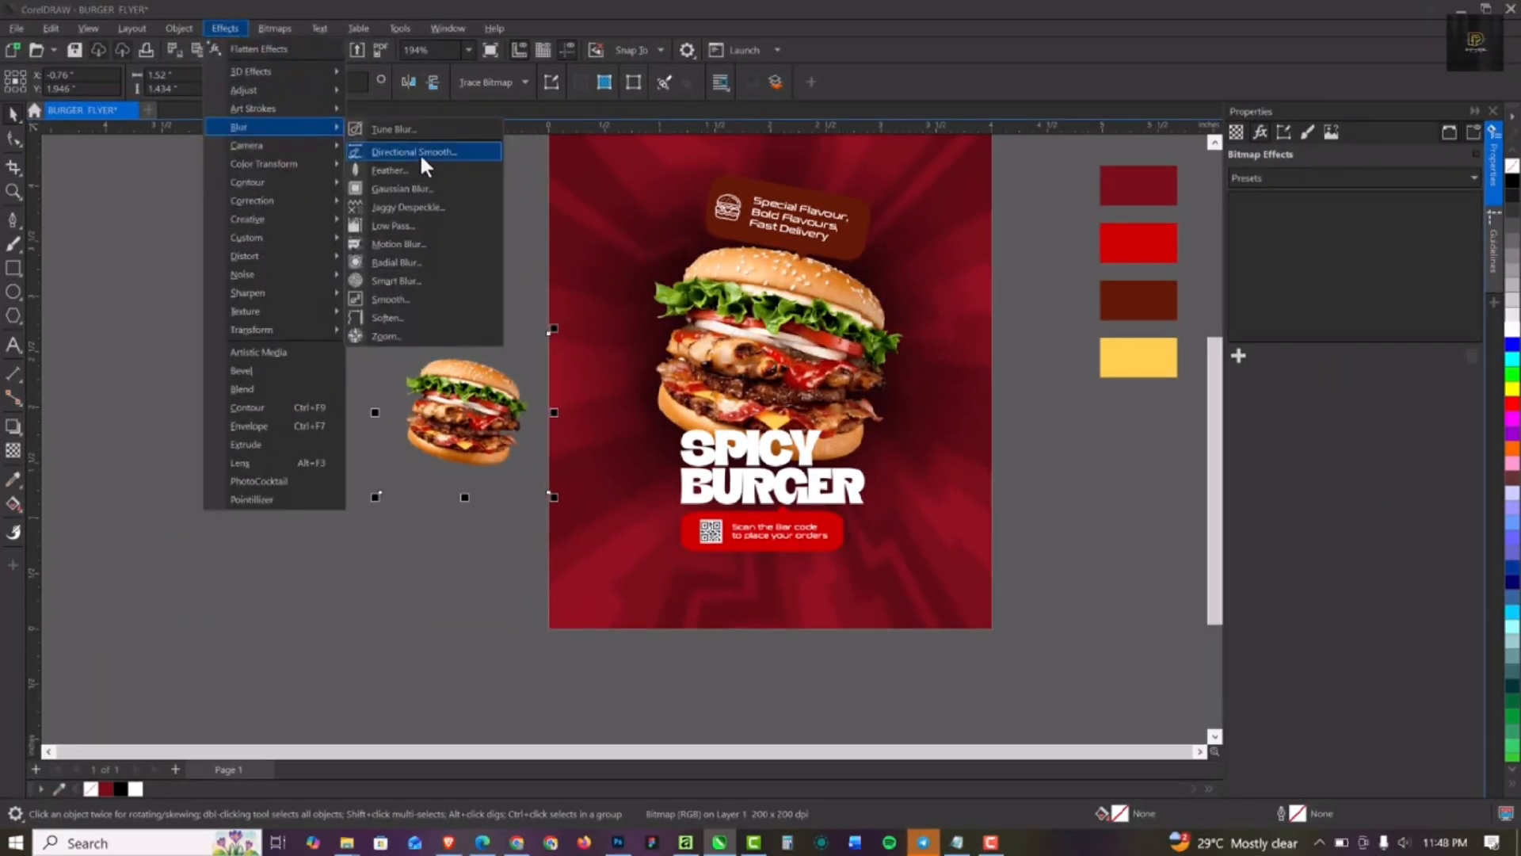
left_click(421, 188)
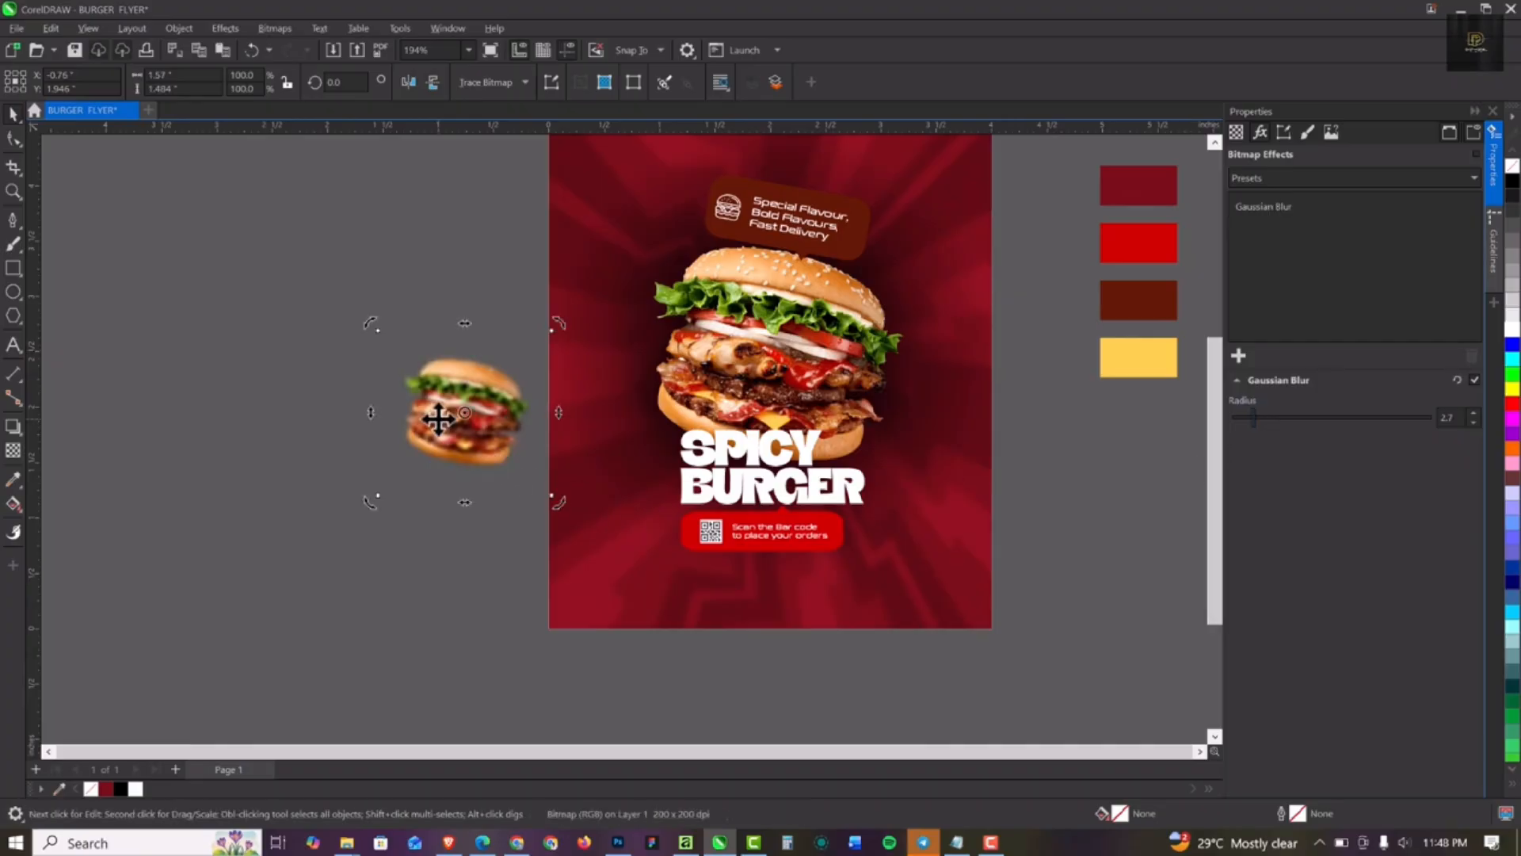
Step: Enlarge the blurred burger to about 2.9 inches wide and put it inside the background PowerClip over the flyer's upper-right corner
scroll(452, 427, "down", 2)
left_click_drag(522, 358, 628, 258)
left_click_drag(515, 392, 839, 261)
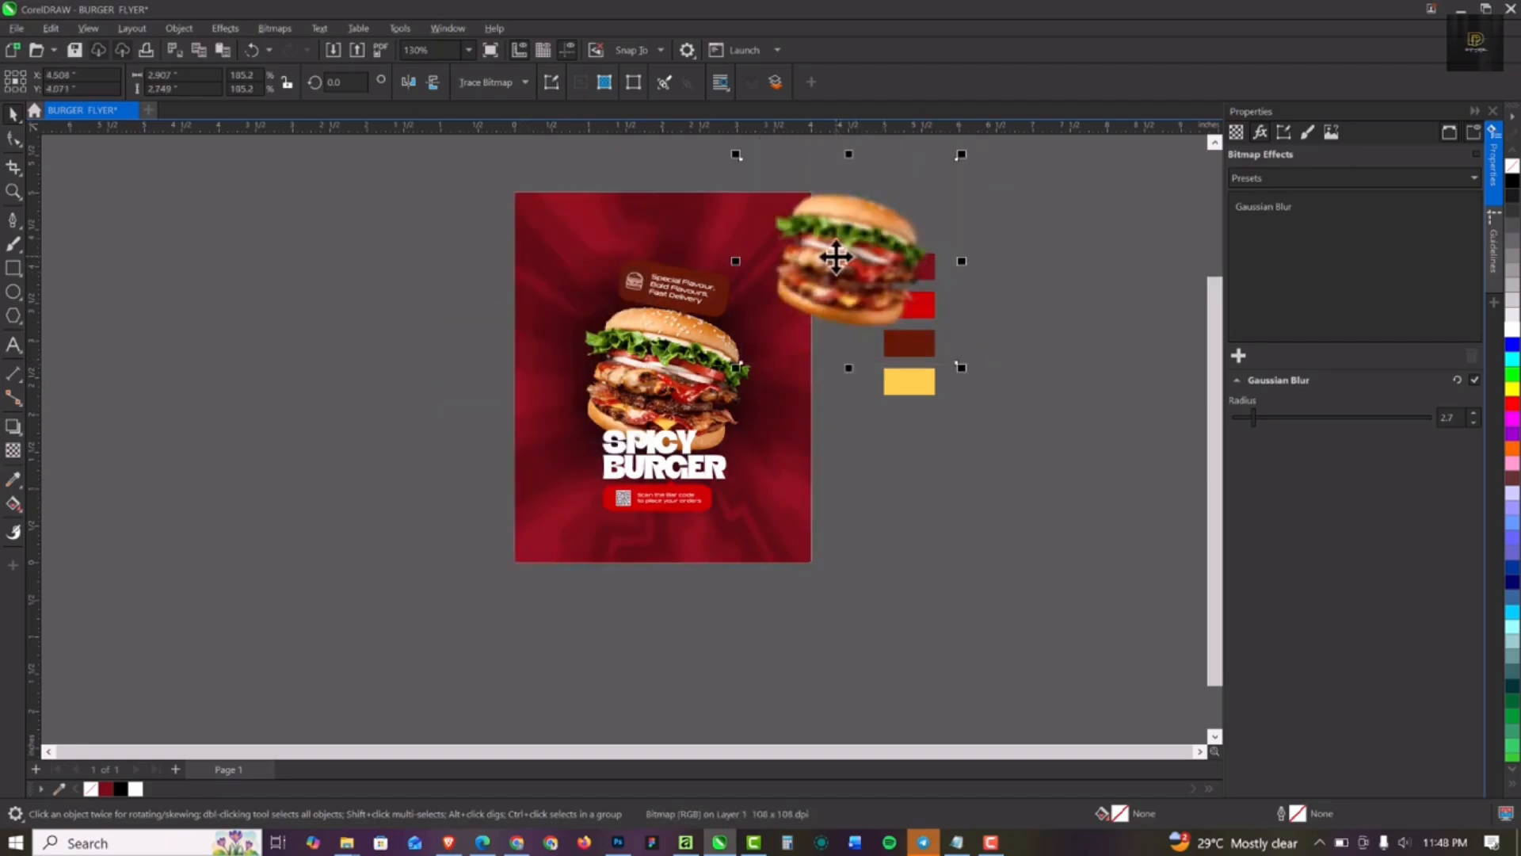
key("ctrl+x")
double_click(798, 232)
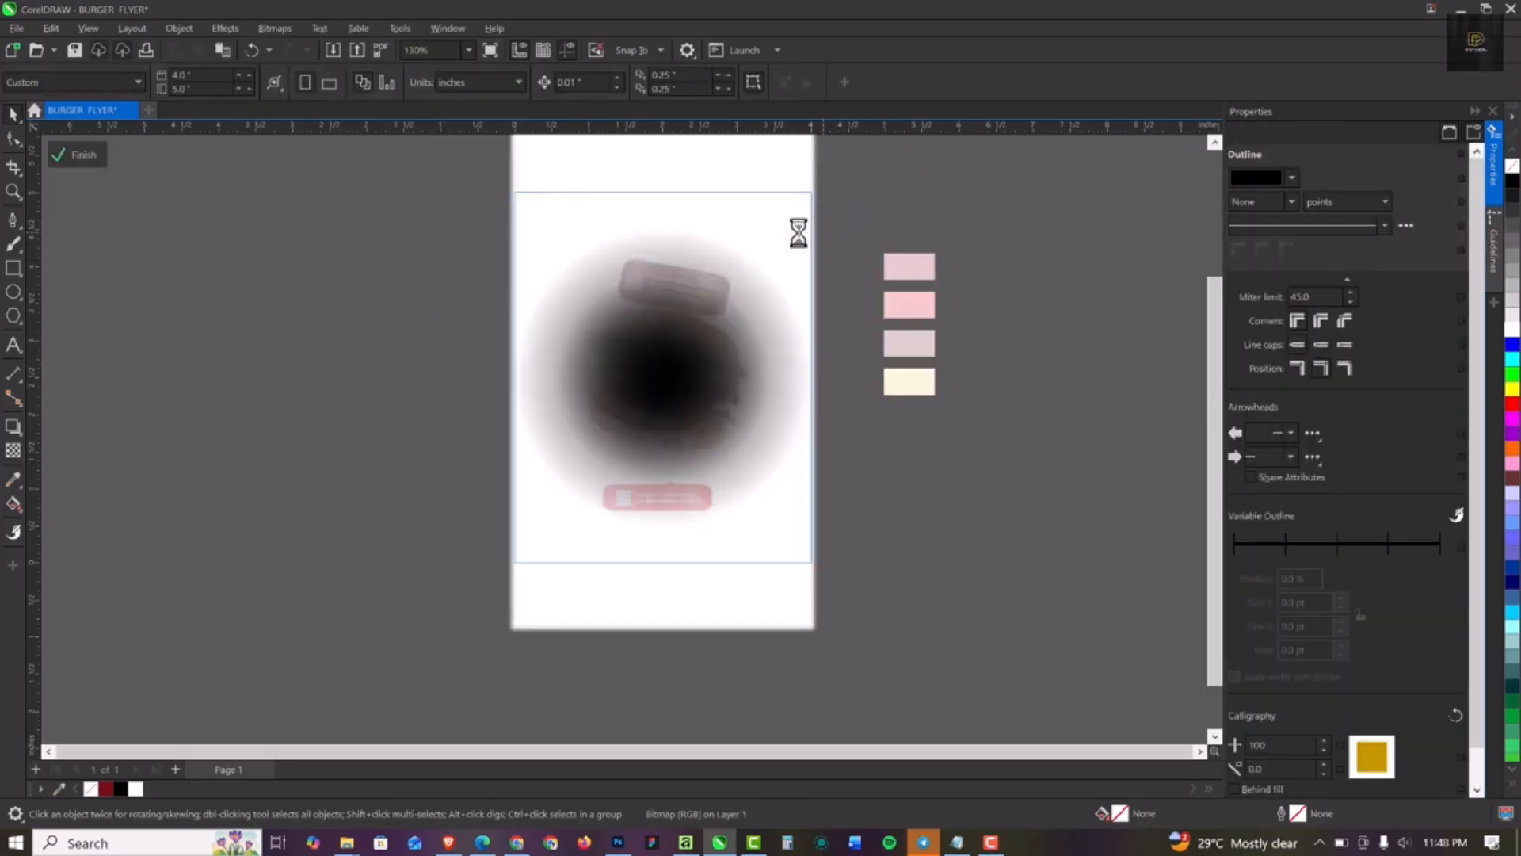
key("ctrl+v")
Step: Place copies of the blurred burger over the flyer's lower-left and lower-right corners
left_click_drag(858, 254, 530, 549)
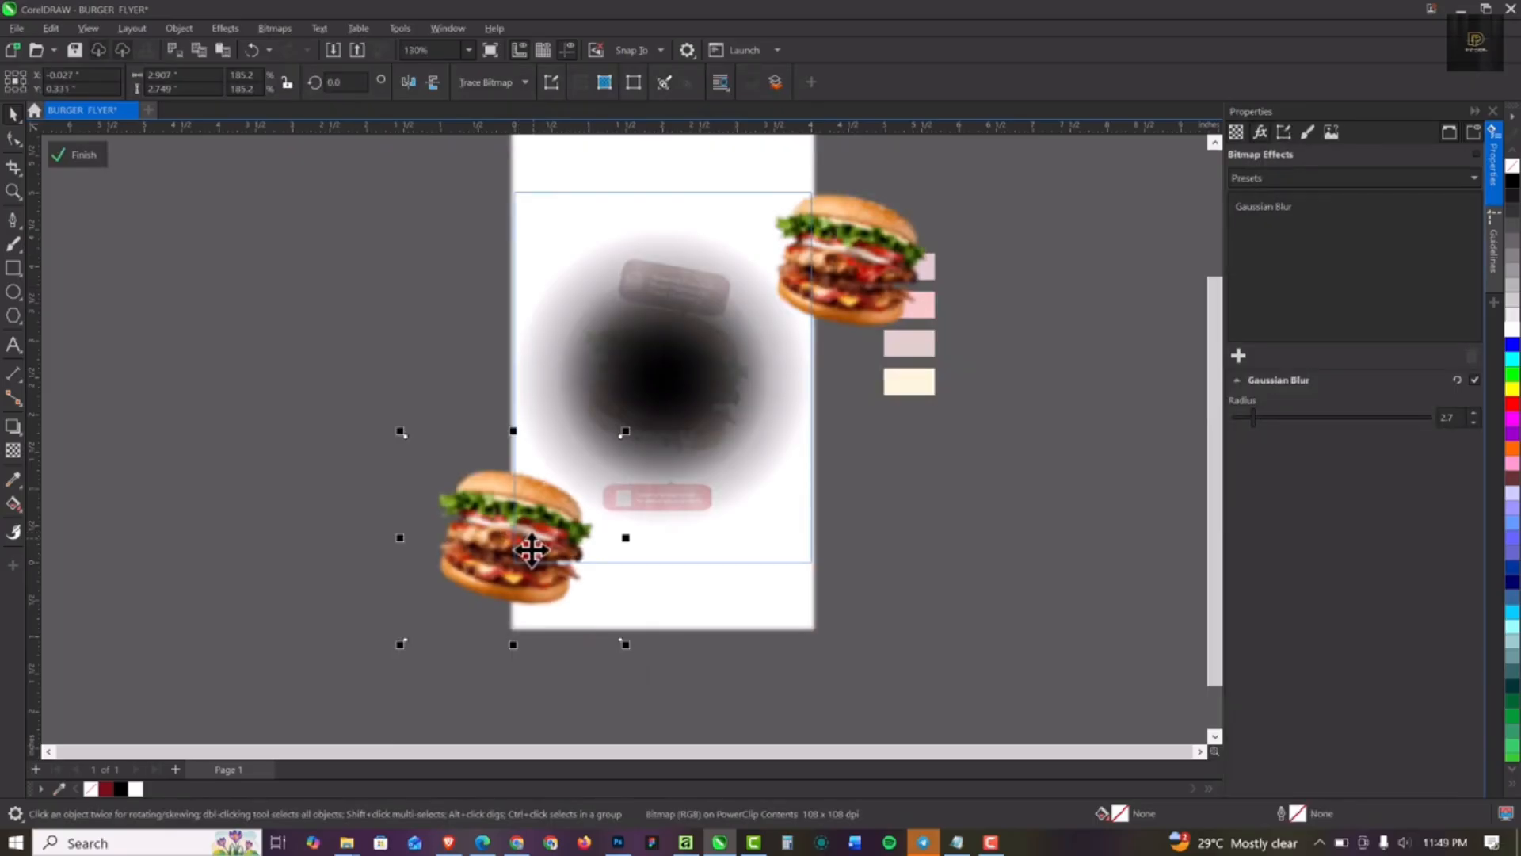
left_click_drag(522, 533, 801, 538)
Step: Rotate the lower-right burger copy to about 318.4°, enlarge it to about 5 inches wide beyond the corner, and finish editing the PowerClip
left_click(789, 538)
left_click_drag(906, 434, 939, 550)
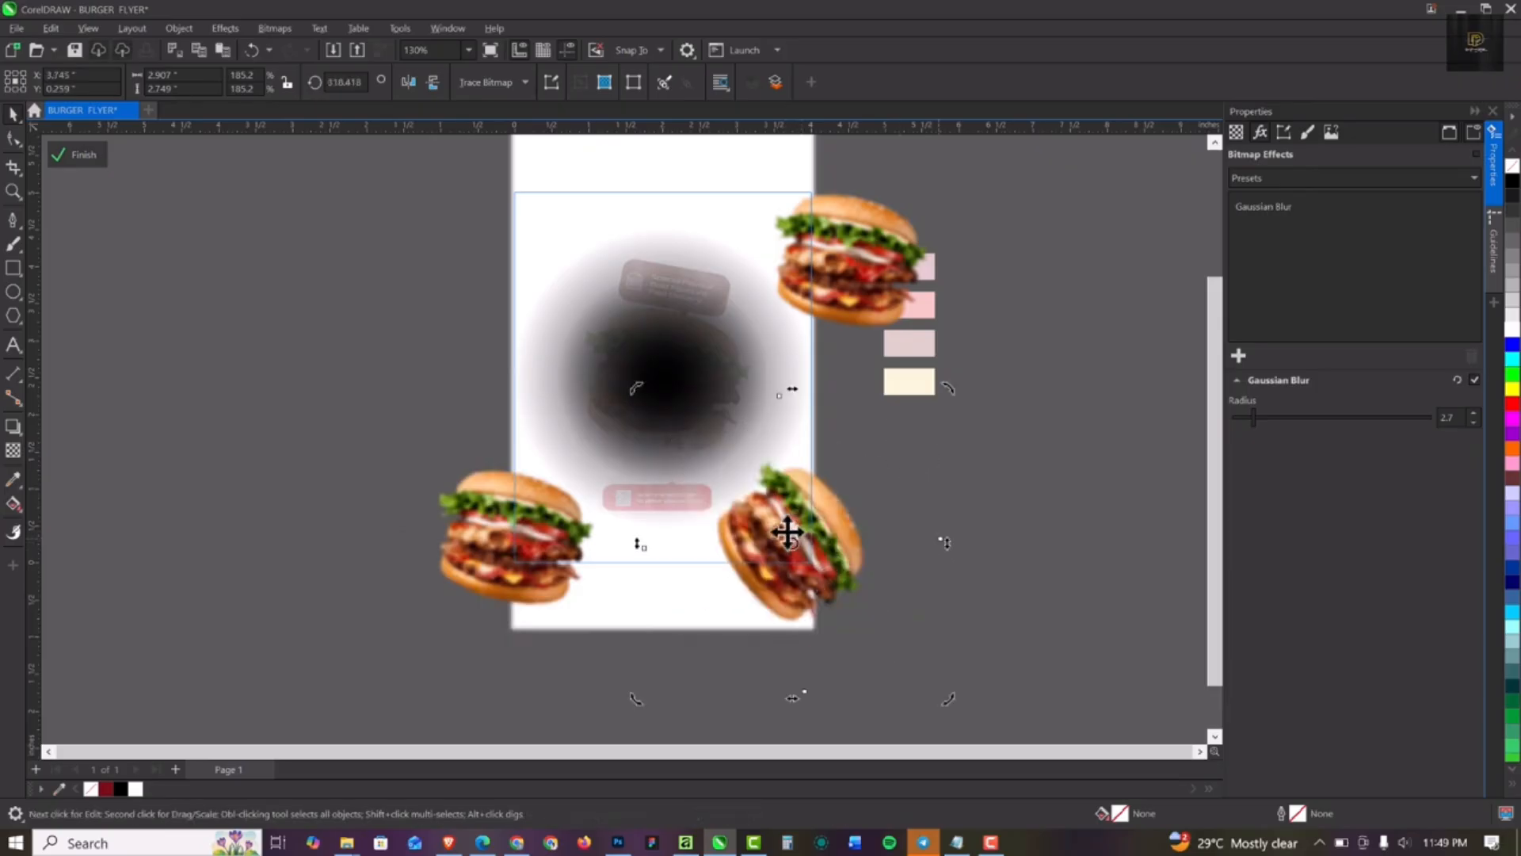
left_click_drag(790, 535, 832, 568)
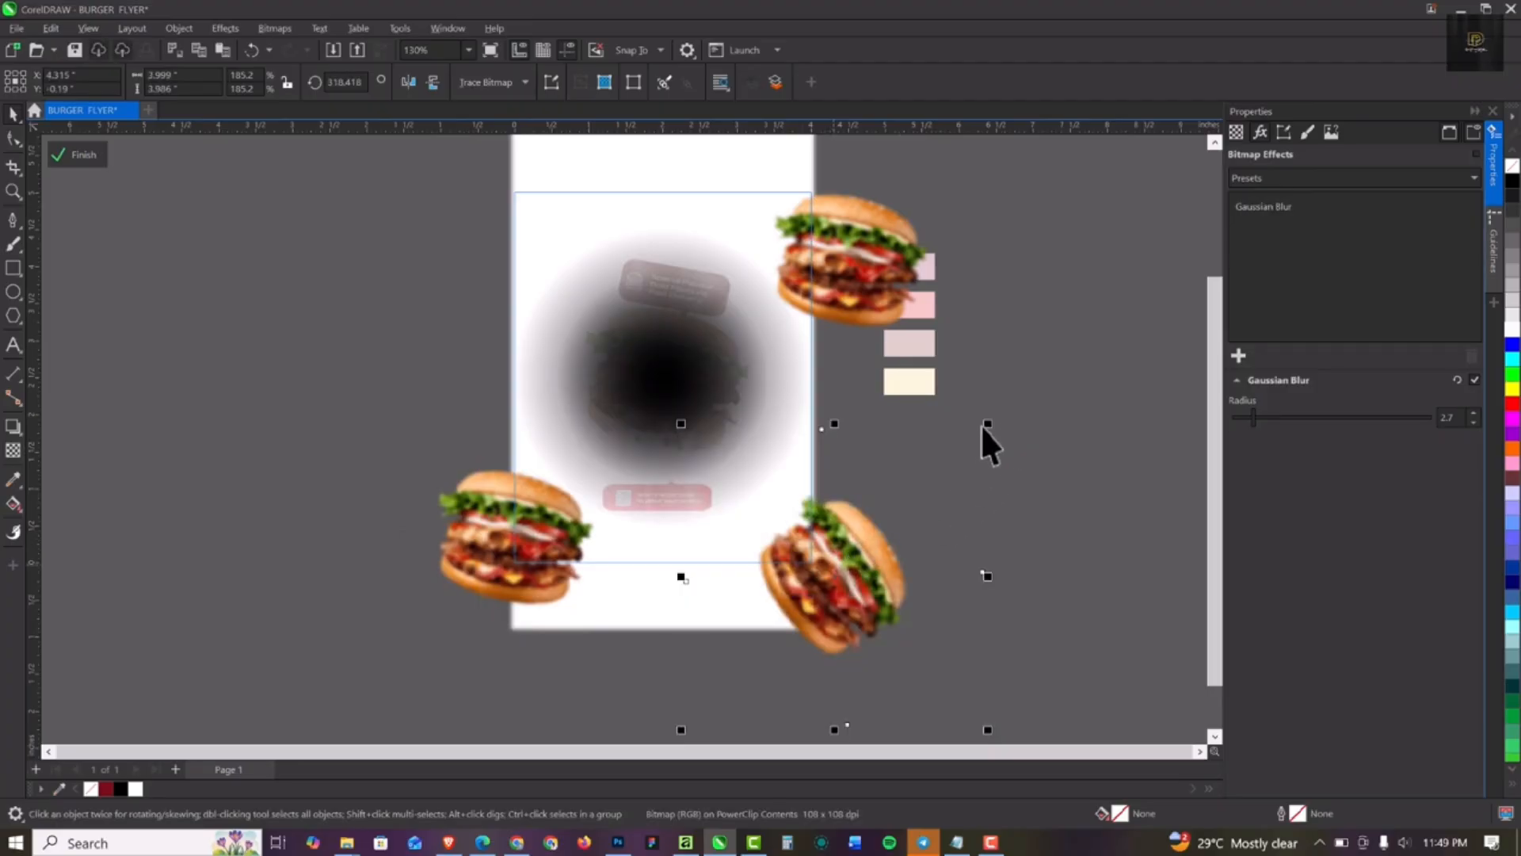
left_click_drag(988, 426, 1023, 384)
left_click(1129, 280, "ctrl")
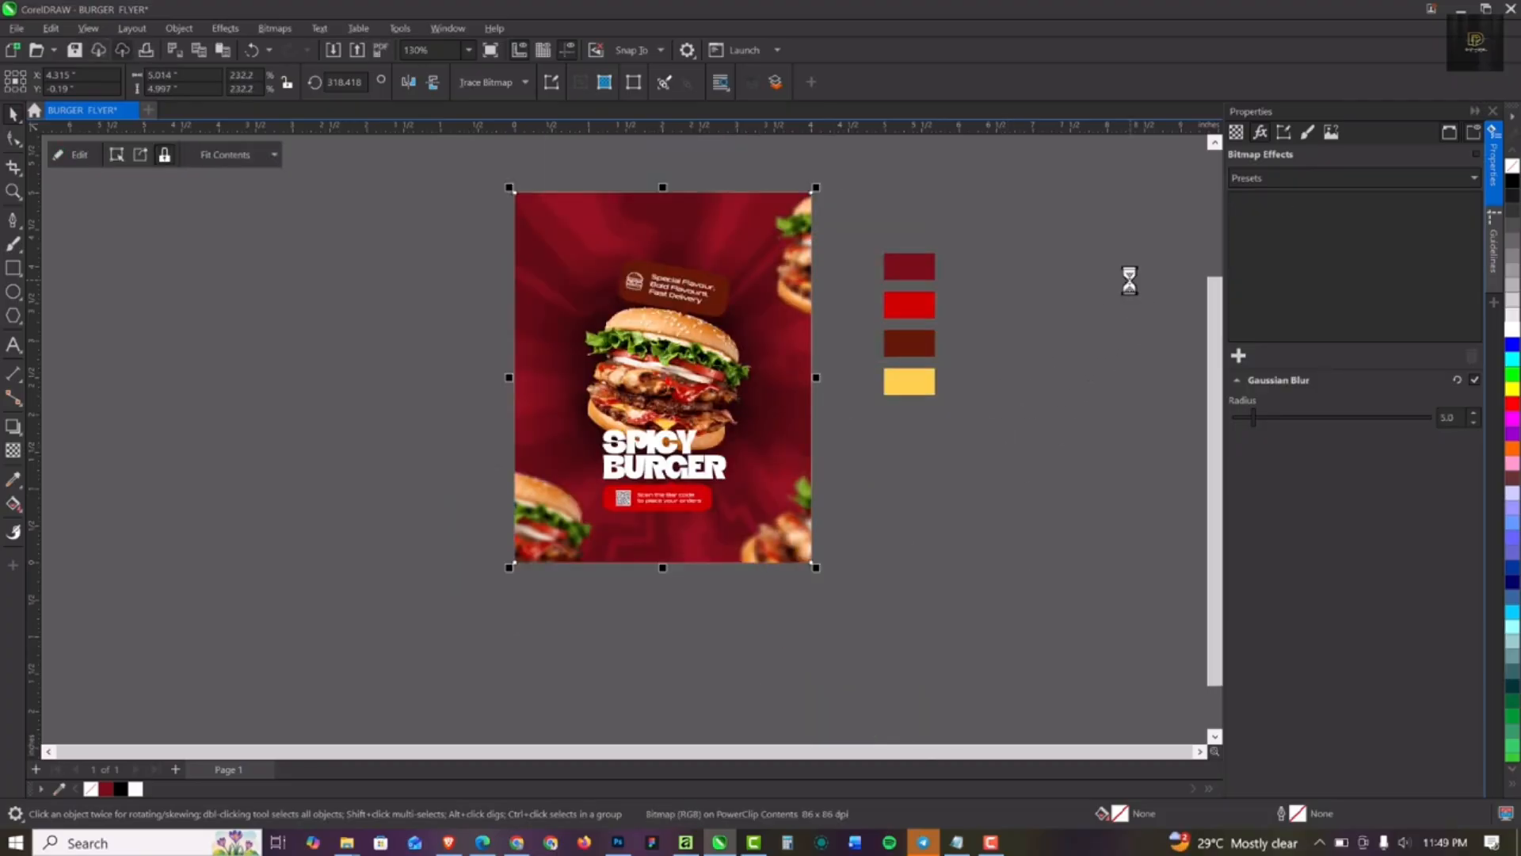
Step: Reopen the background PowerClip and move the lower-left blurred burger further off the page, to about X -0.605 inches
left_click(777, 552, "ctrl")
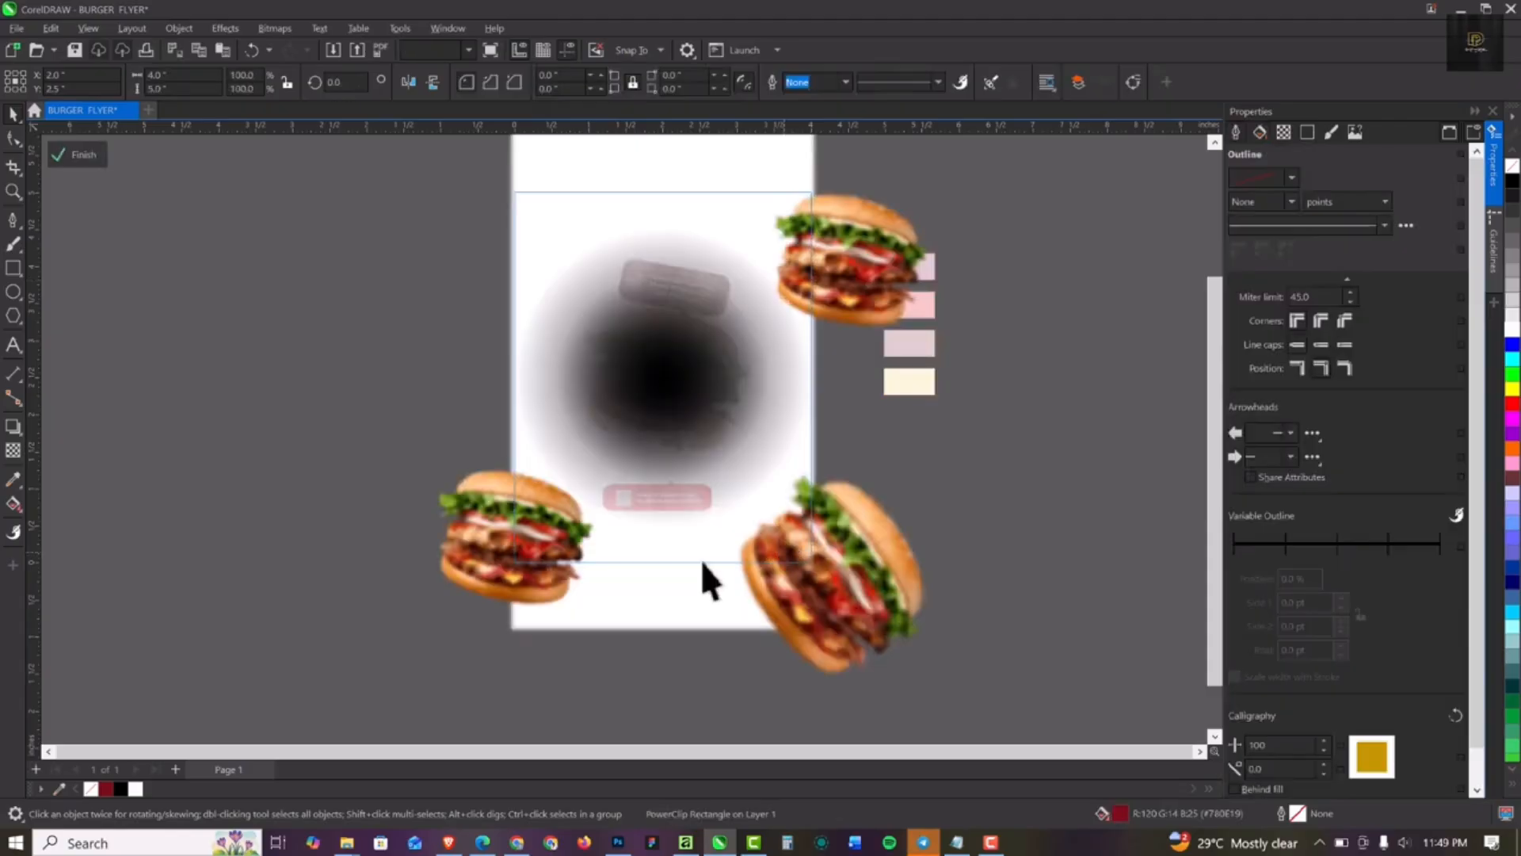
left_click(540, 516)
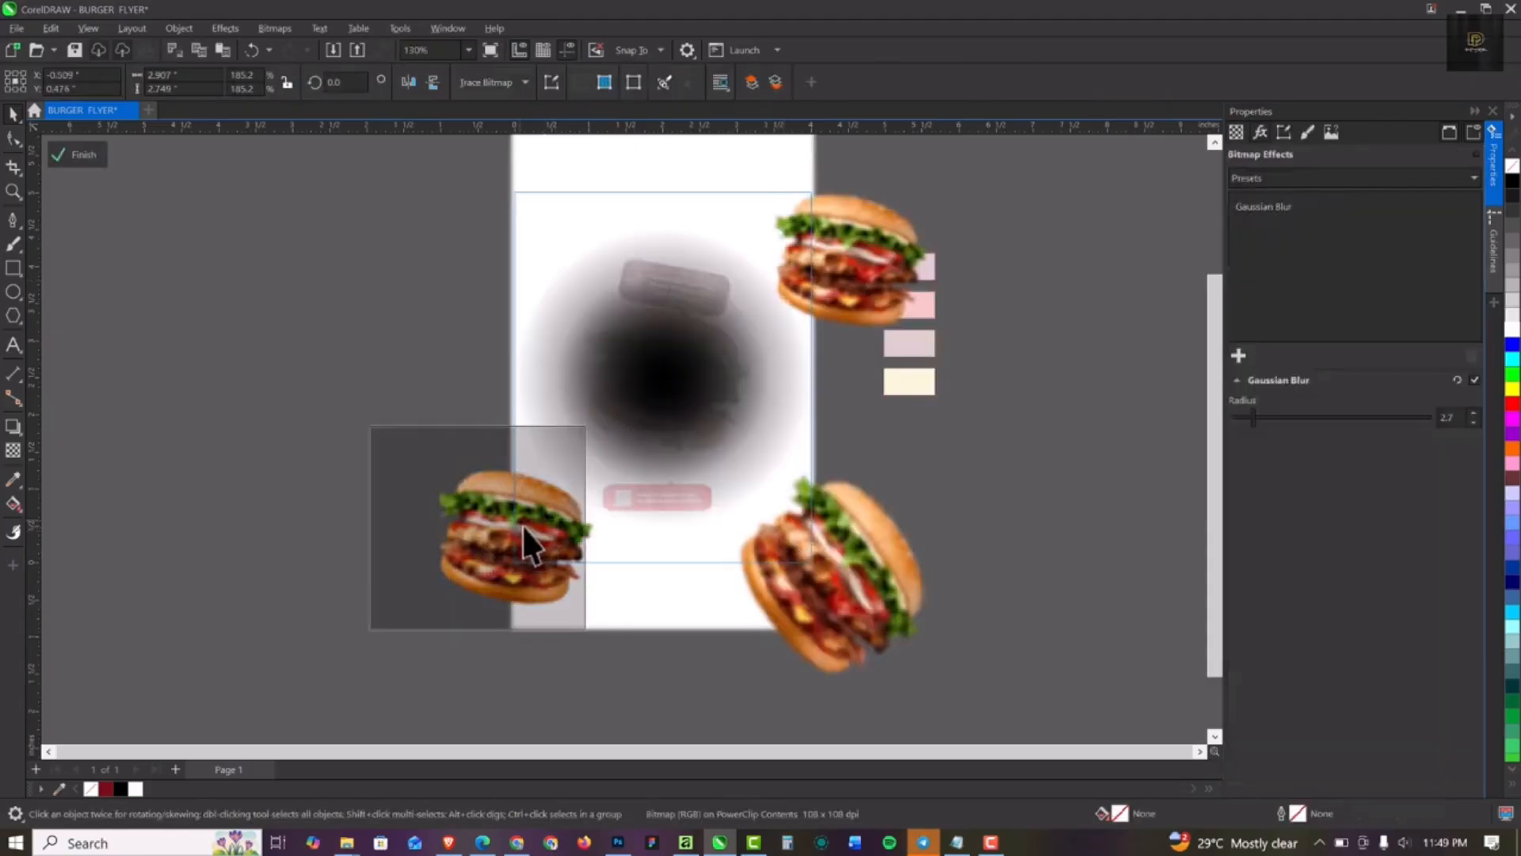
left_click_drag(537, 539, 501, 524)
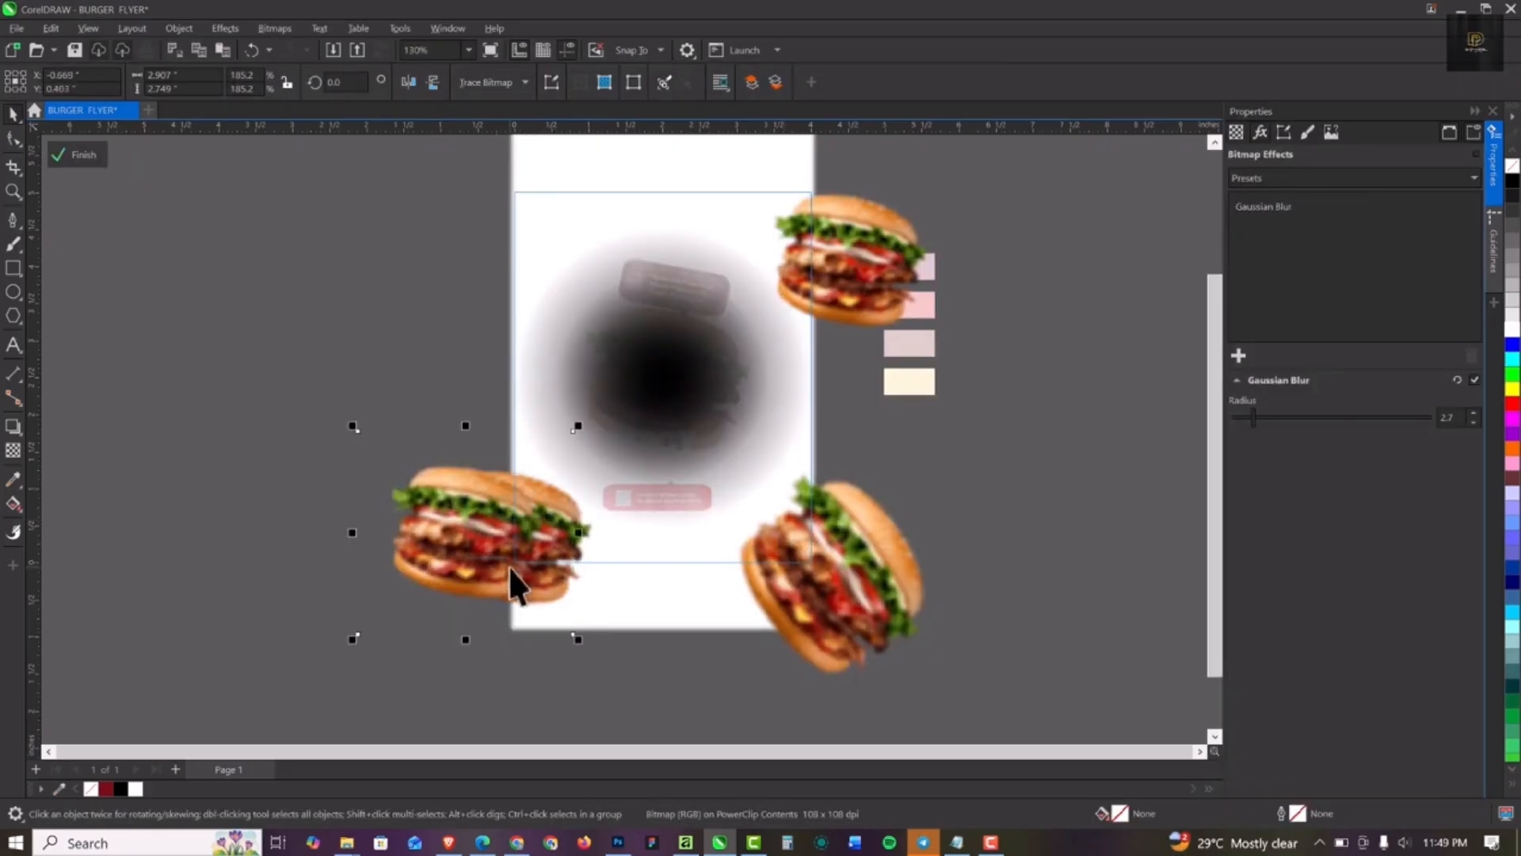
key("Delete")
left_click(558, 516)
key("Delete")
left_click_drag(535, 512, 516, 505)
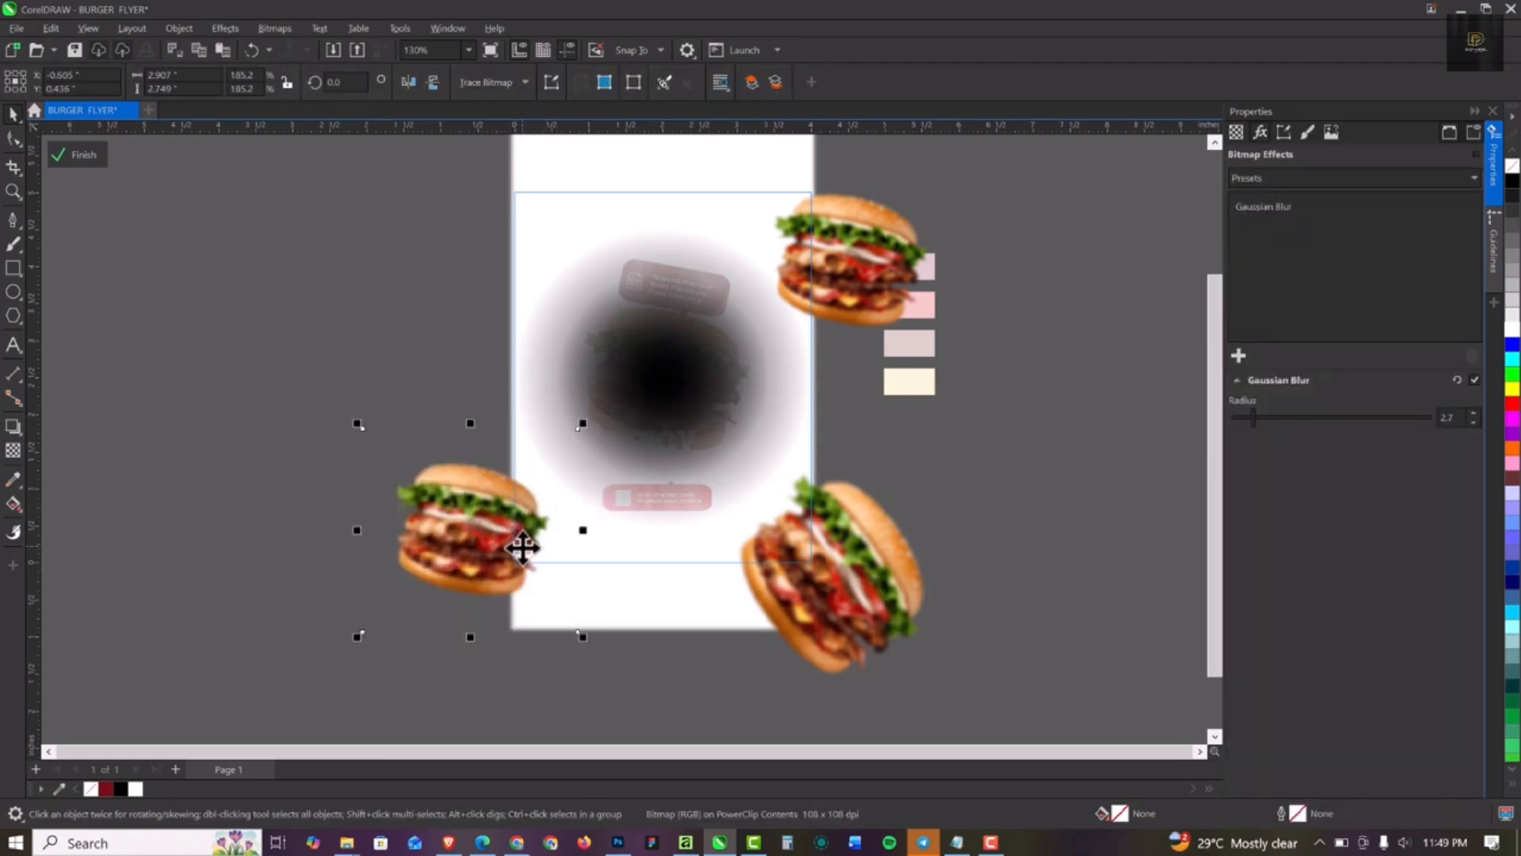
Step: Move the upper-right blurred burger higher and finish editing the background PowerClip
left_click(858, 230)
left_click_drag(845, 306, 846, 262)
left_click(1085, 444, "ctrl")
left_click(1085, 444)
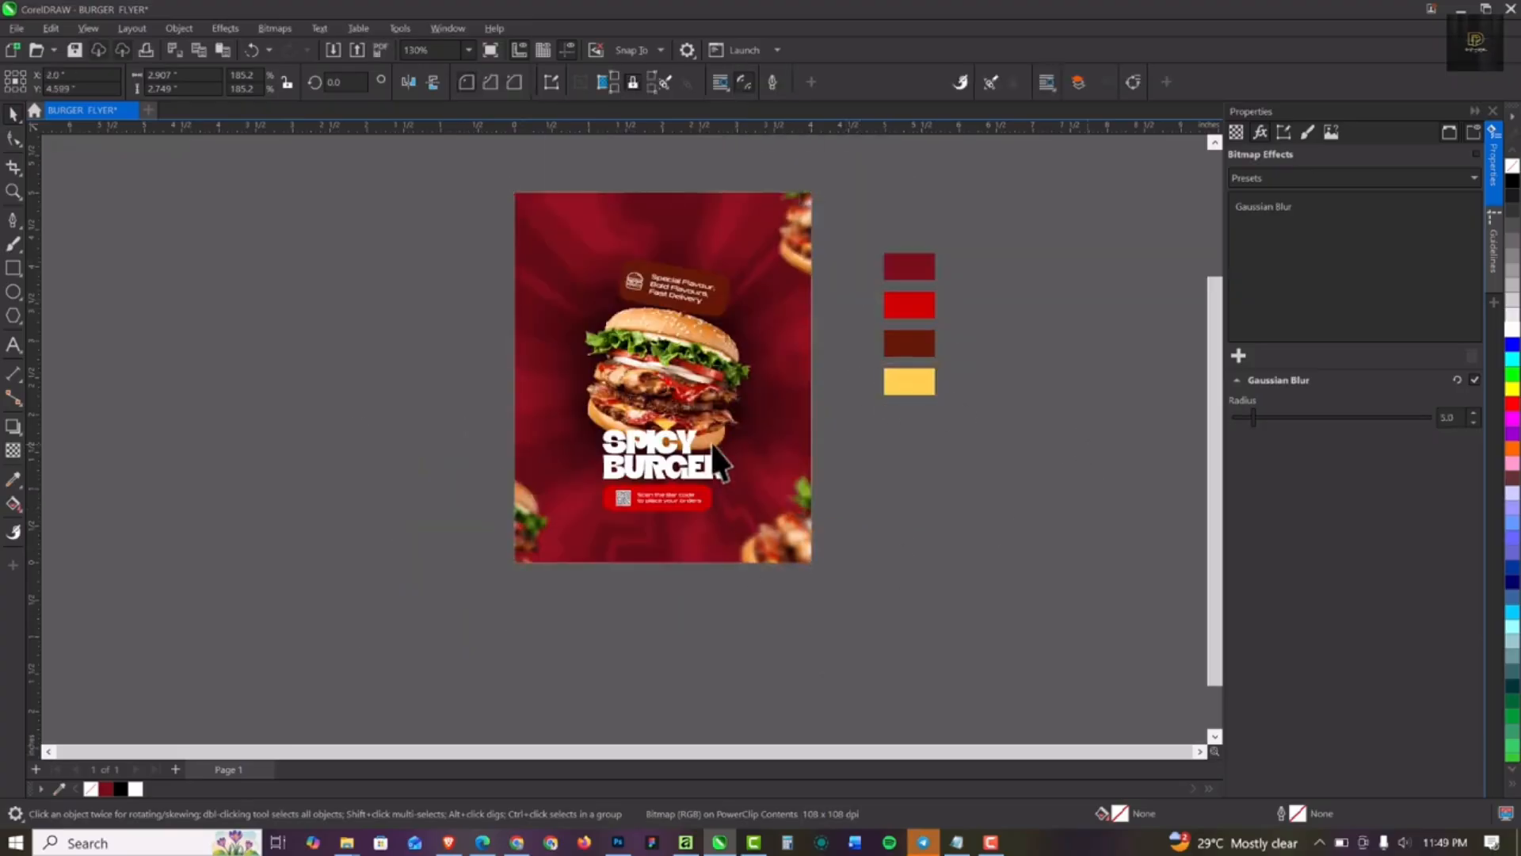
Step: Switch to File Explorer and bring the DETAILS file from the SPICY BURGER folder into the flyer document
scroll(713, 407, "up", 1)
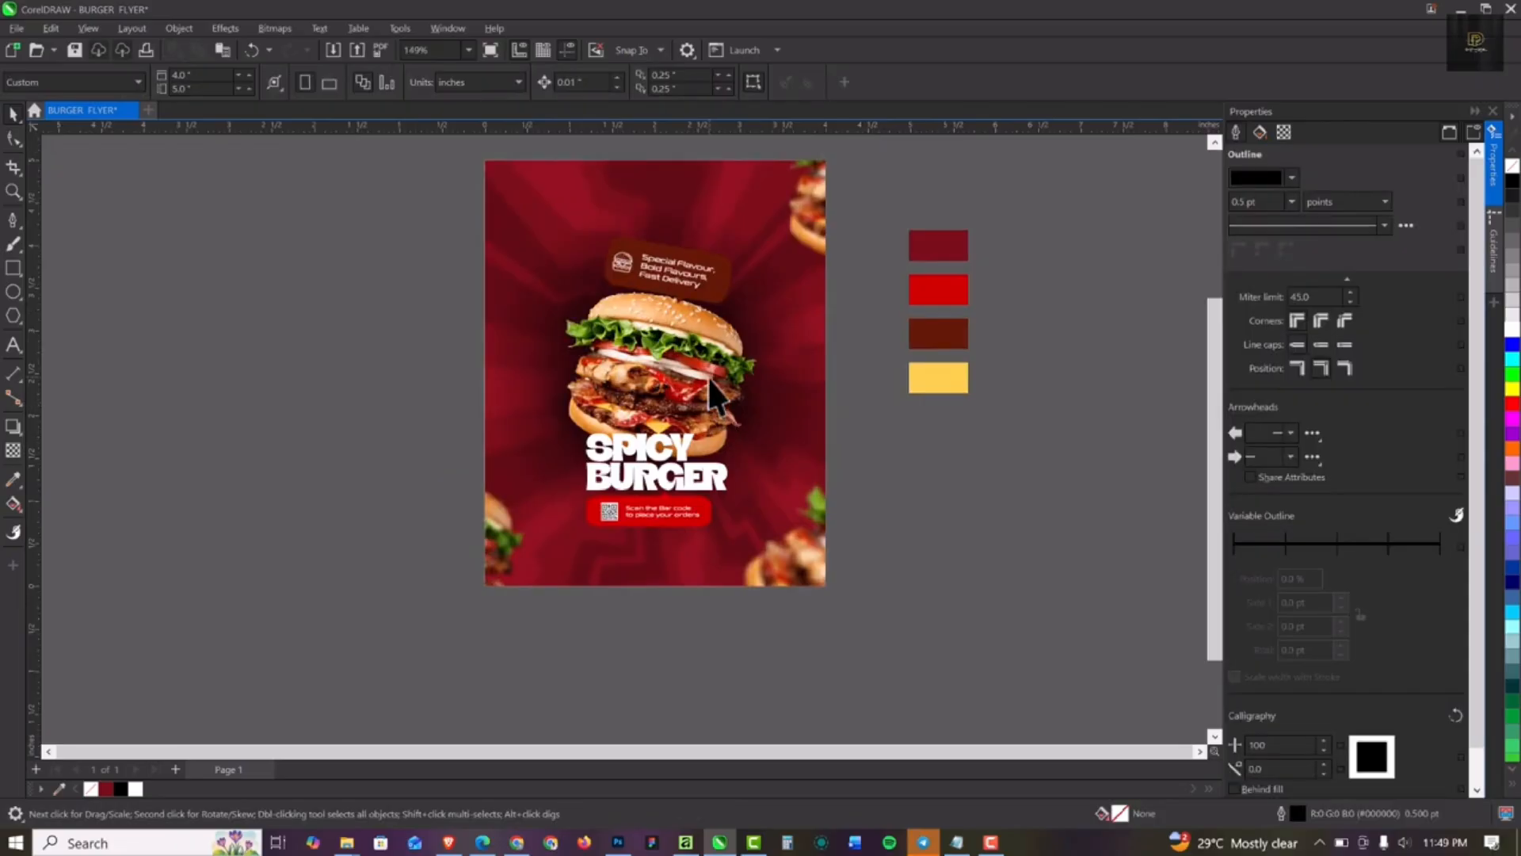
left_click(346, 844)
left_click(405, 765)
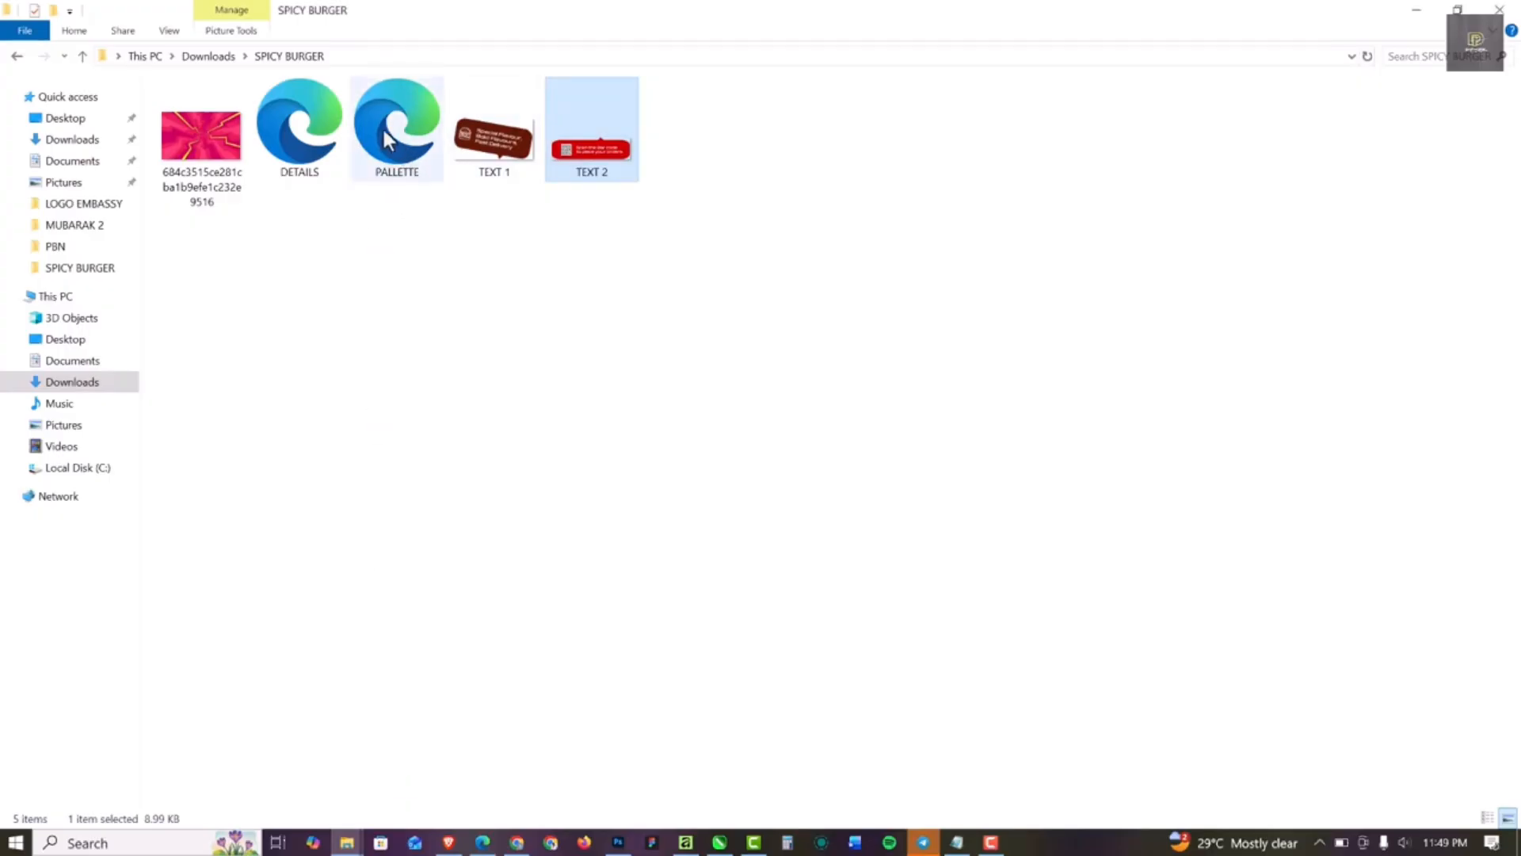
left_click_drag(308, 158, 335, 405)
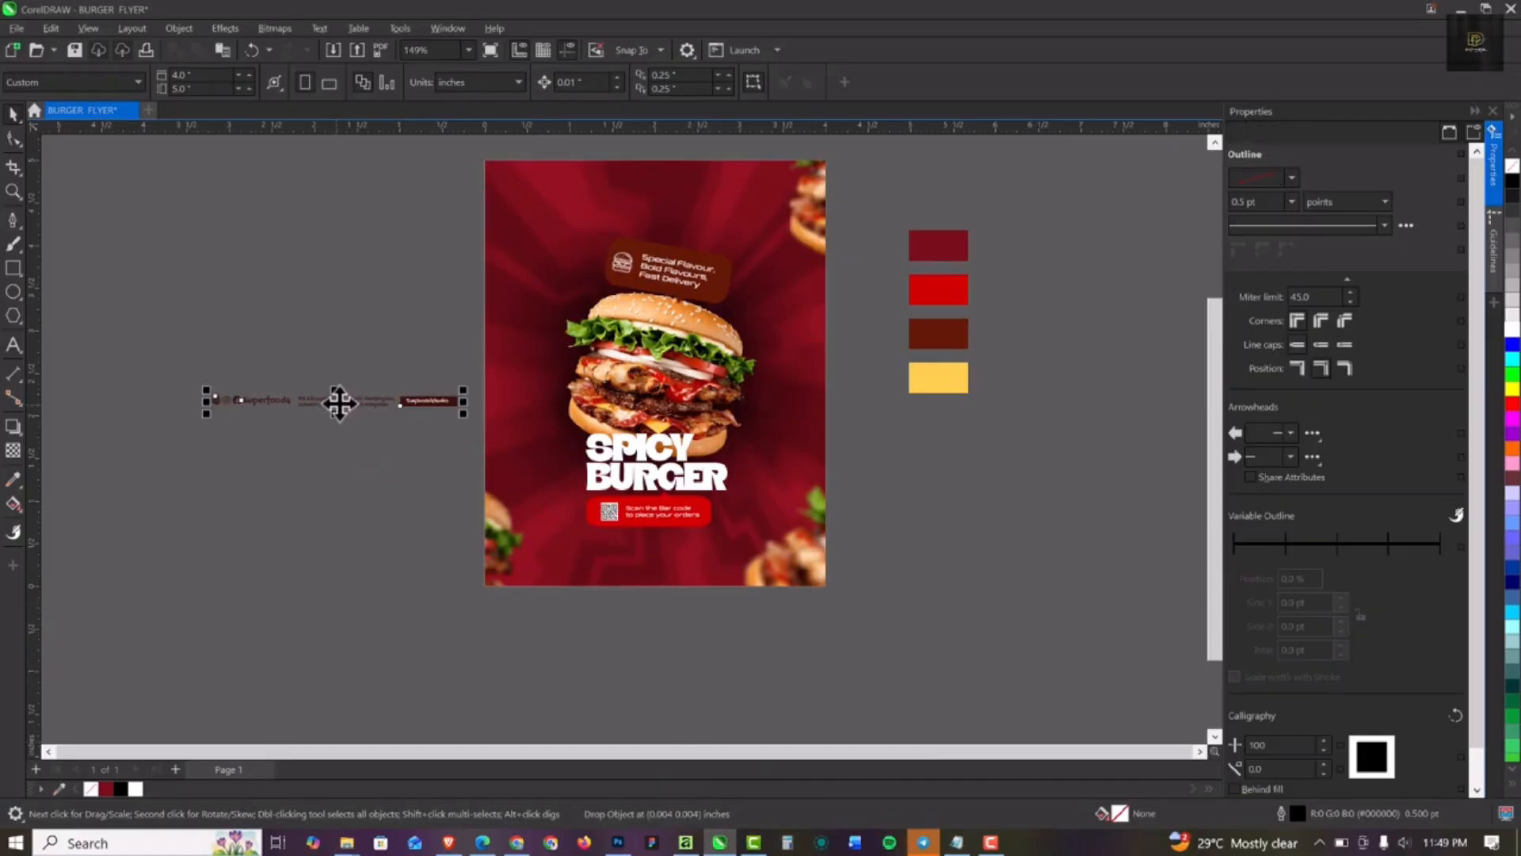
Step: Place the imported contact details below the bar code badge and shrink them to about 1.84 inches wide
left_click_drag(543, 500, 673, 554)
scroll(772, 574, "up", 1)
left_click_drag(779, 575, 721, 585)
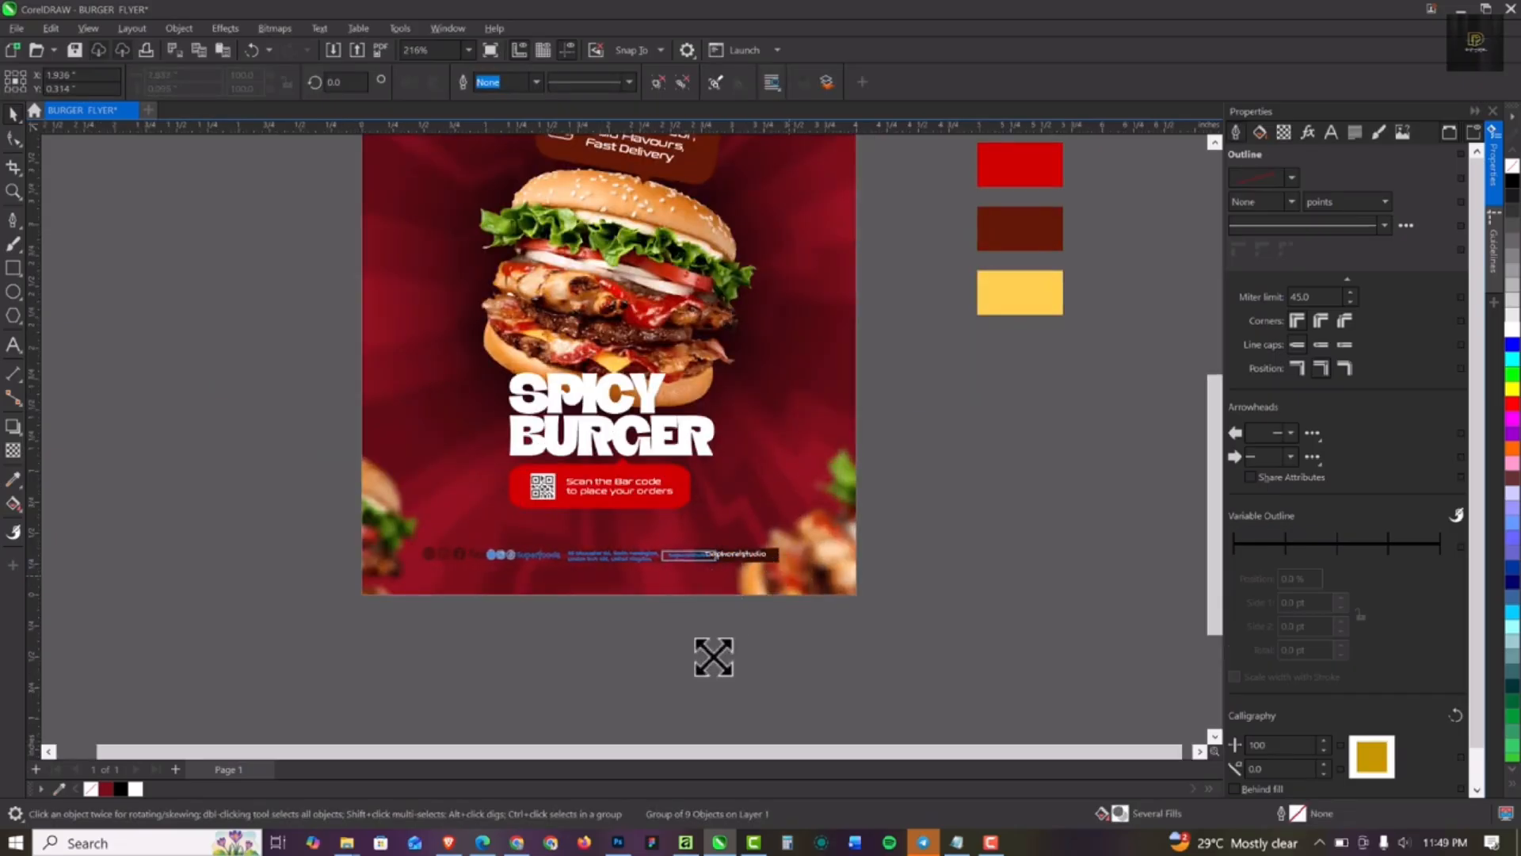
Step: Ungroup the footer contact details and fill the address text white
left_click(553, 643)
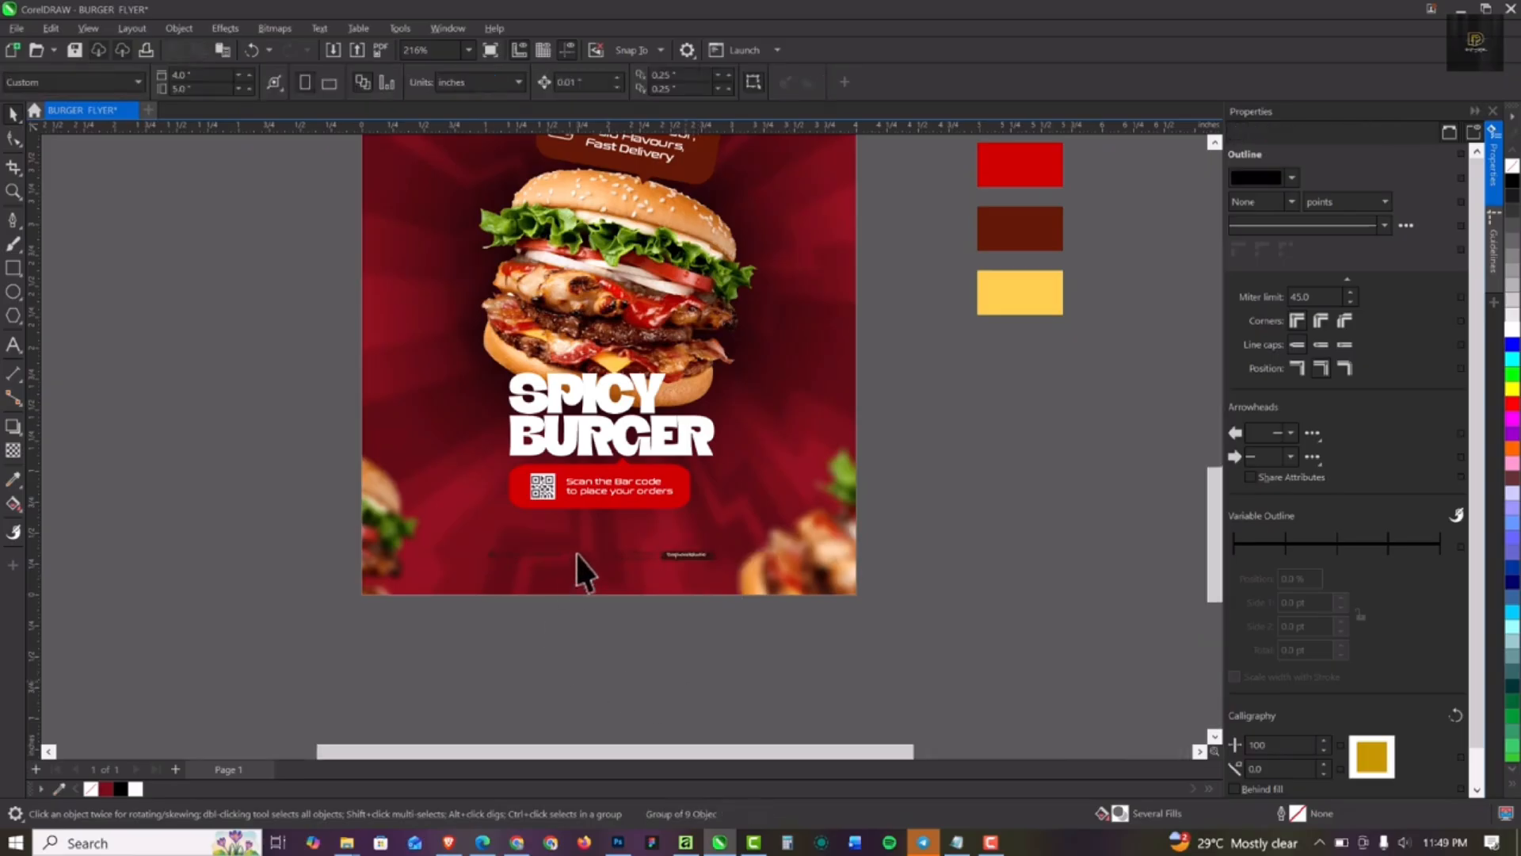
scroll(583, 559, "up", 2)
scroll(605, 545, "up", 2)
left_click(609, 542, "ctrl")
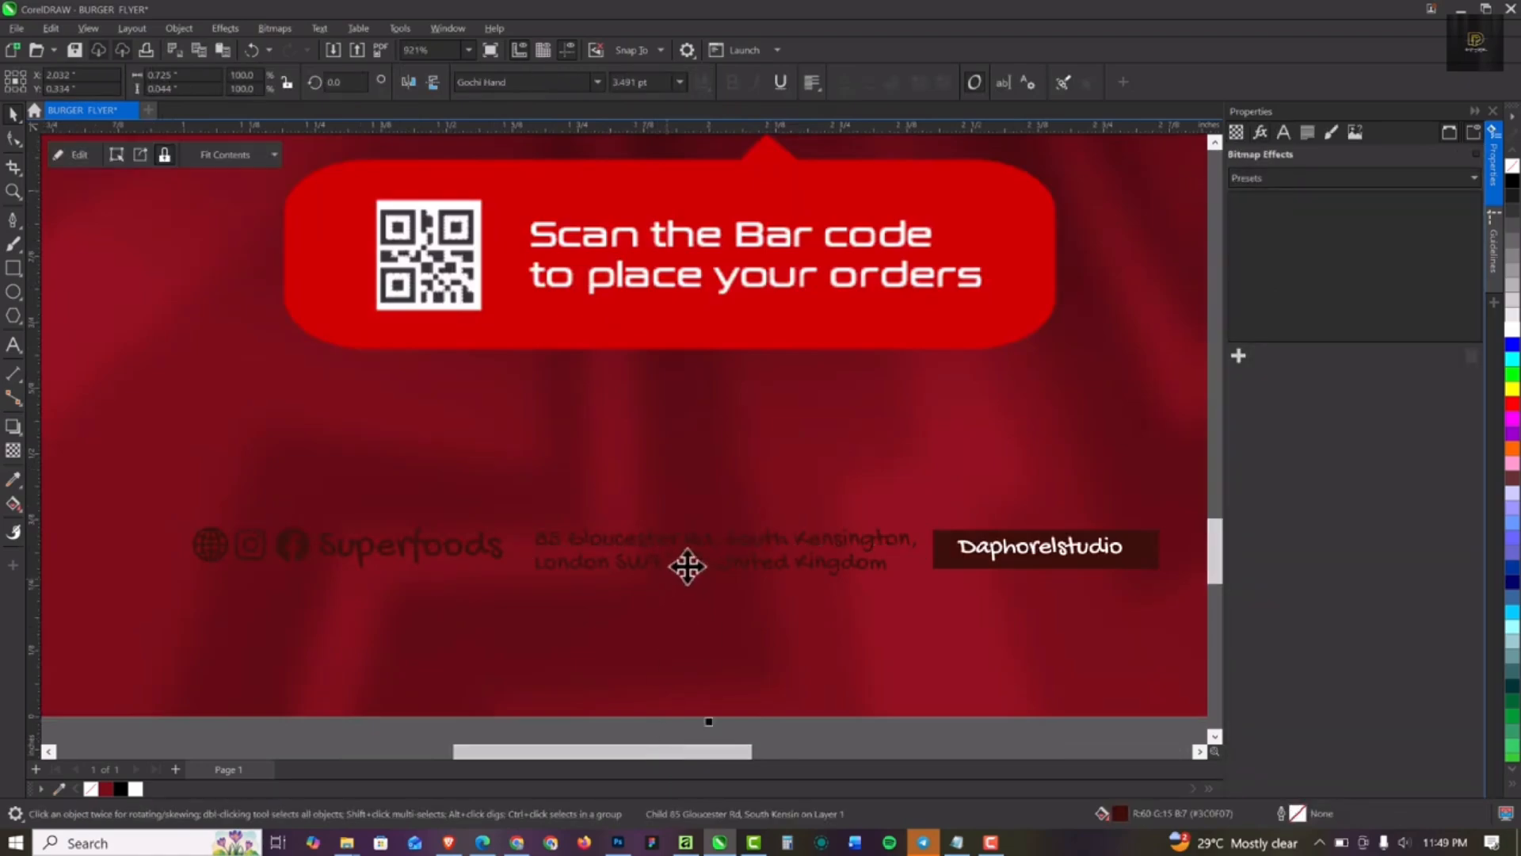
left_click(710, 569)
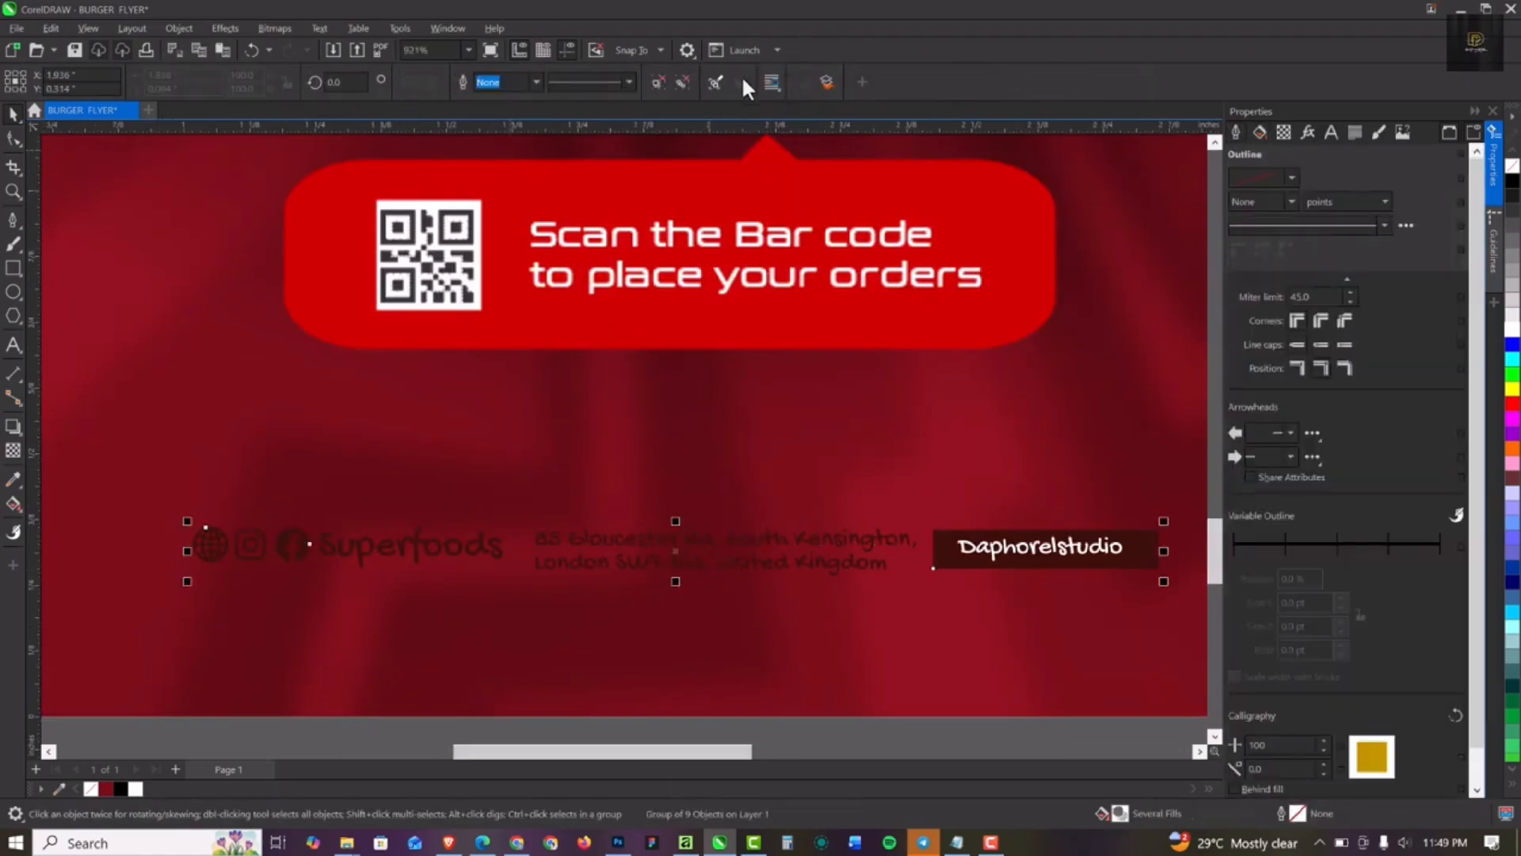
left_click(681, 725)
left_click(663, 540)
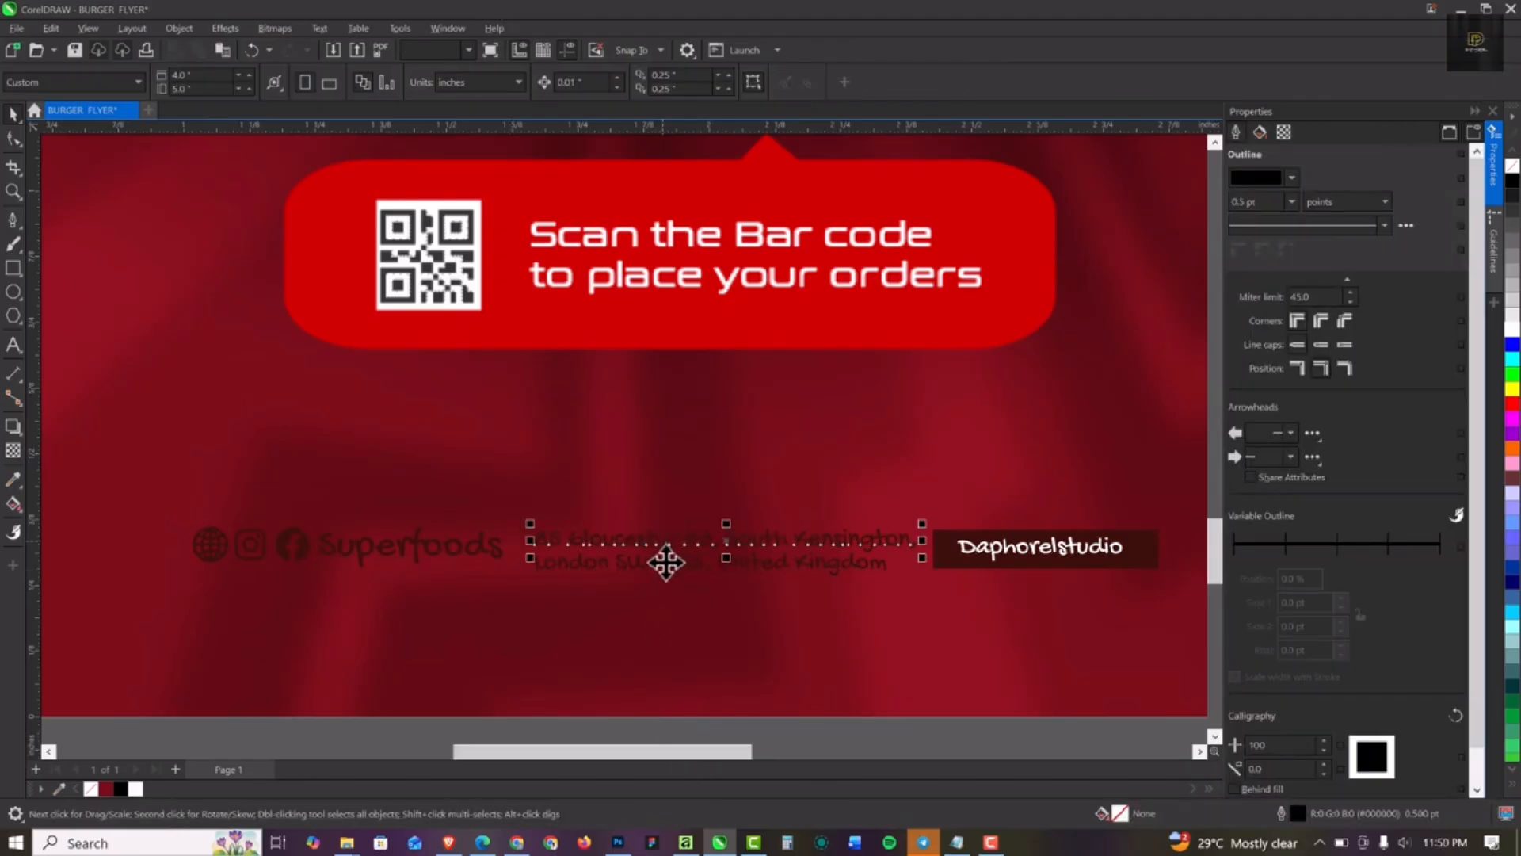
left_click(665, 554)
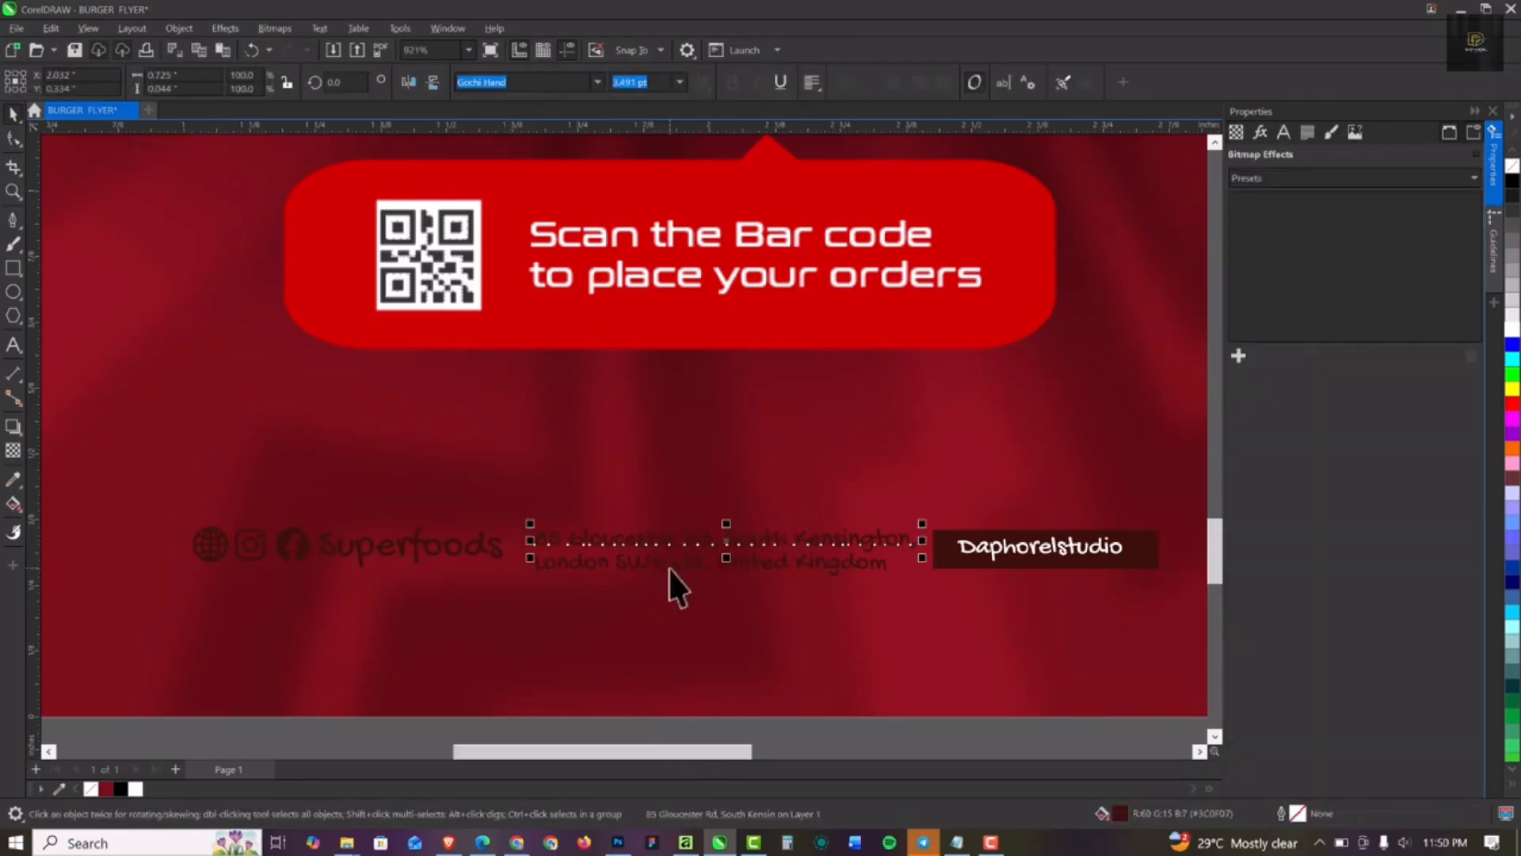
left_click(1514, 332)
Step: Fill the Superfoods text and the Facebook, Instagram and globe icons white
left_click(408, 549)
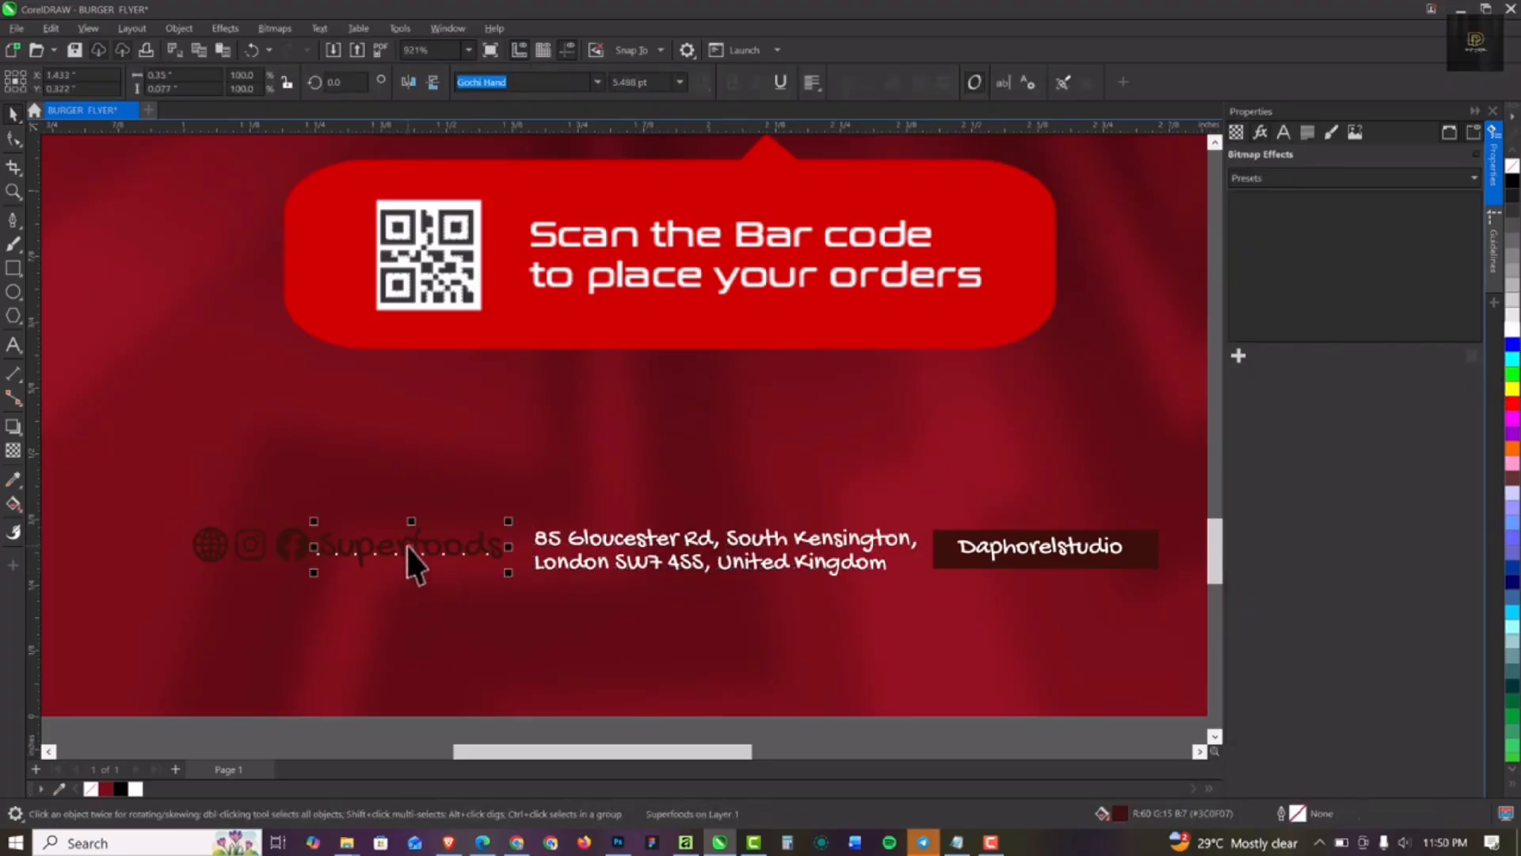
key("ctrl+r")
left_click(284, 550, "ctrl")
key("ctrl+r")
left_click(243, 548, "ctrl")
key("ctrl+r")
left_click(206, 549, "ctrl")
key("ctrl+r")
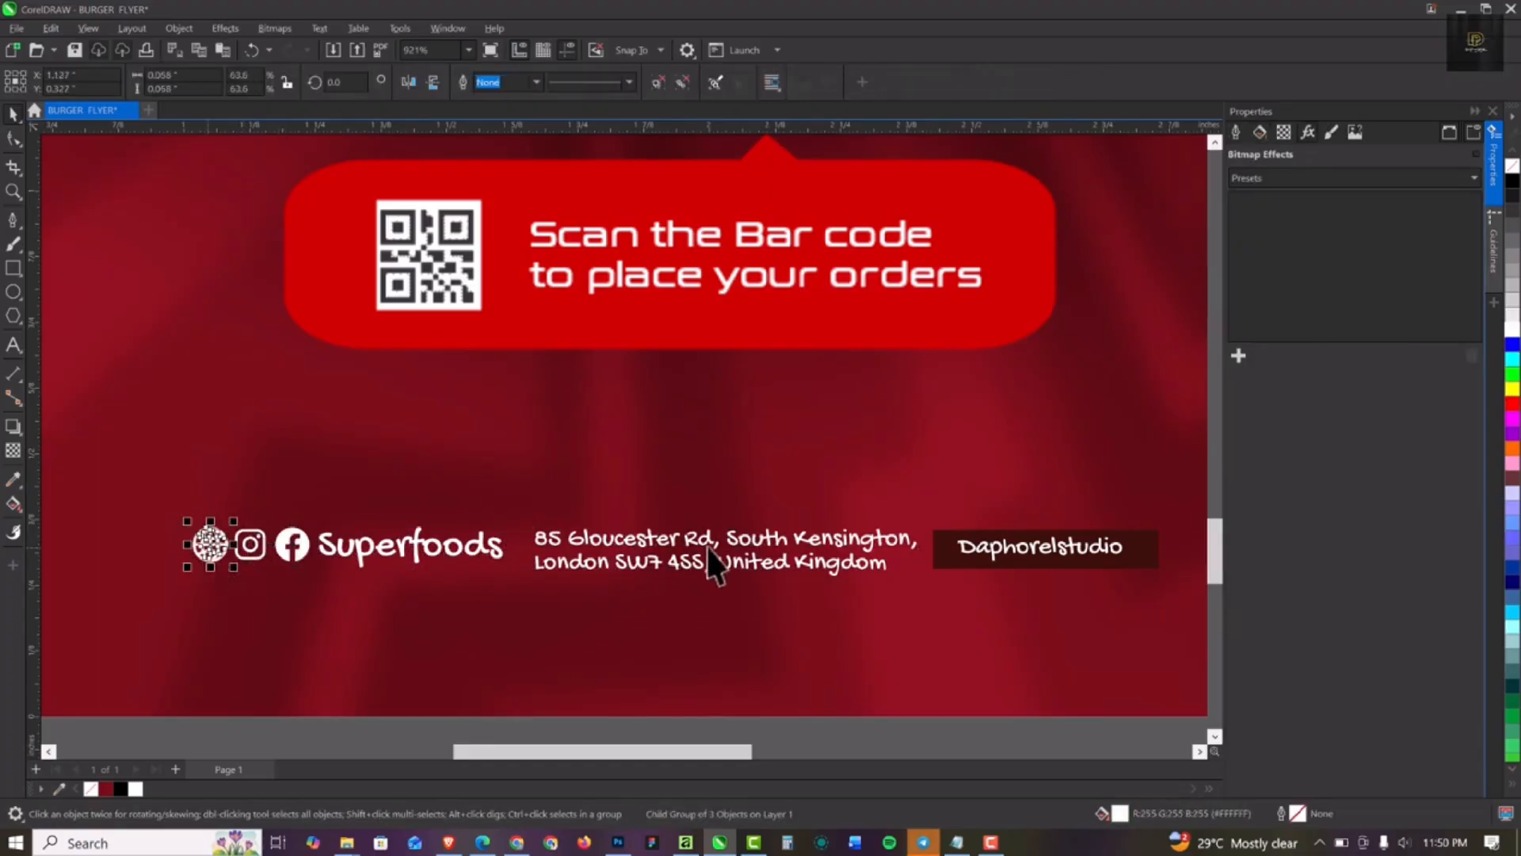
Step: Select all the footer details and shift them slightly right, to about X 2.047 inches
scroll(707, 570, "down", 2)
scroll(707, 539, "down", 2)
left_click_drag(464, 662, 822, 544)
left_click(787, 650)
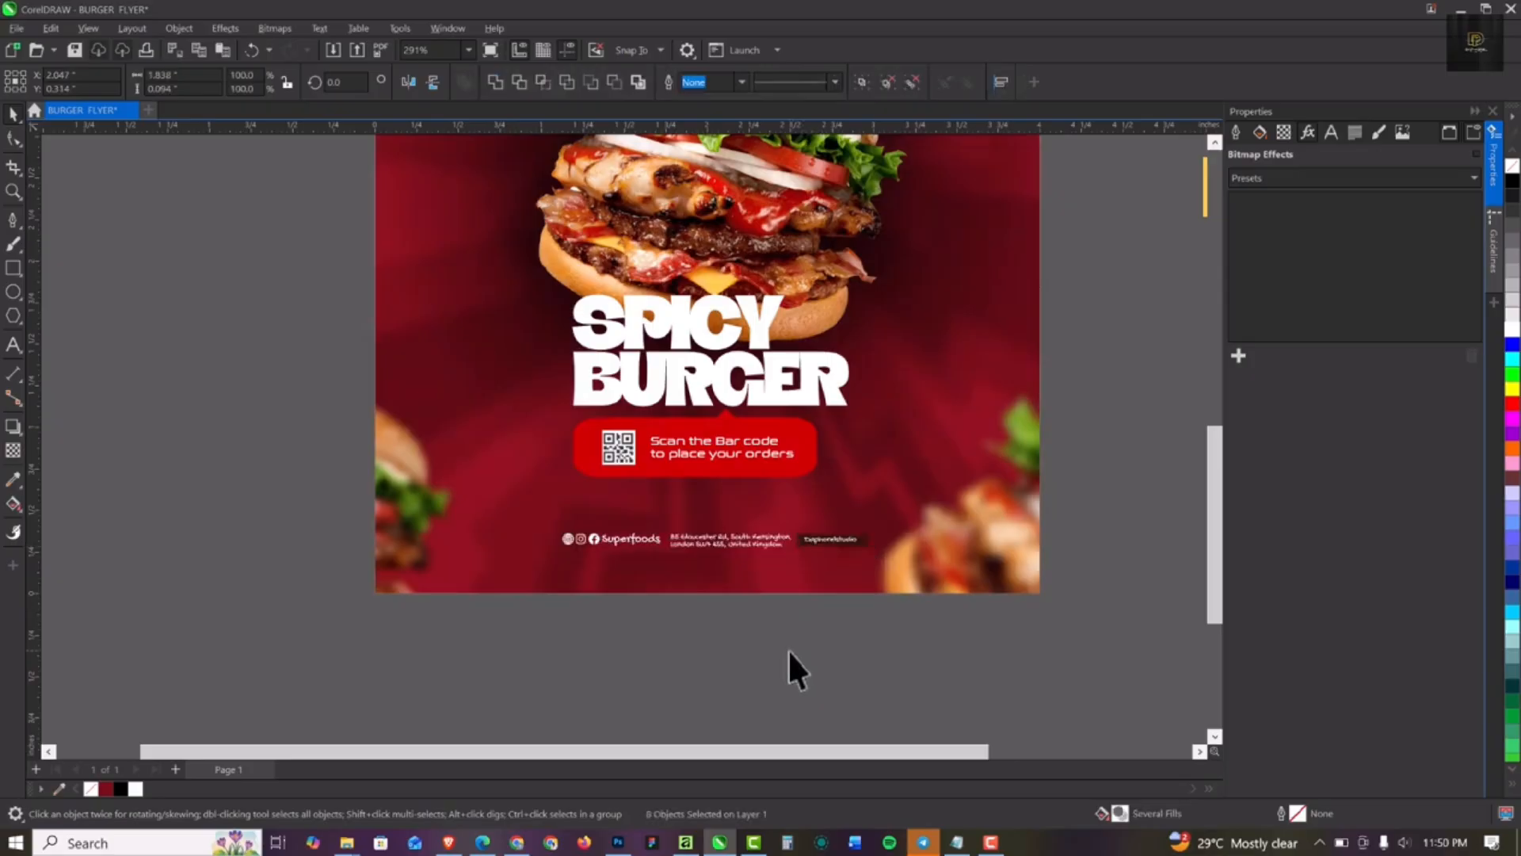
scroll(735, 549, "down", 4)
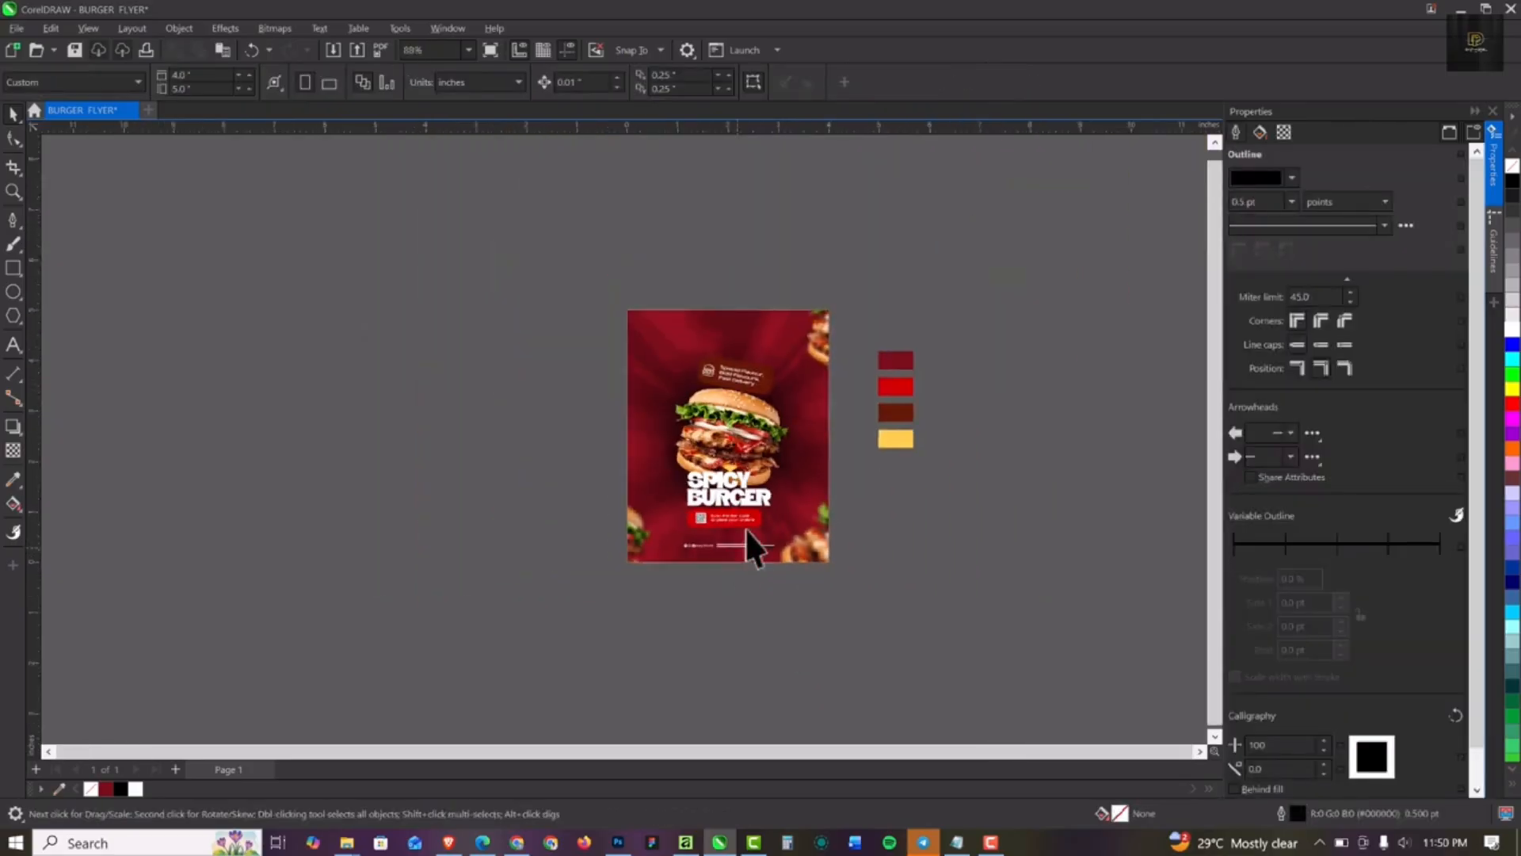
Step: Nudge the central burger and the brown flavour badge slightly up above the SPICY BURGER title
scroll(706, 378, "up", 2)
left_click_drag(780, 370, 783, 356)
left_click(755, 499)
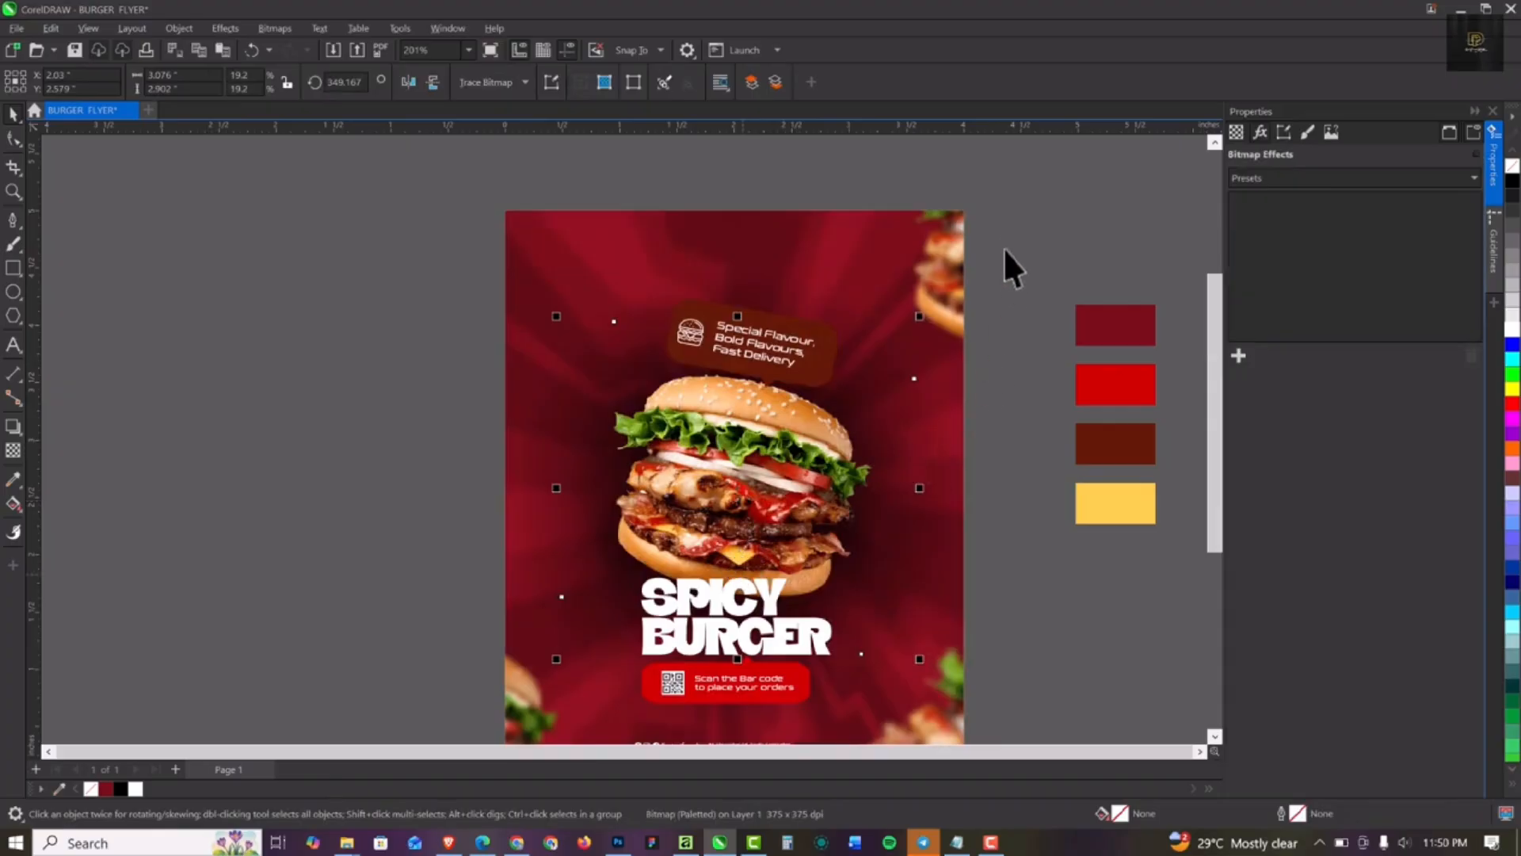
key("Escape")
scroll(772, 265, "down", 2)
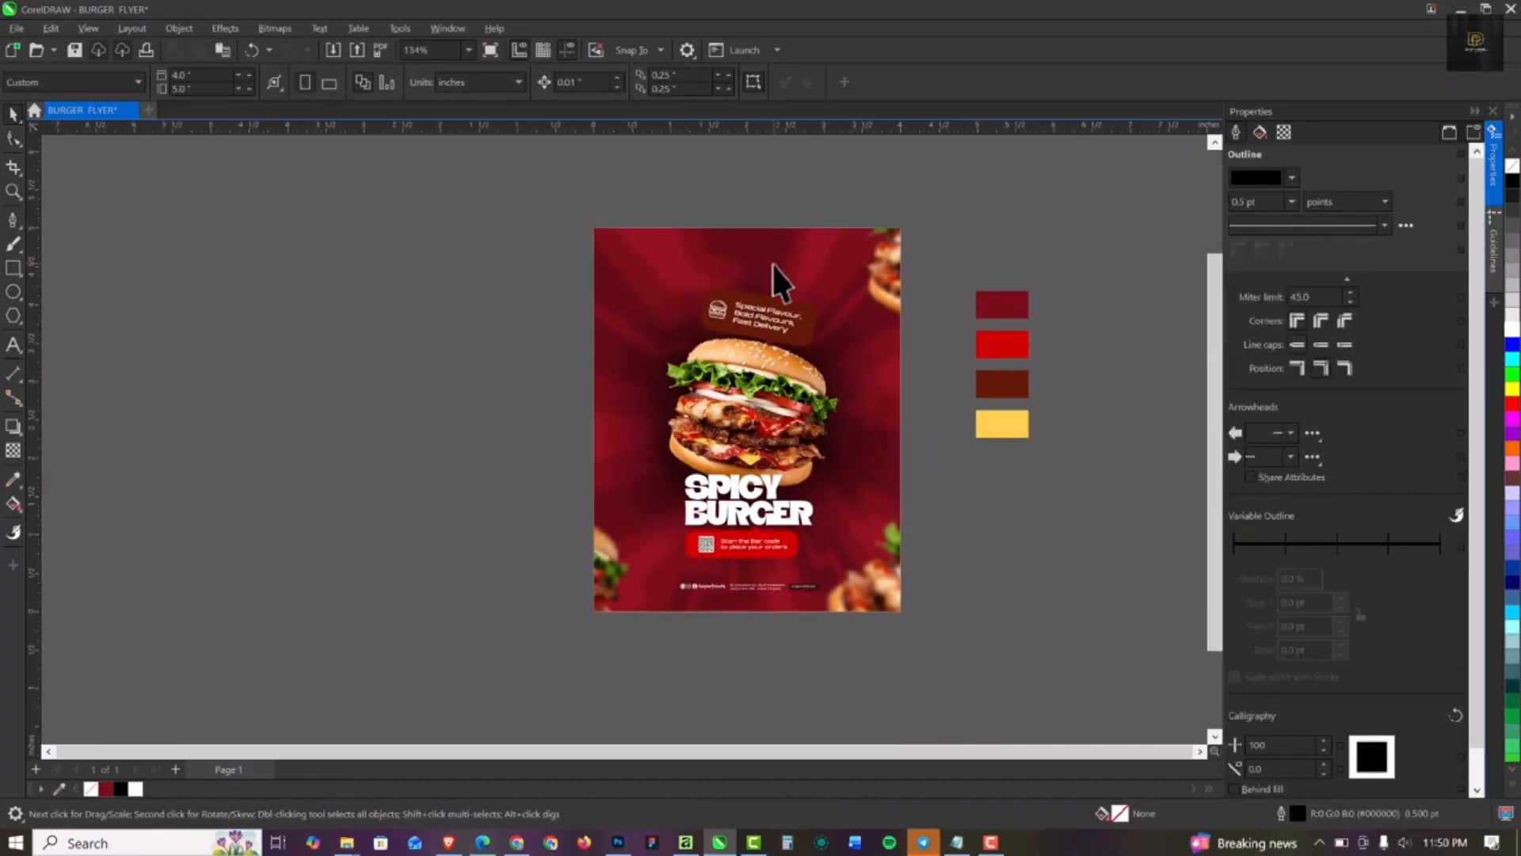
Step: Shrink the black radial shadow inside the background PowerClip and keep it centred behind the main burger, and finish editing the contents
scroll(773, 263, "up", 2)
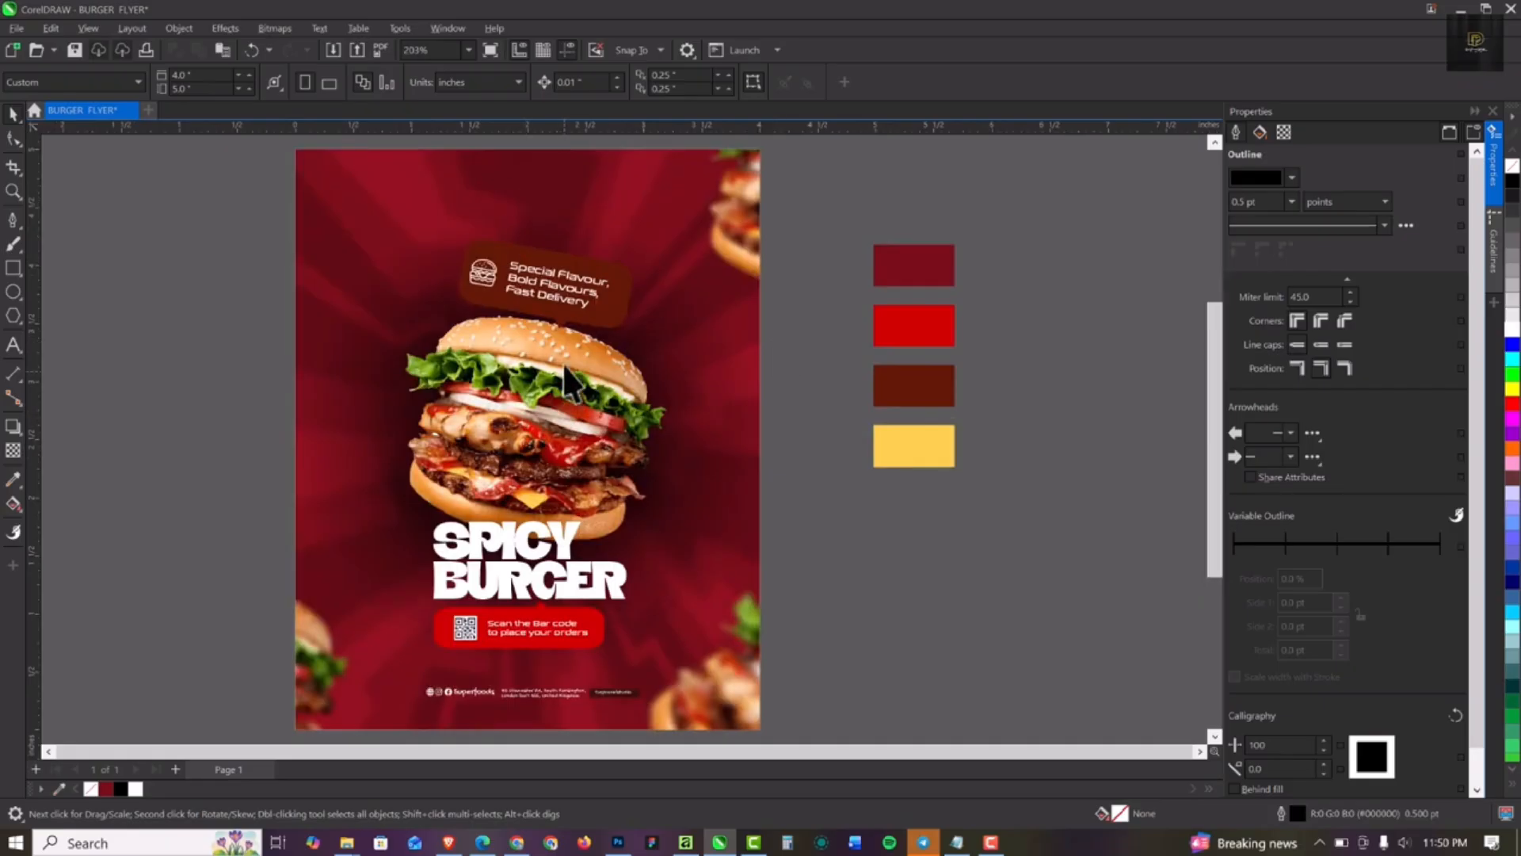
left_click(686, 331)
double_click(611, 205)
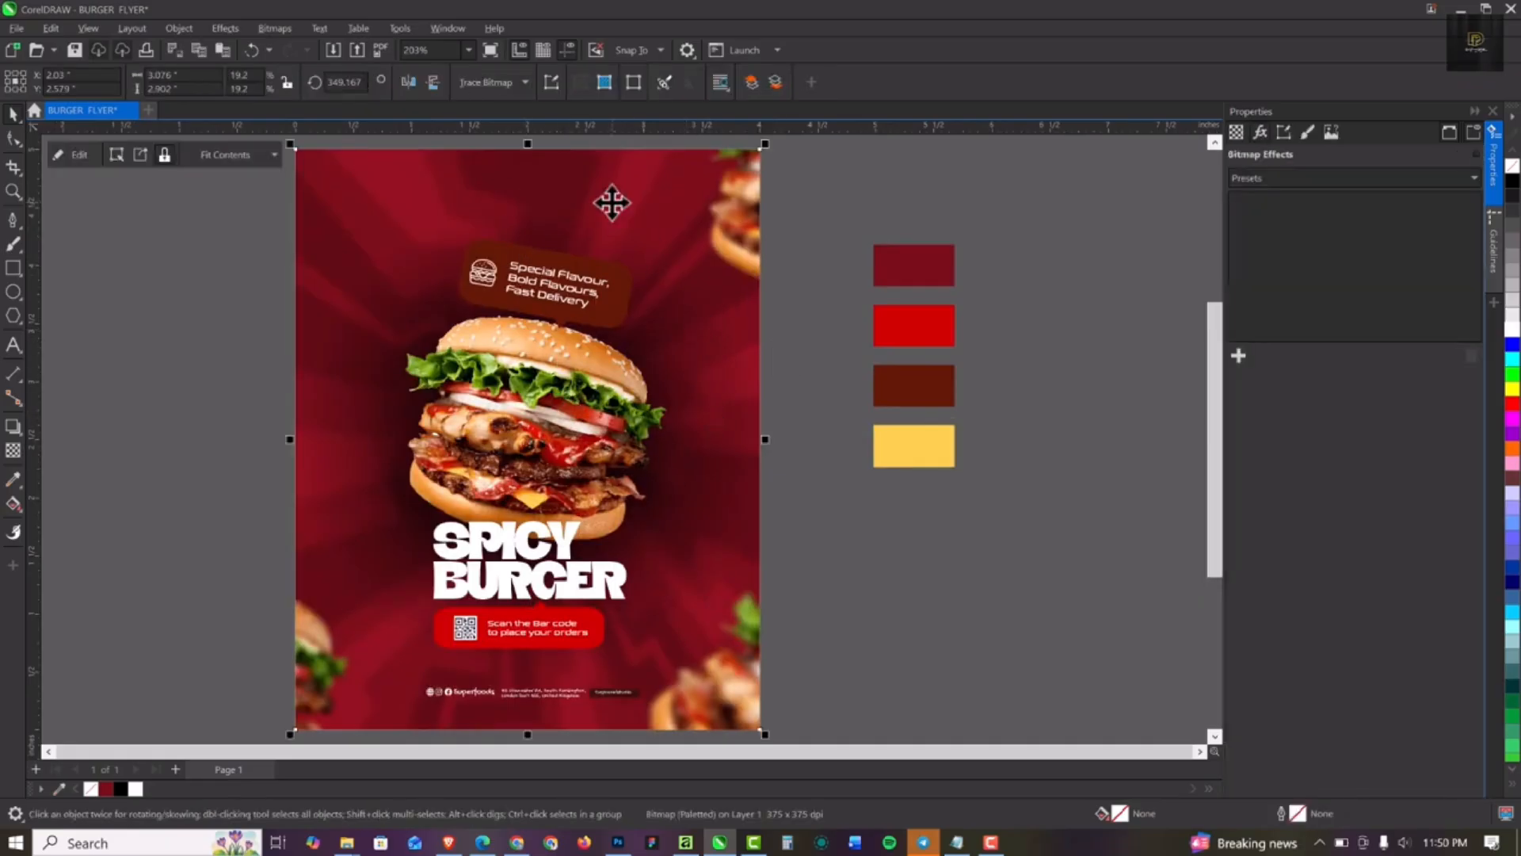
left_click(614, 463)
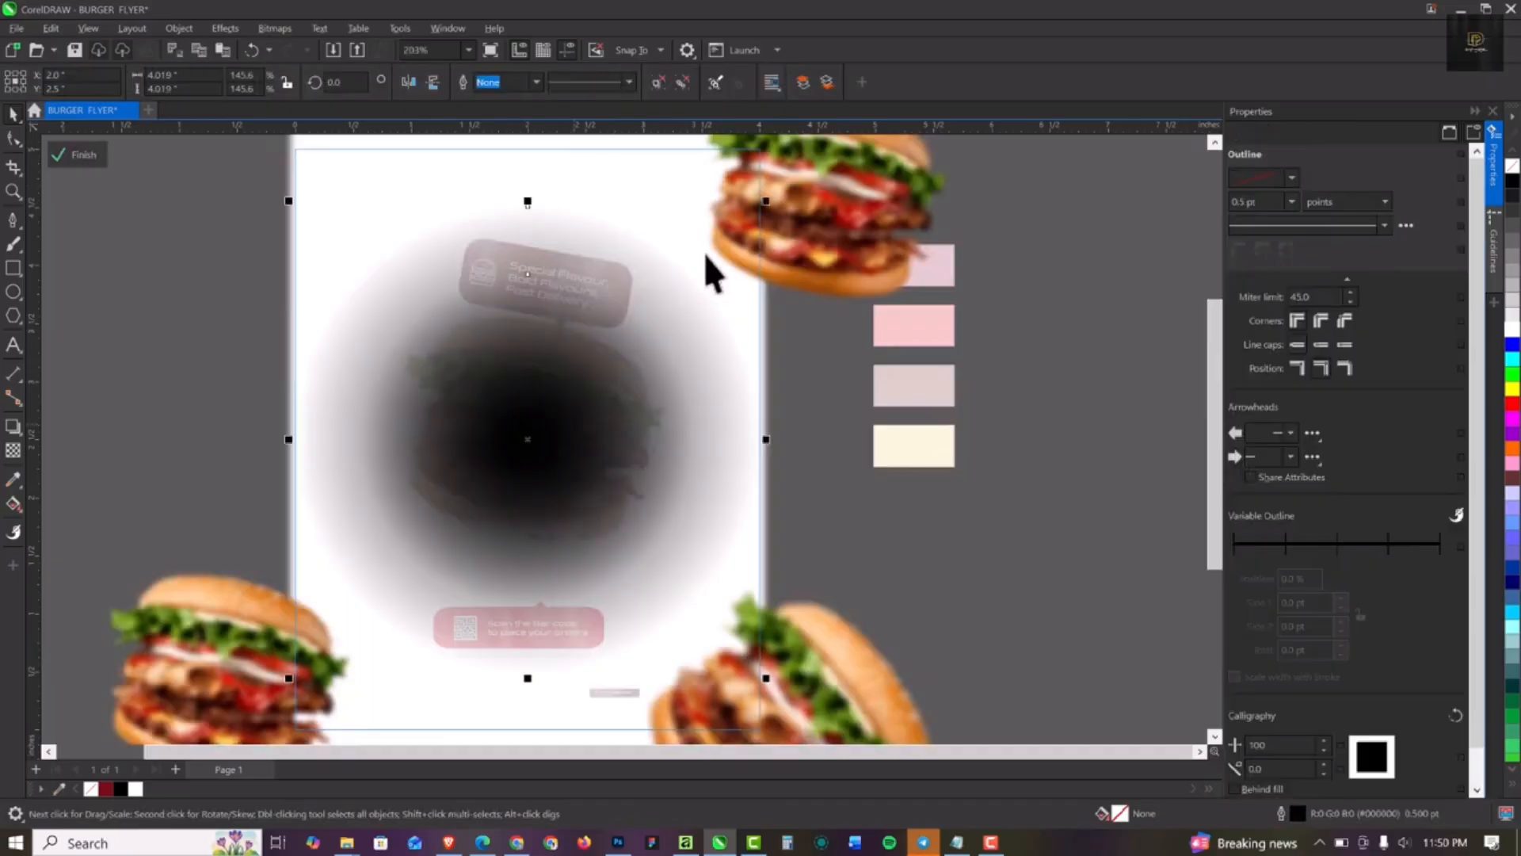
left_click_drag(762, 211, 733, 292)
left_click_drag(580, 430, 587, 419)
left_click(141, 259, "ctrl")
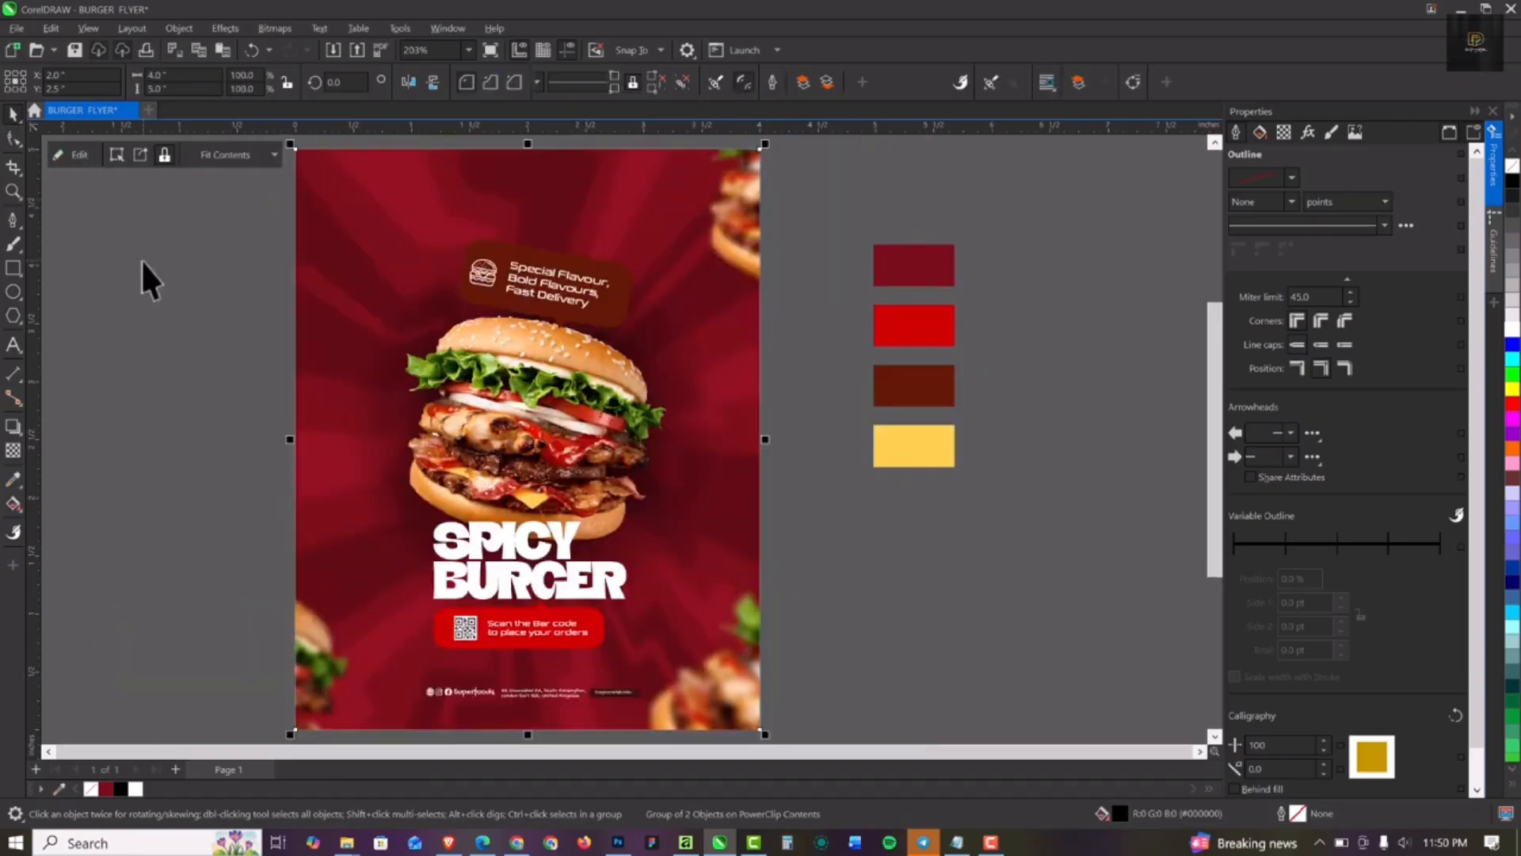
Step: Enlarge the brown flavour badge with its icon and text, and shift it slightly up above the central burger
left_click(144, 262)
left_click_drag(185, 193, 661, 362)
left_click_drag(564, 297, 560, 279)
left_click(1025, 203)
Step: Select the four colour swatches beside the flyer page
scroll(640, 328, "down", 1)
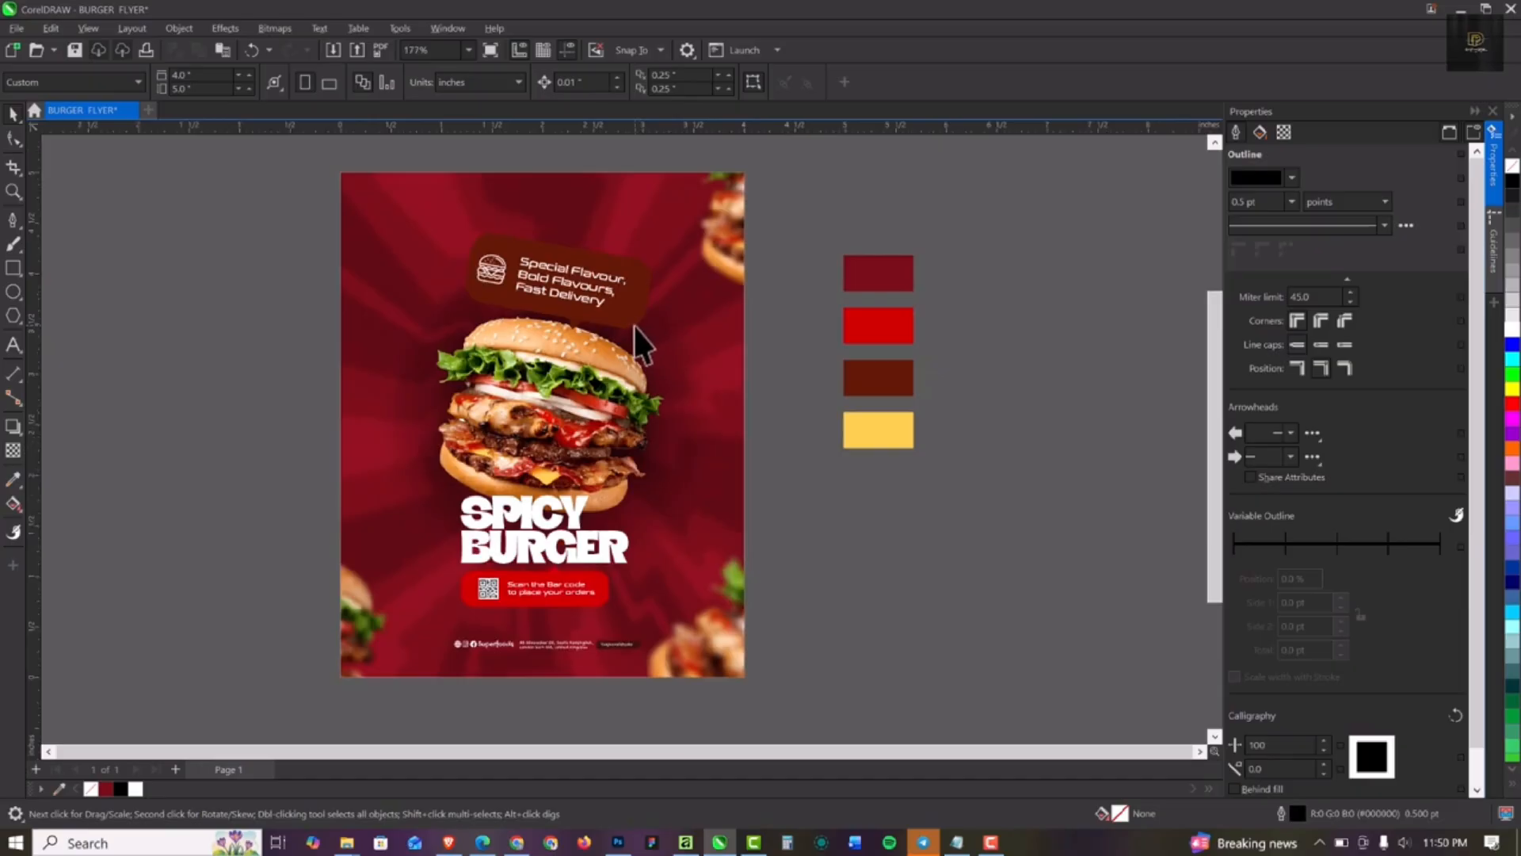
scroll(640, 342, "up", 1)
left_click_drag(844, 501, 821, 524)
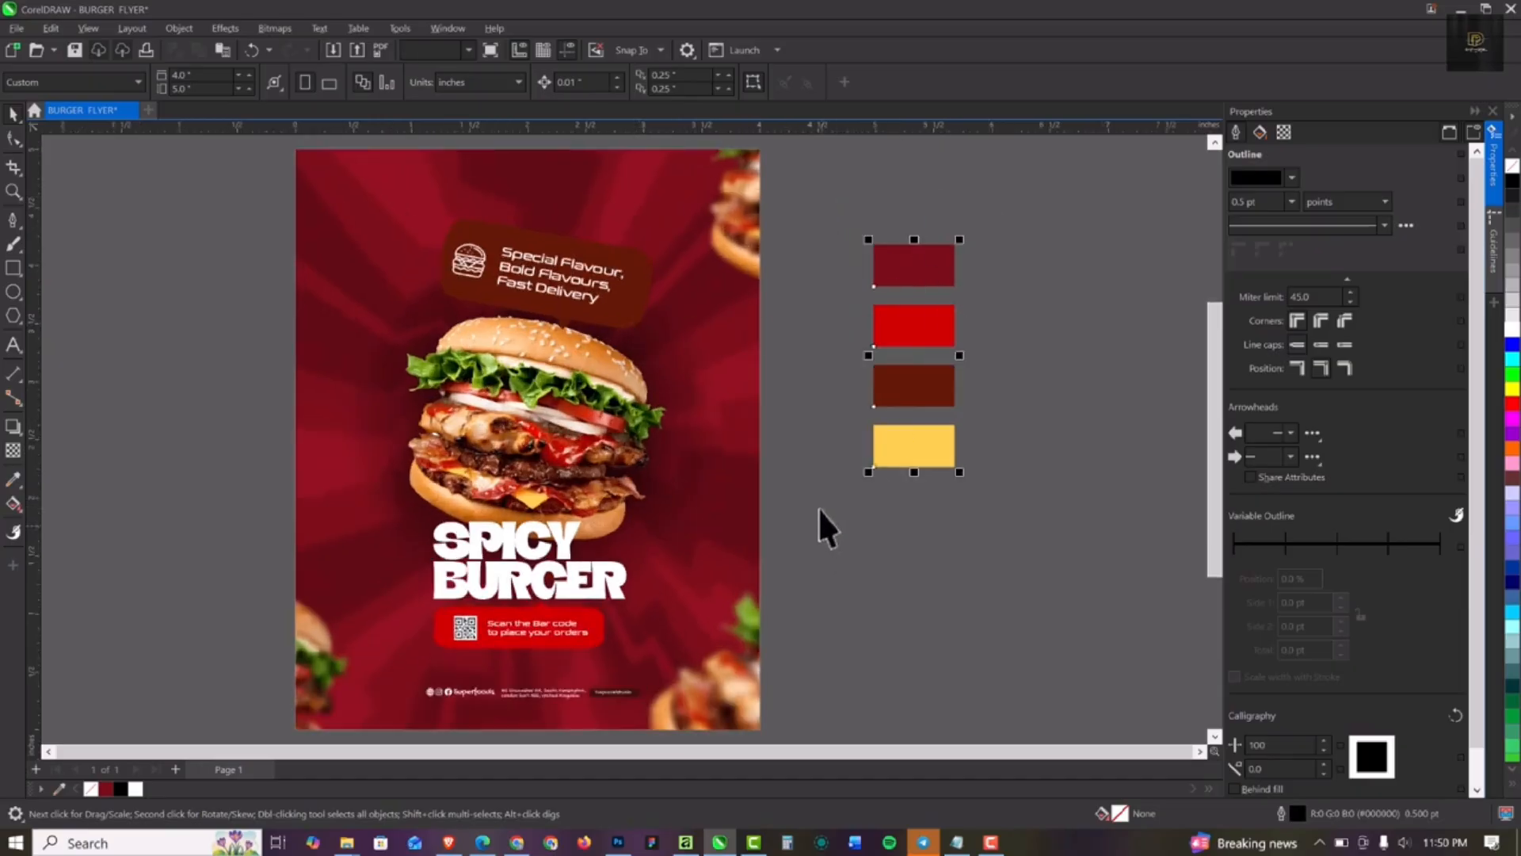